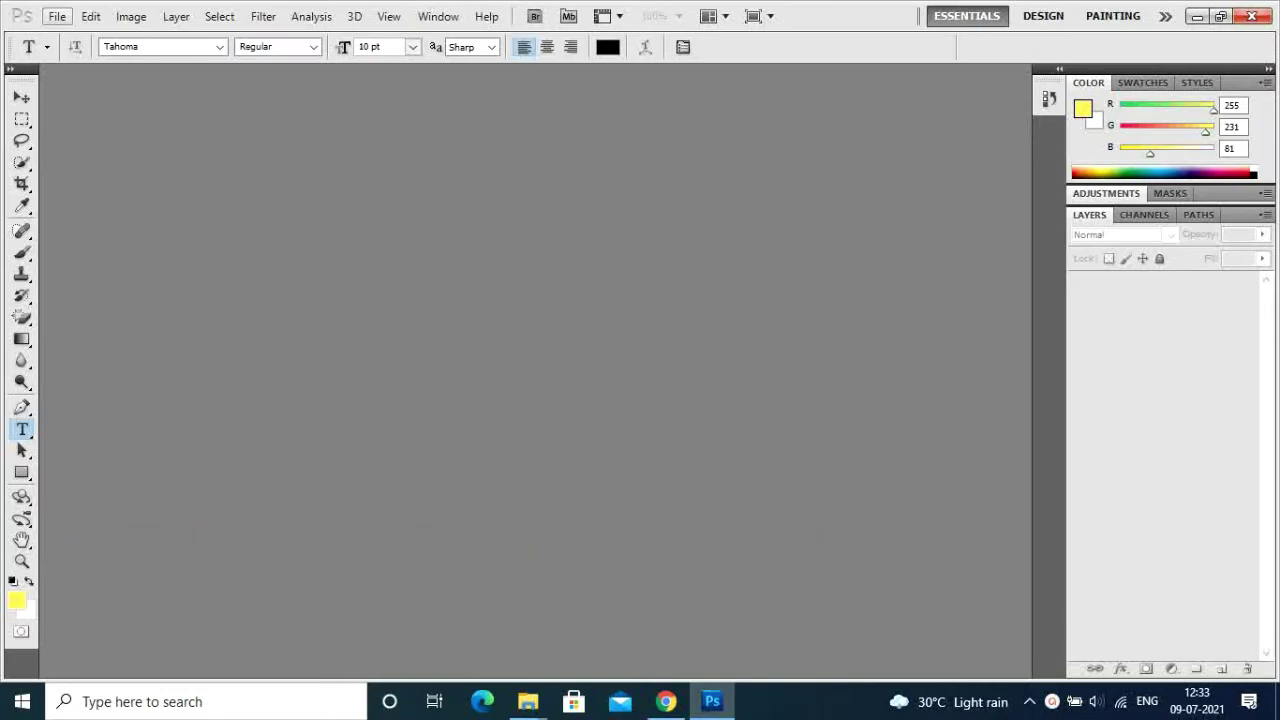
Open the File menu to begin a new document
left_click(57, 16)
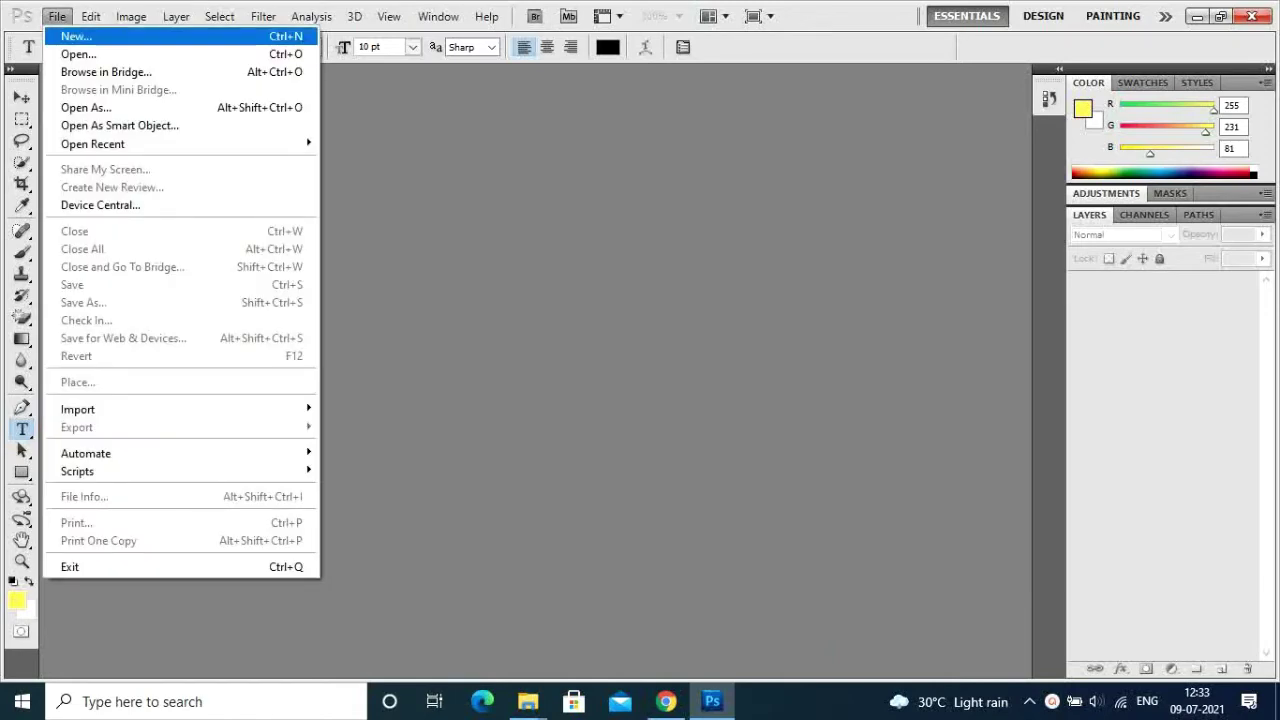
Create a 3.5 × 2 inch blank white document and centre its window in the workspace
left_click(76, 36)
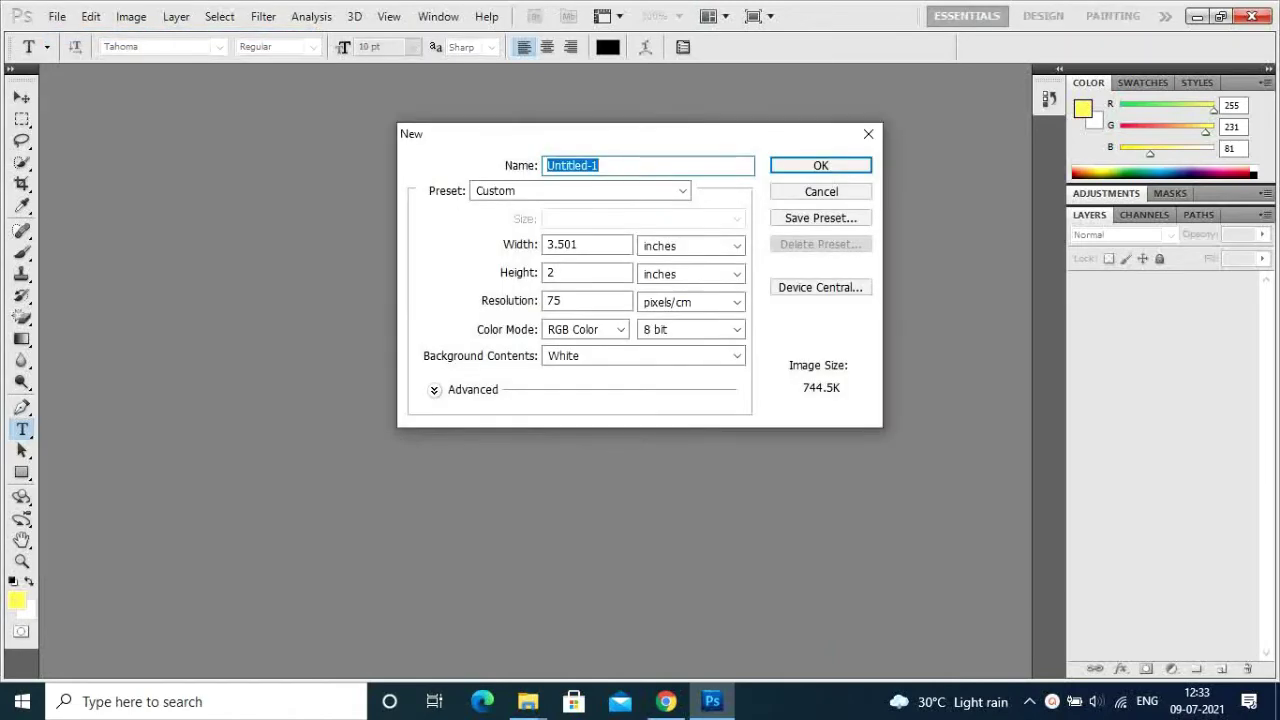
left_click(690, 245)
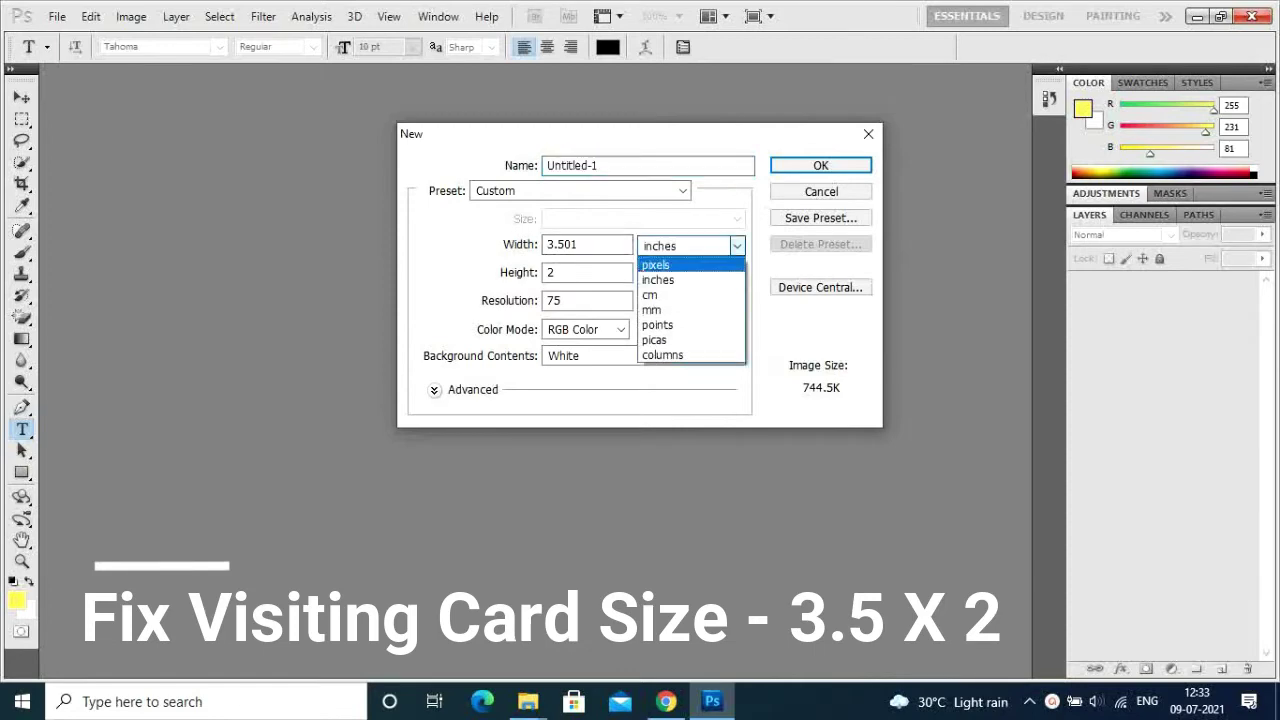
left_click(658, 280)
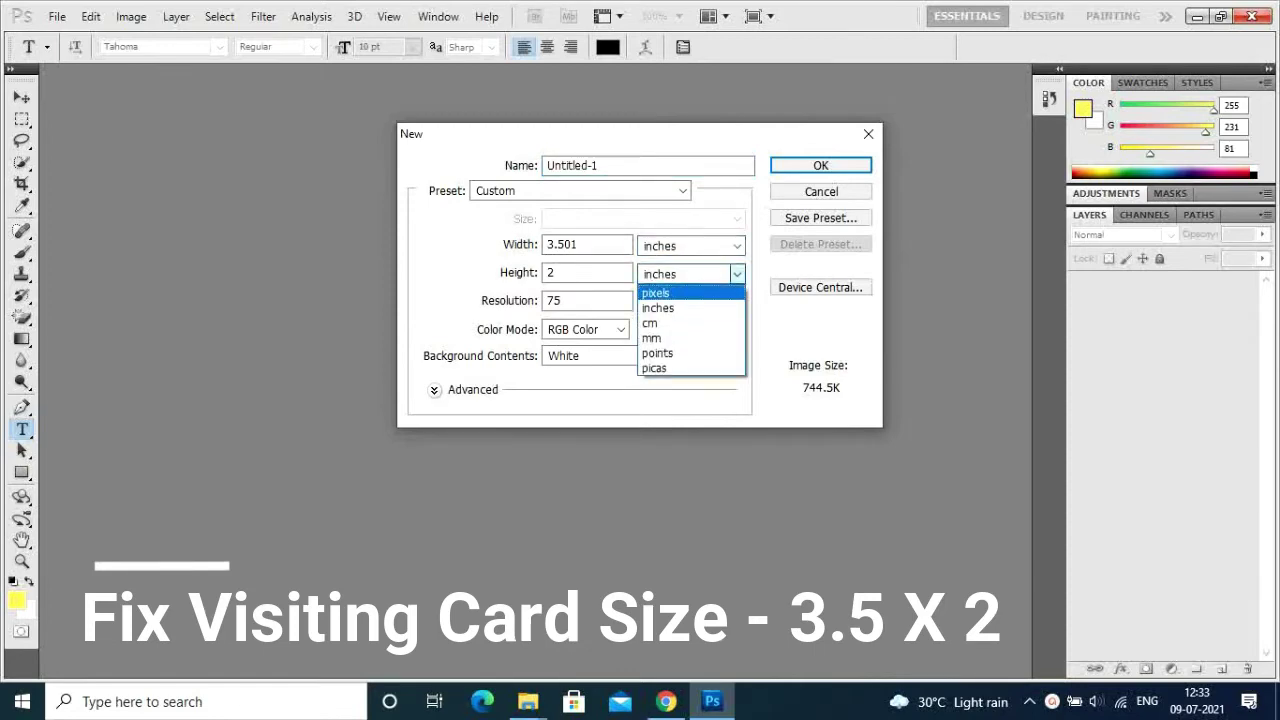
left_click(658, 308)
double_click(587, 244)
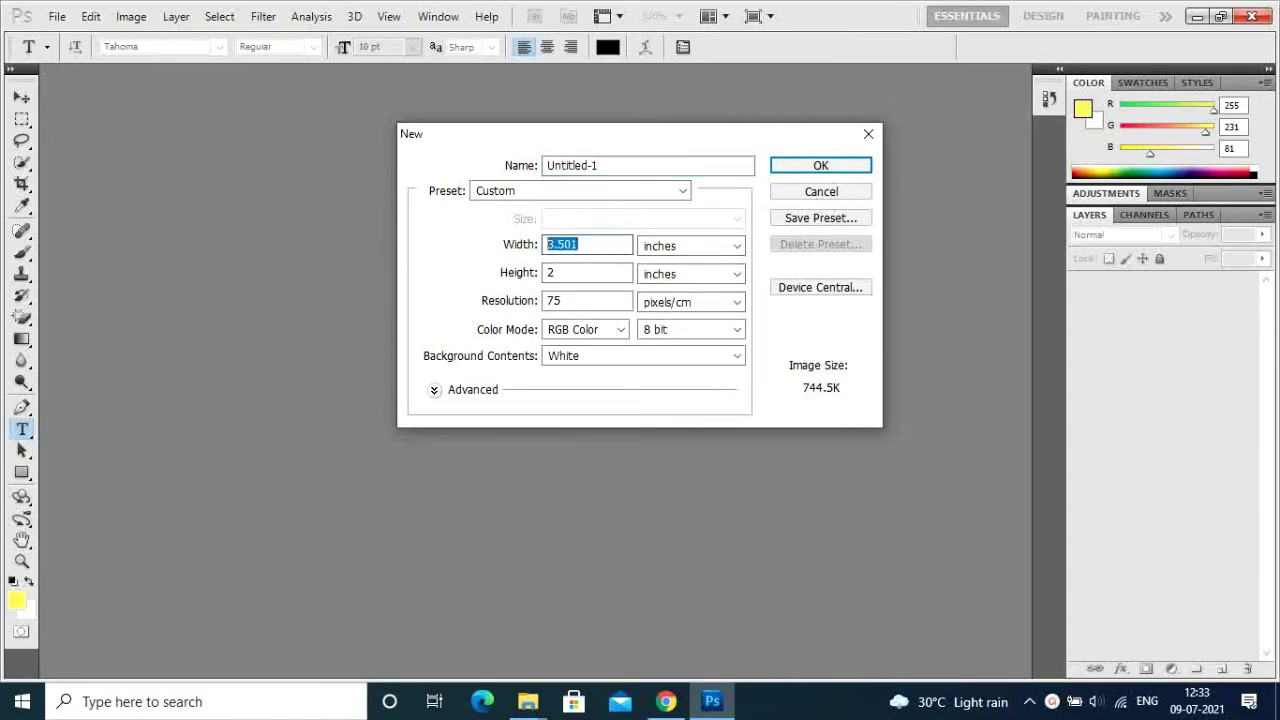
type("3.5")
key("Tab")
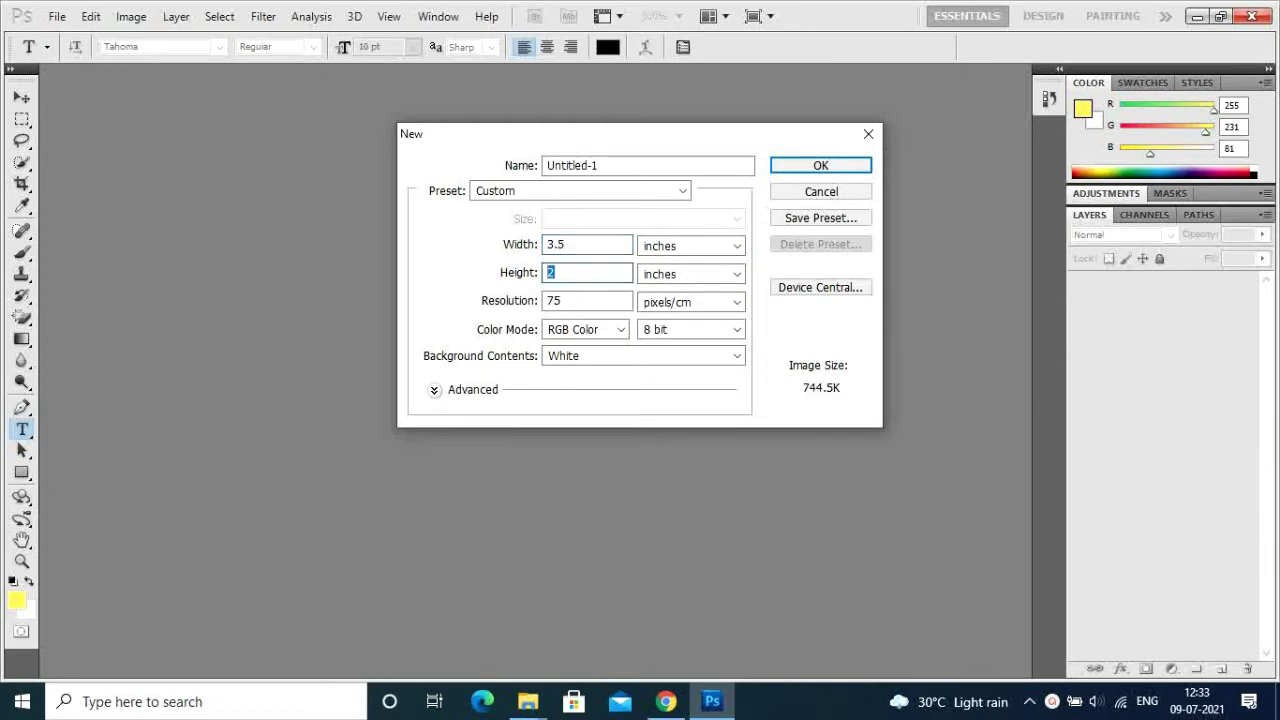
type("2")
key("Tab")
key("shift+Tab")
key("Return")
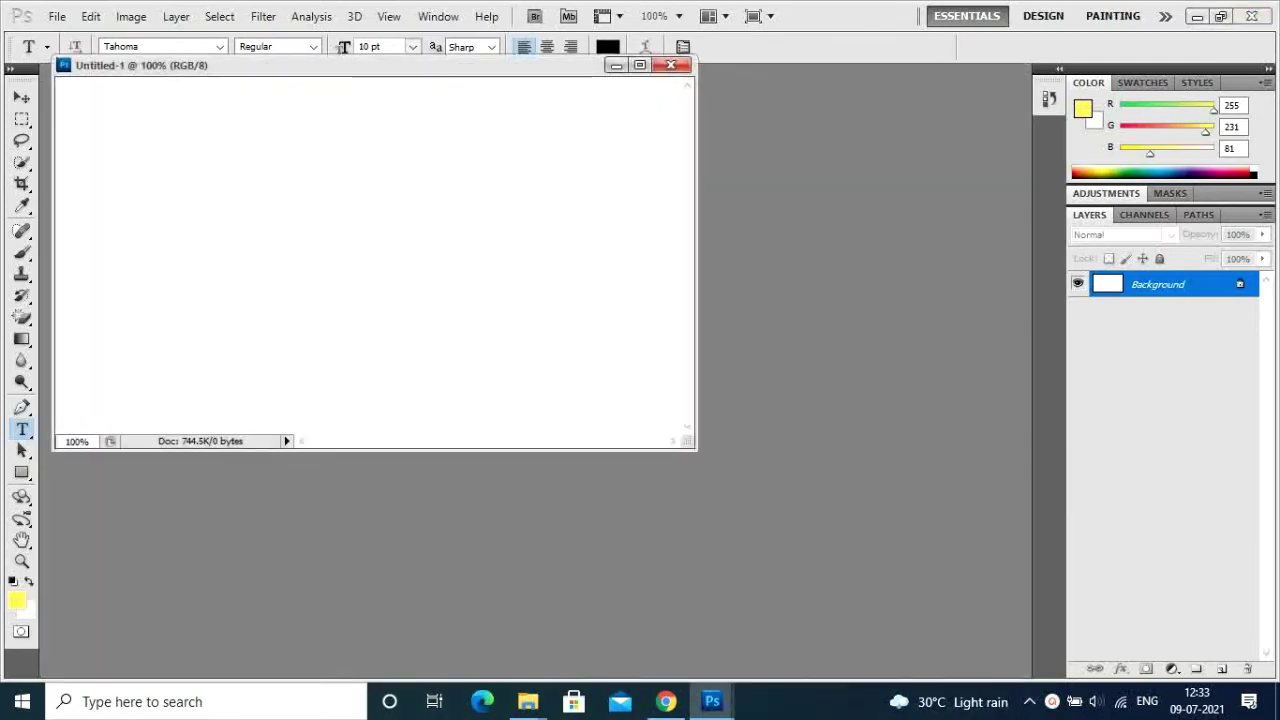
left_click_drag(300, 65, 458, 120)
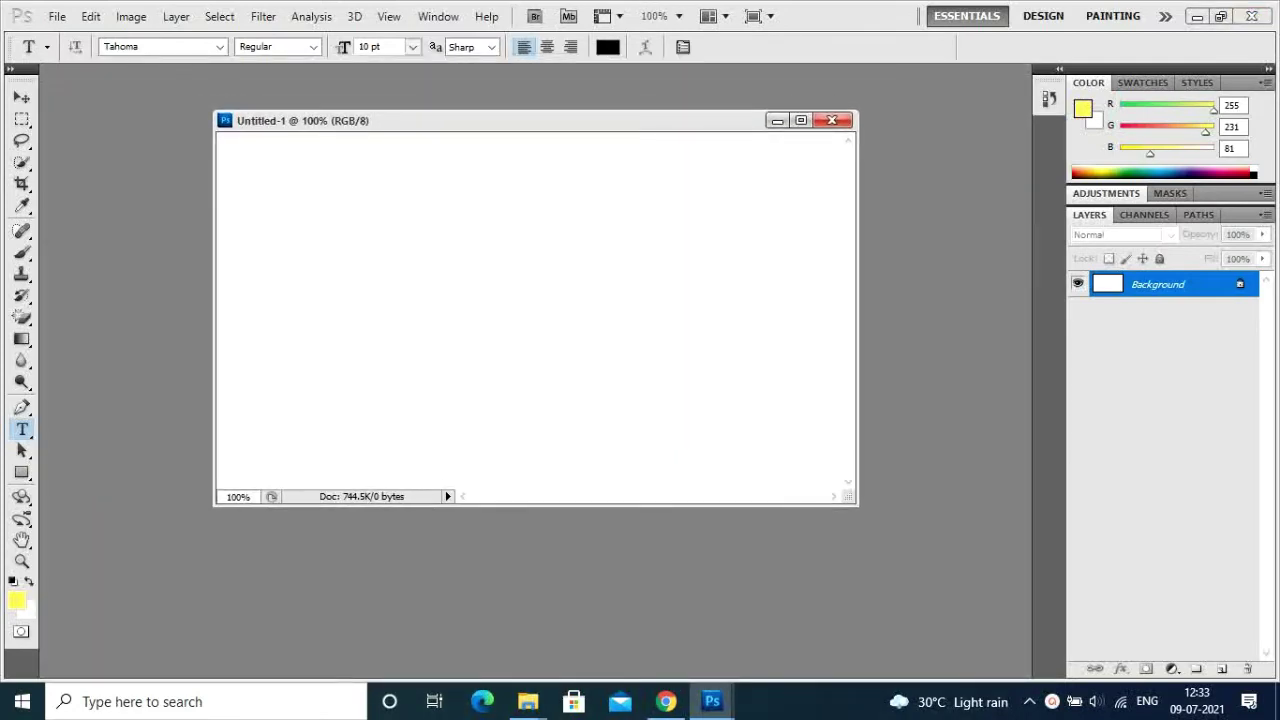
Convert the Background into editable Layer 0 and add an empty Layer 1 above it
double_click(1180, 284)
left_click(789, 220)
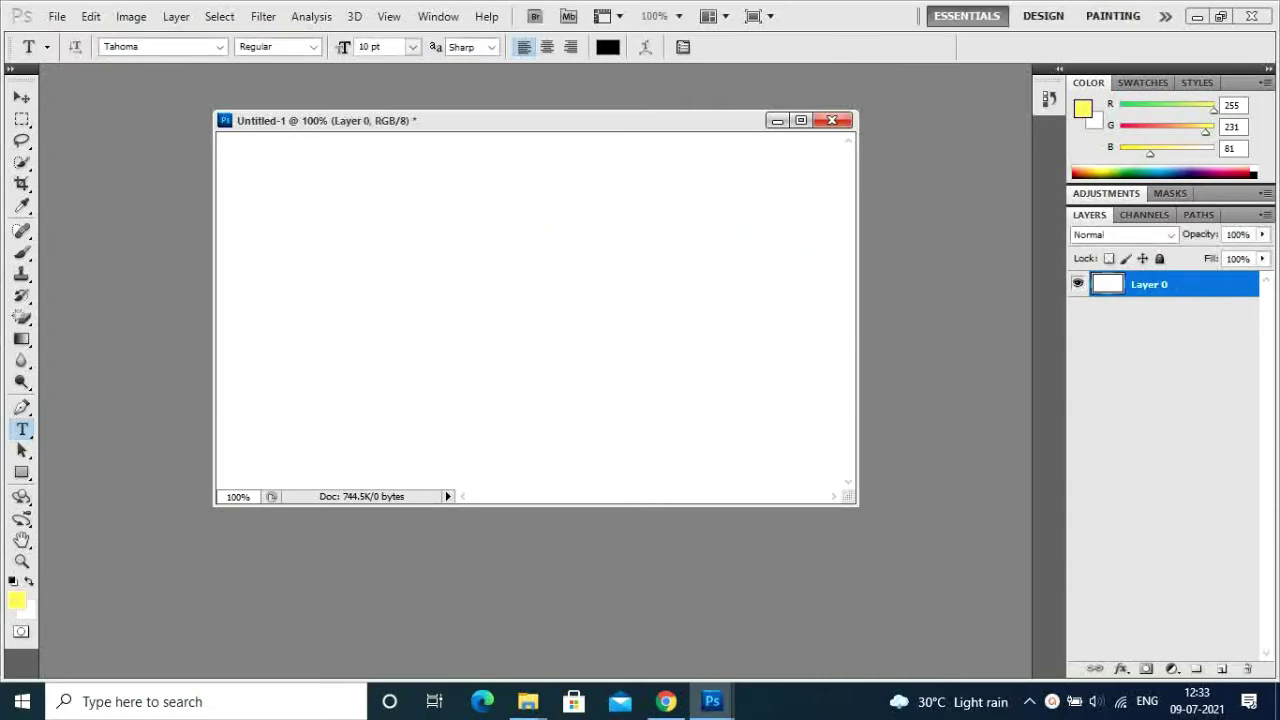
key("ctrl+shift+alt+n")
key("p")
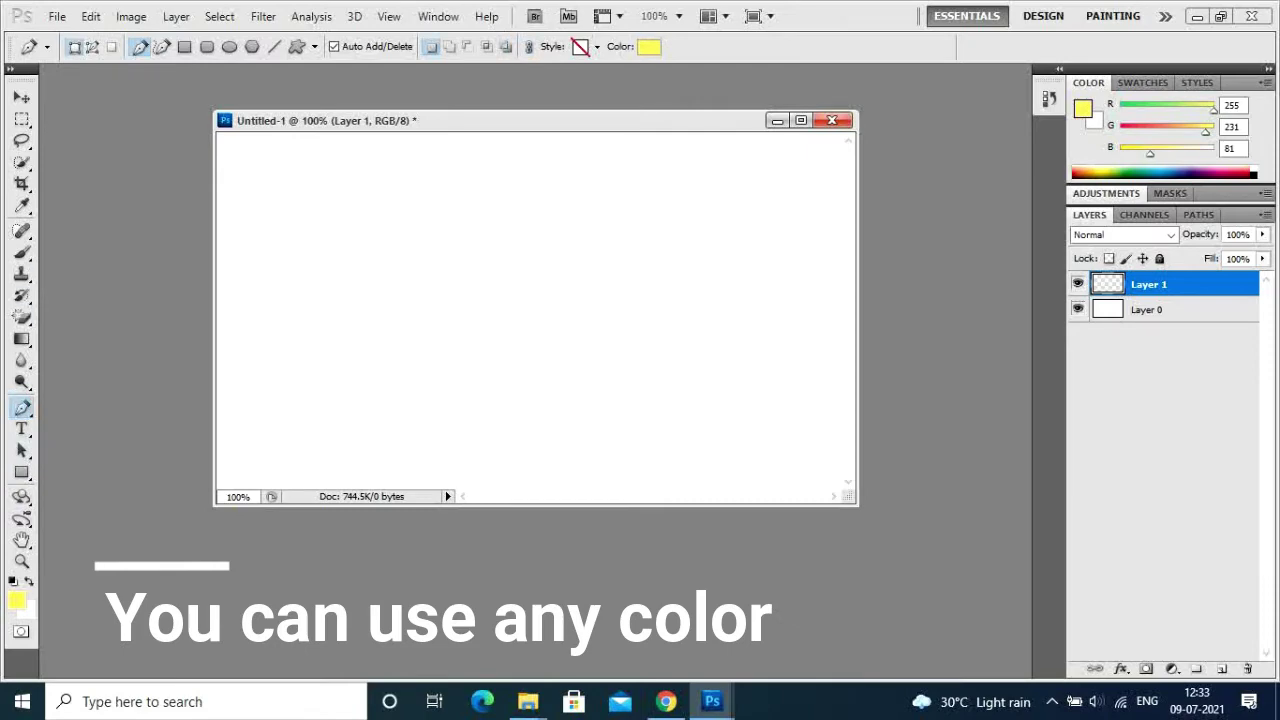
Set the foreground colour to near-black (RGB 4,4,4)
left_click(16, 600)
left_click_drag(506, 323, 400, 400)
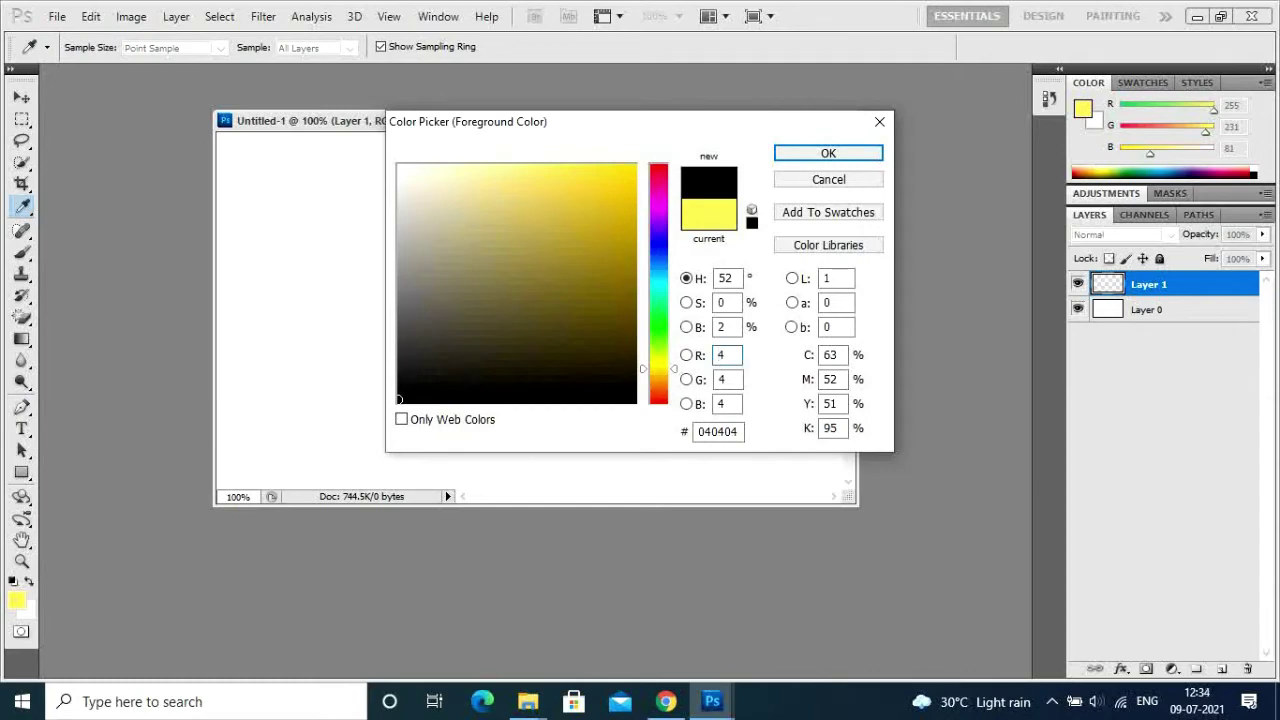
key("Return")
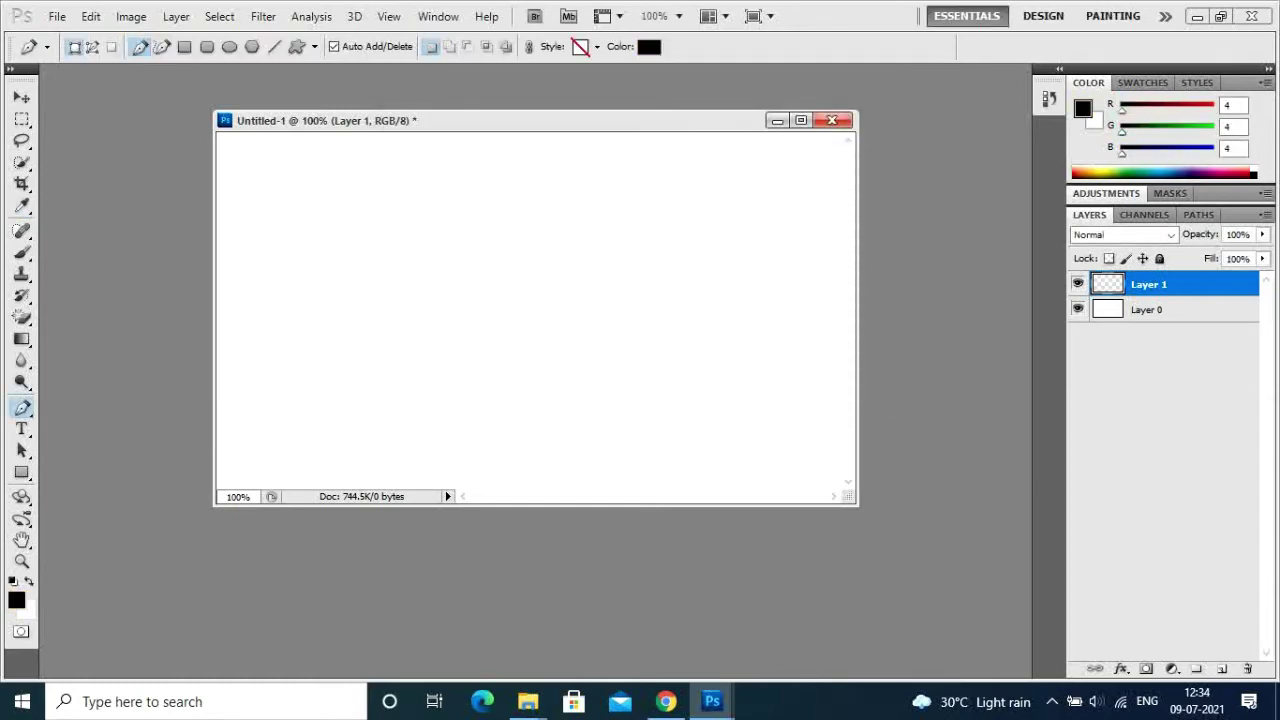
Draw a four-point black shape over the card's left side with a slanted right edge
left_click(217, 133)
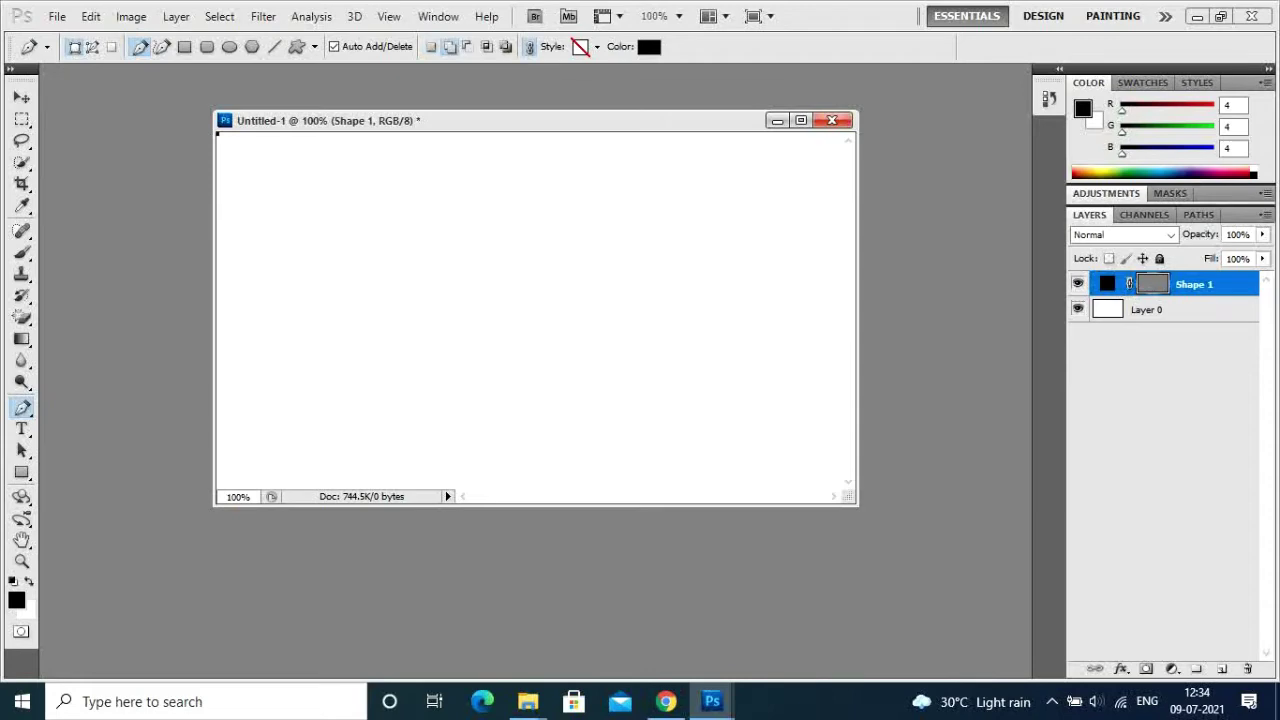
left_click(619, 134)
left_click(497, 487)
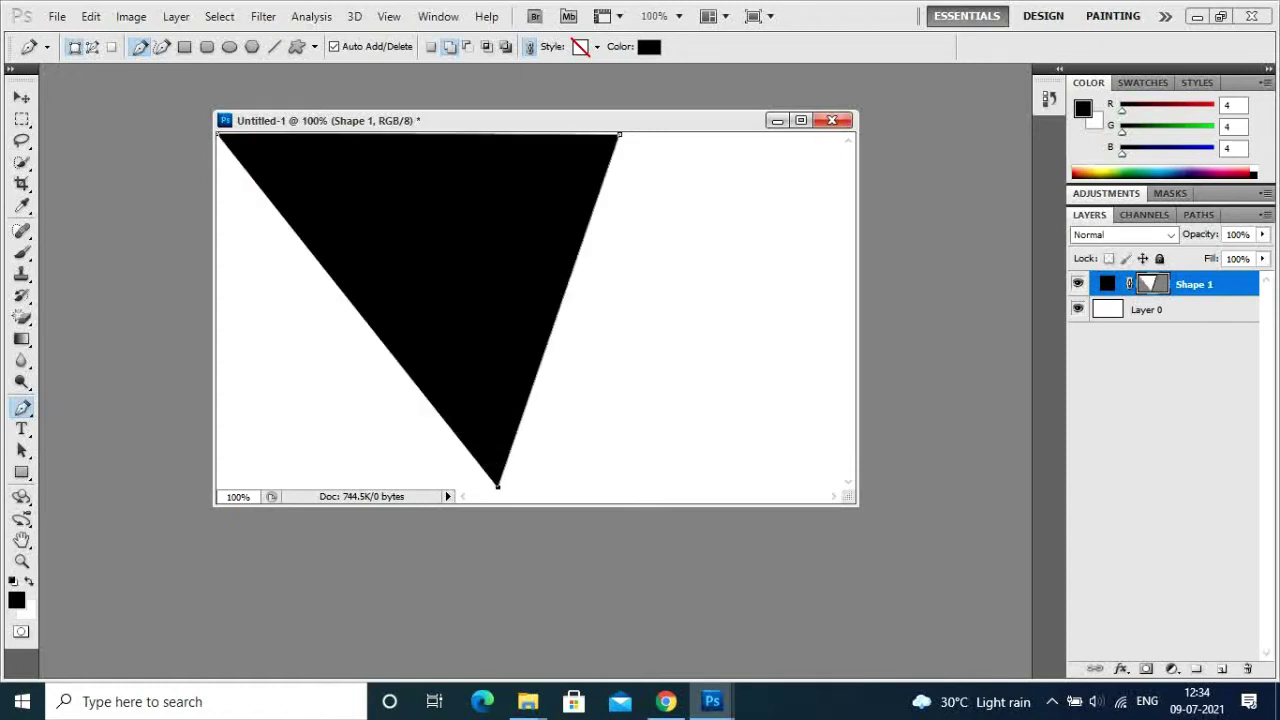
left_click(217, 487)
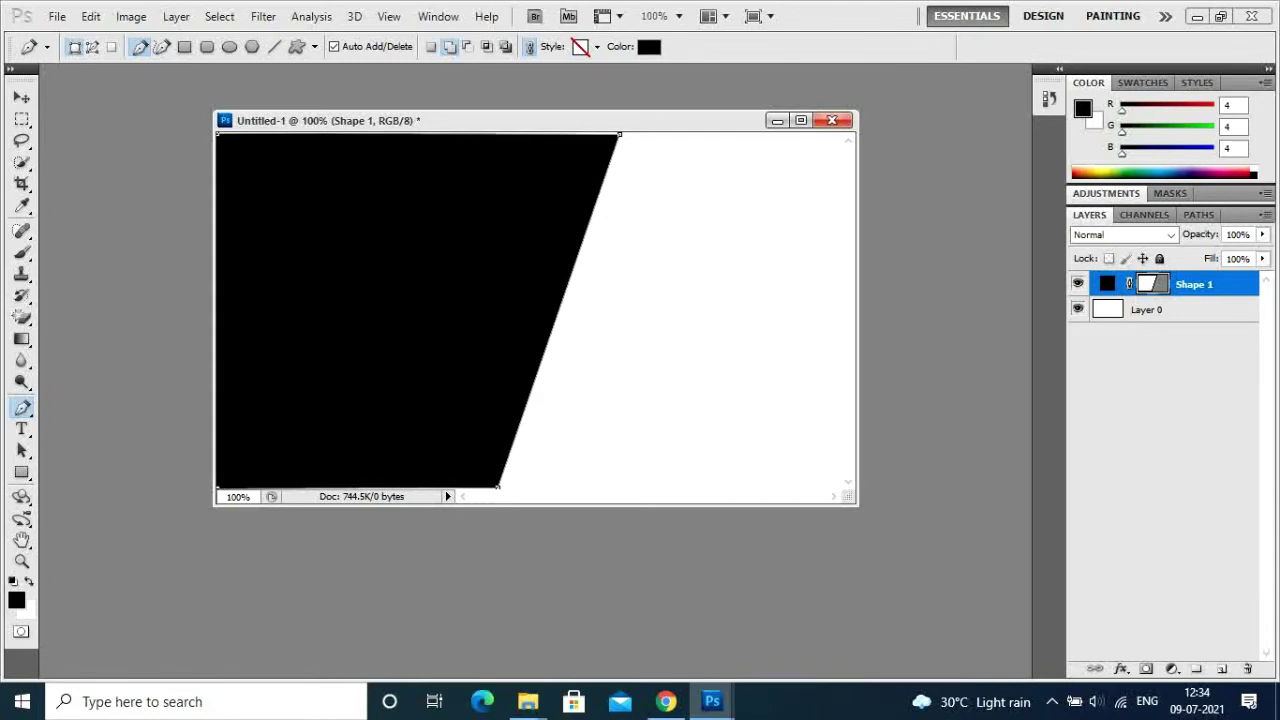
key("Return")
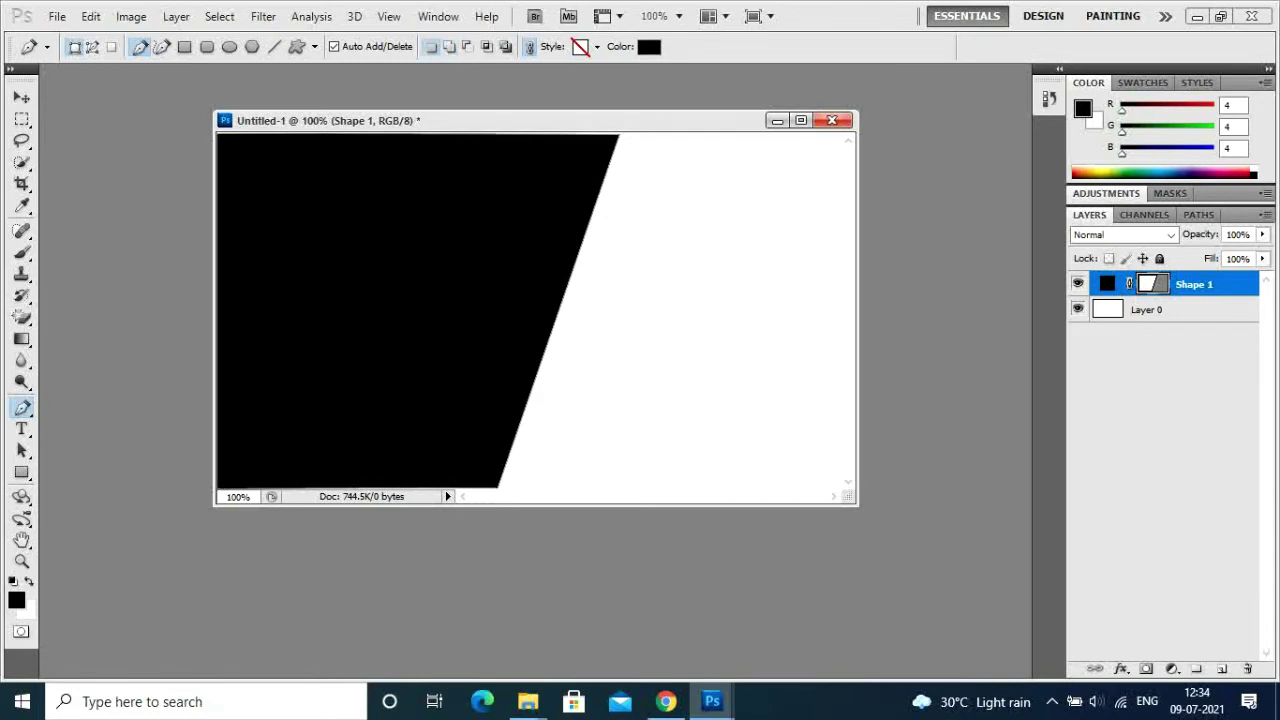
key("ctrl+t")
Stretch Shape 1 to the card's full height, adjust its width, and add an empty layer
left_click_drag(418, 488, 418, 501)
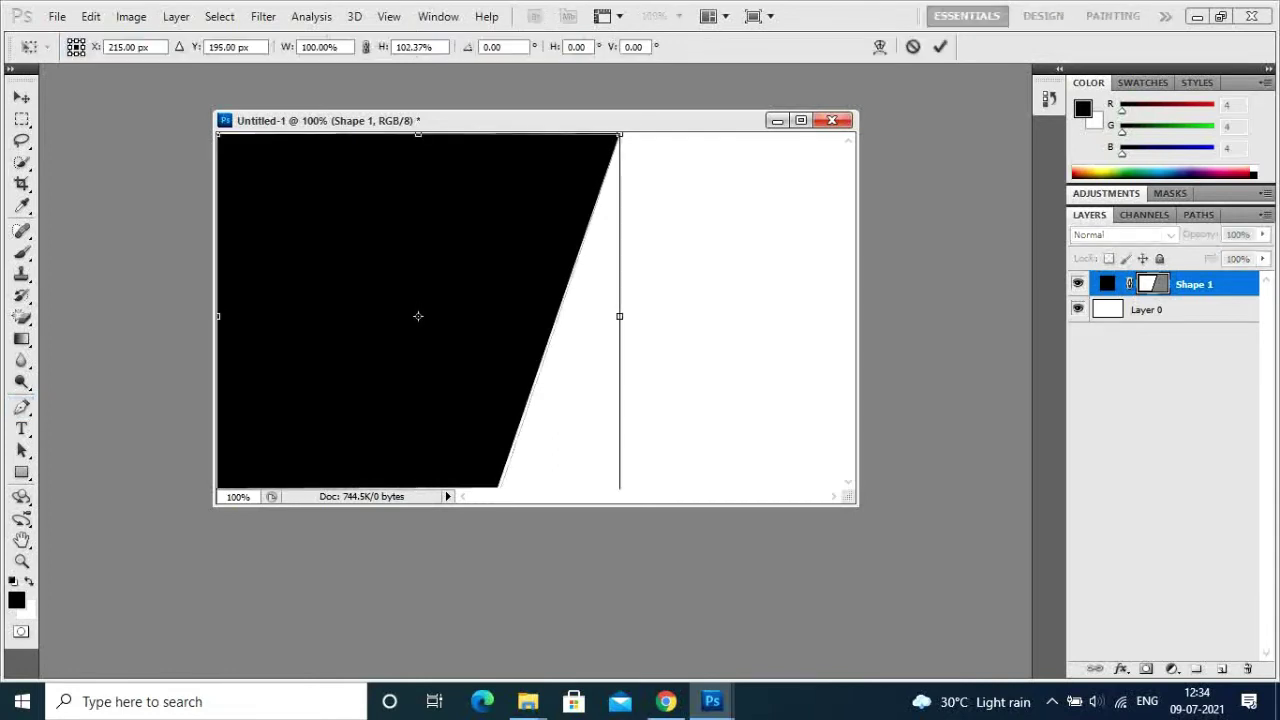
left_click_drag(418, 133, 418, 121)
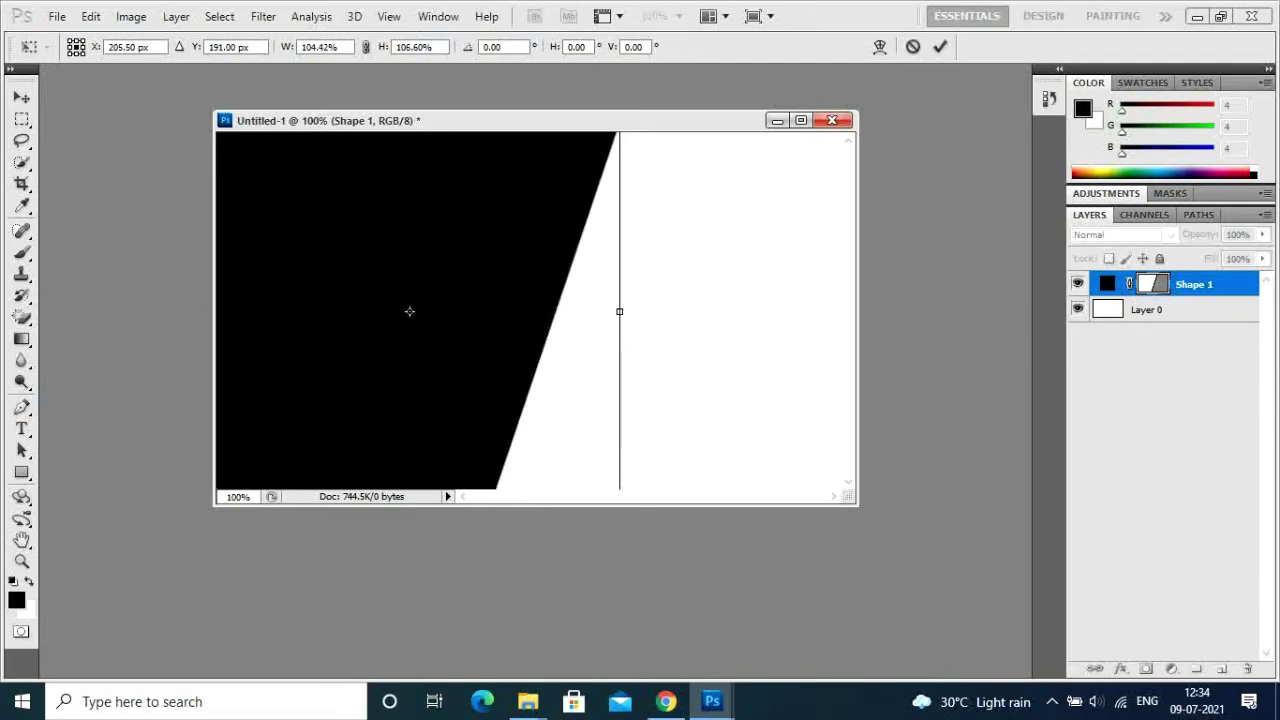
left_click_drag(619, 311, 703, 311)
left_click_drag(451, 311, 426, 311)
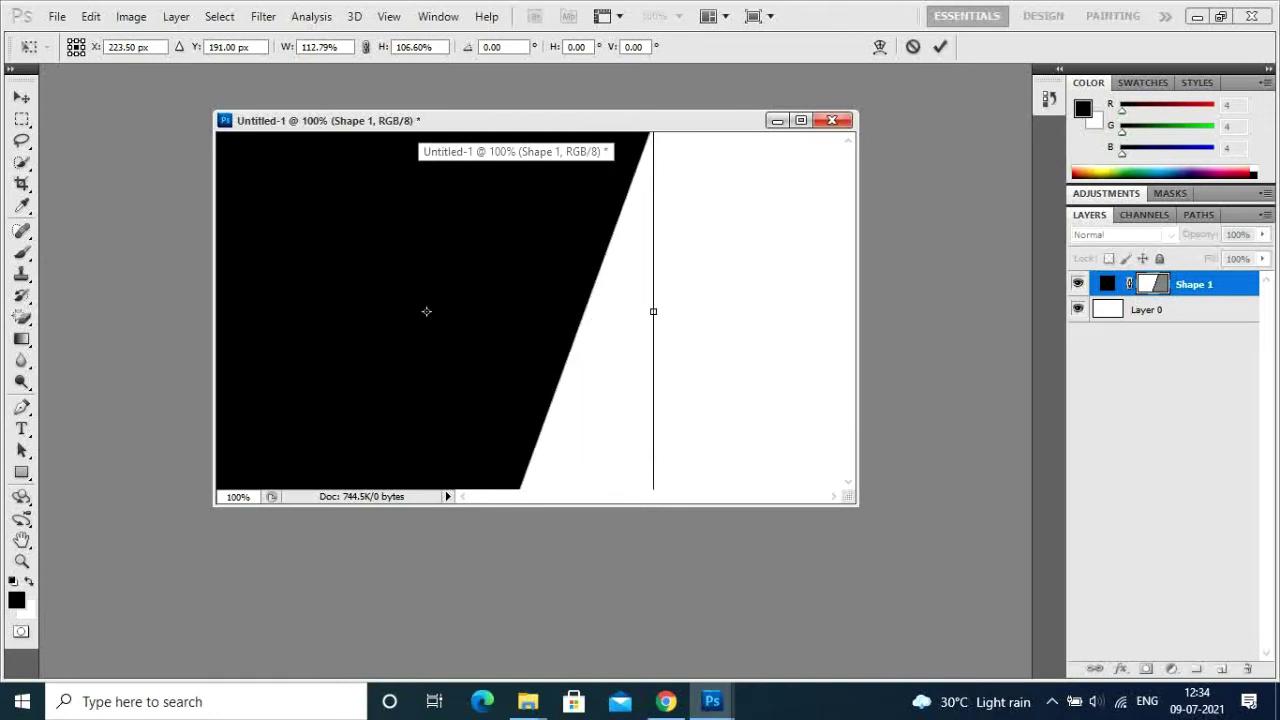
key("Return")
key("p")
left_click_drag(500, 120, 460, 127)
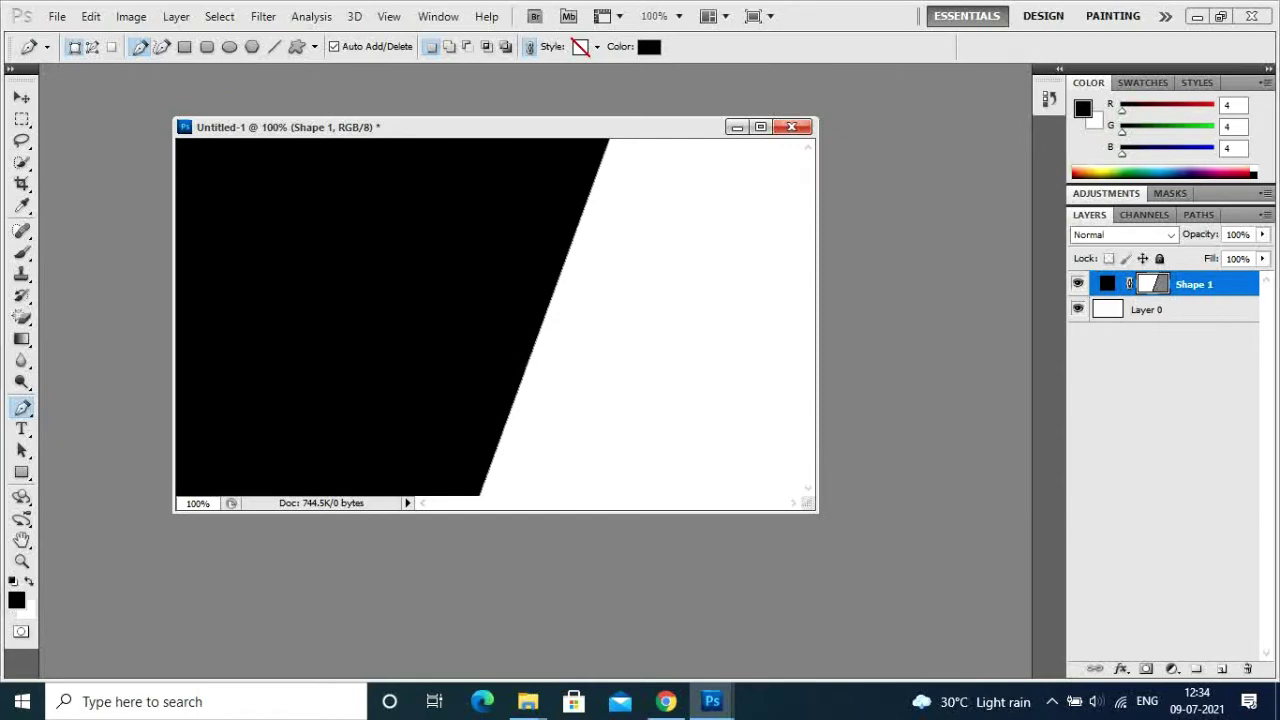
left_click(1221, 668)
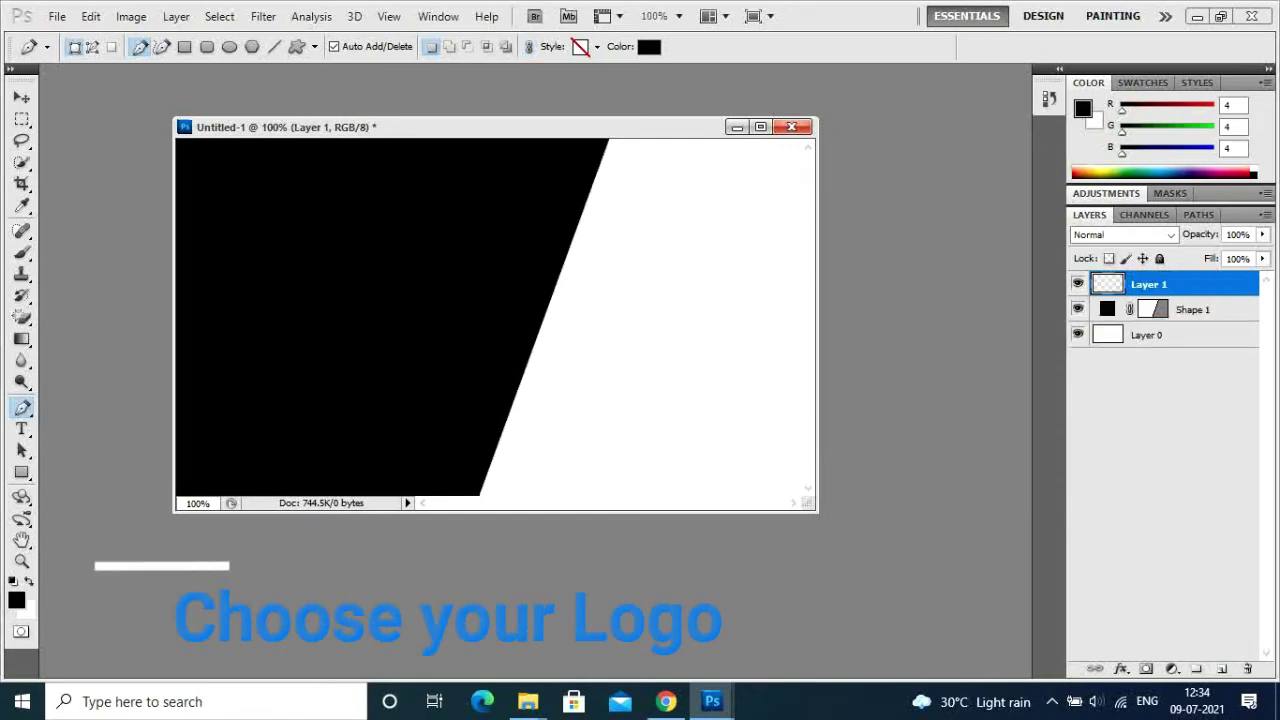
Open the Logo3 PNG image from the a2z folder
key("ctrl+o")
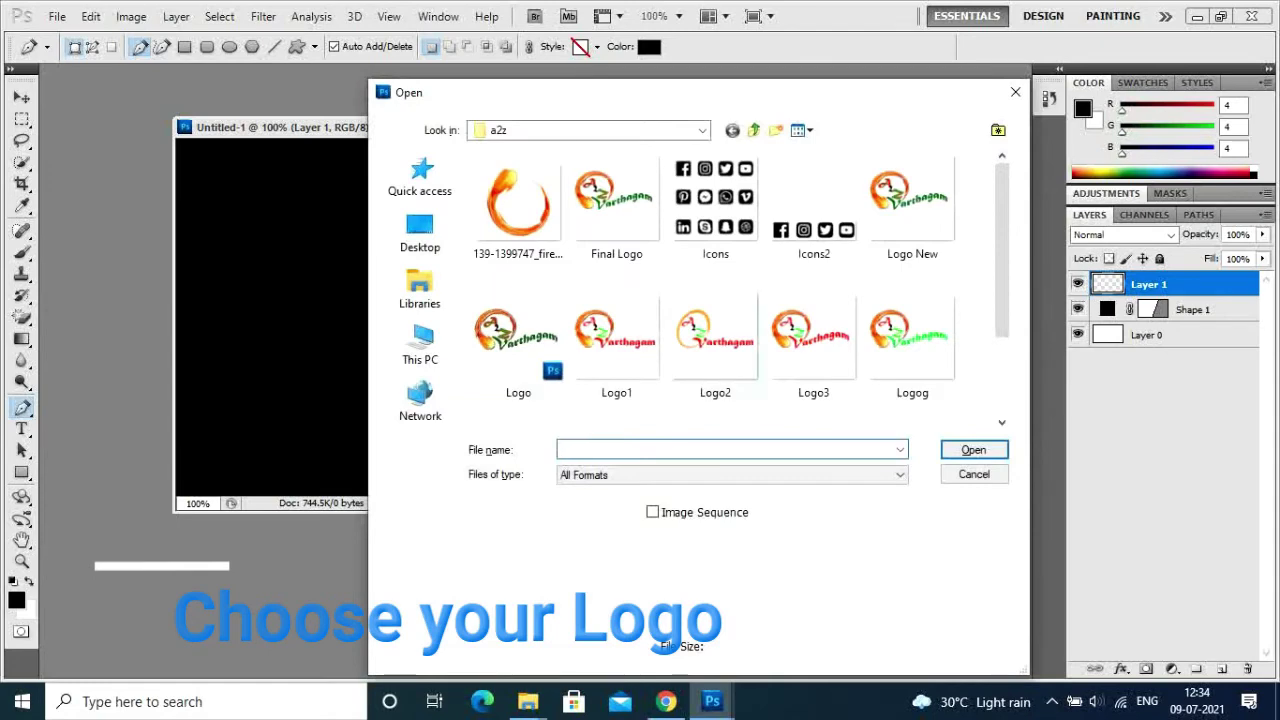
left_click(620, 475)
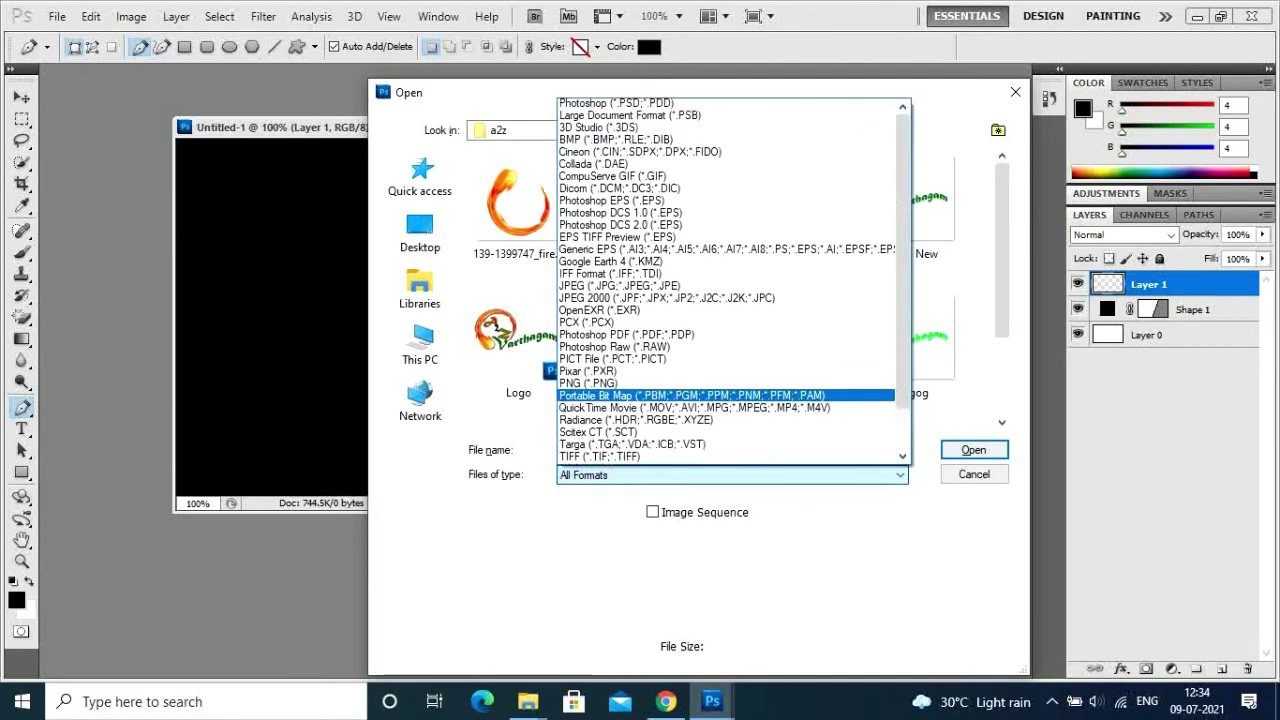
key("p")
key("n")
left_click(605, 386)
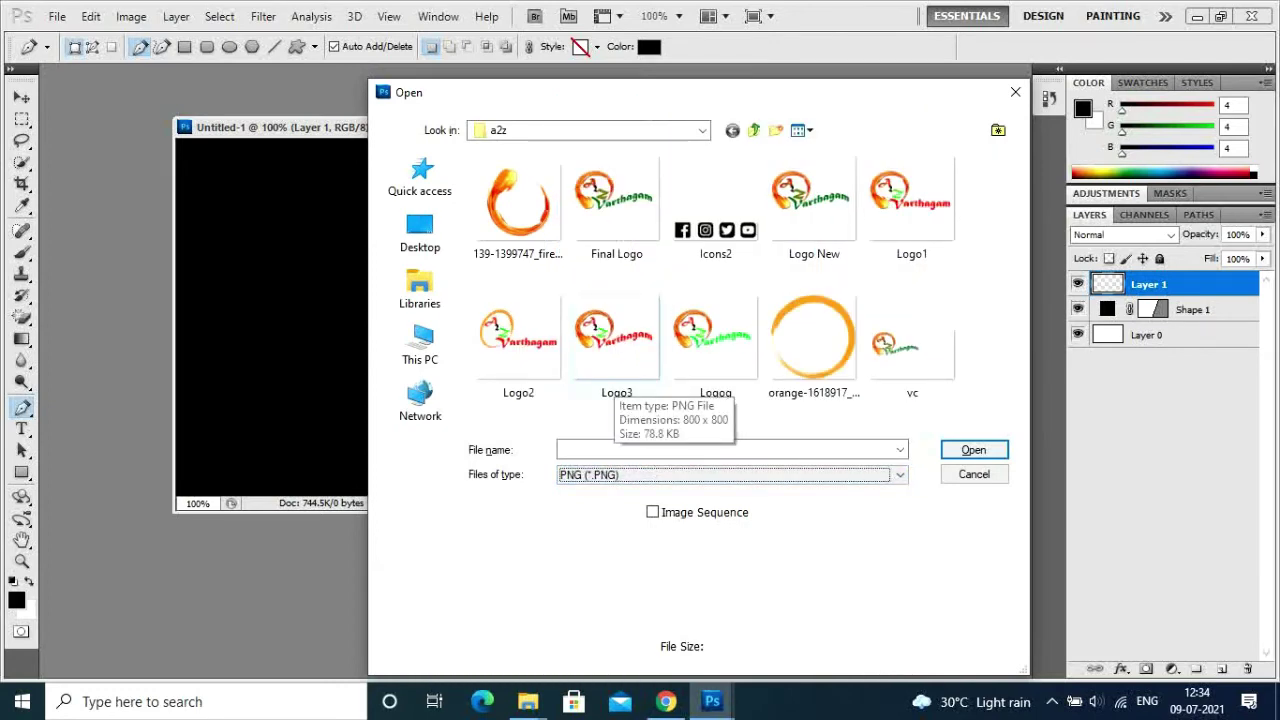
left_click(612, 382)
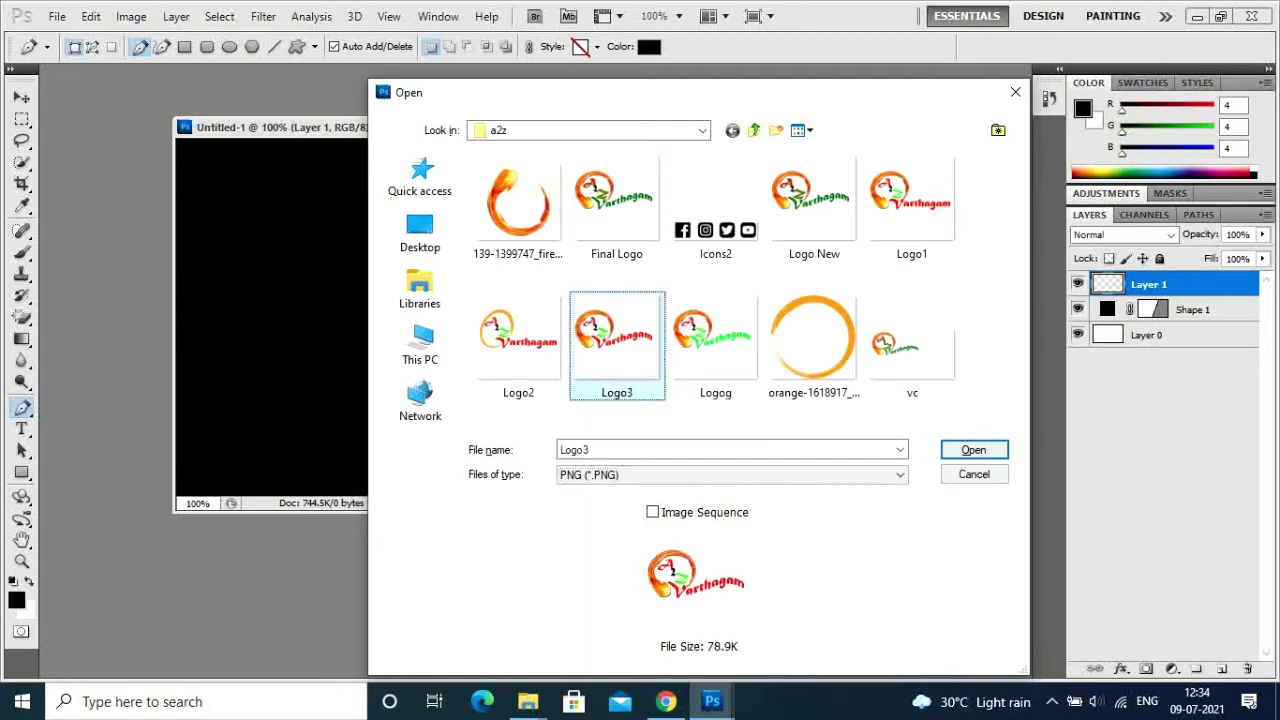
left_click(973, 450)
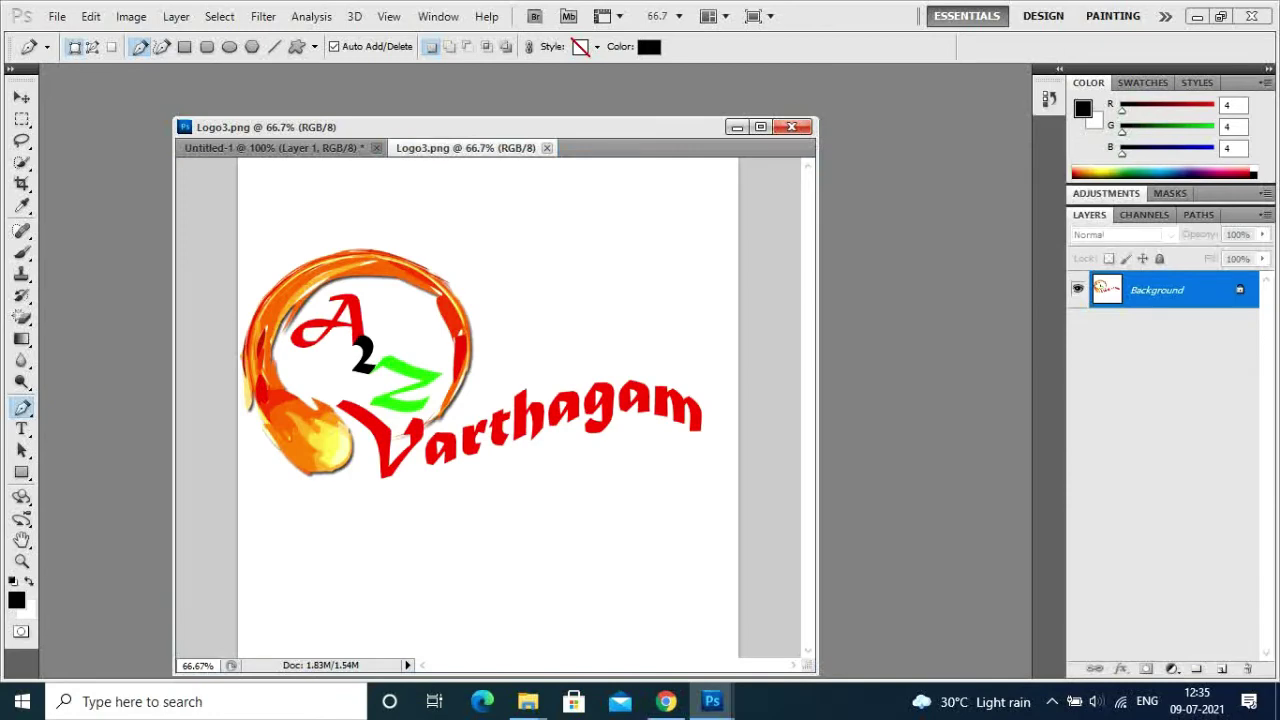
Drag the A2Z Varthagam logo onto the card as a new layer and close its window
left_click_drag(466, 147, 700, 185)
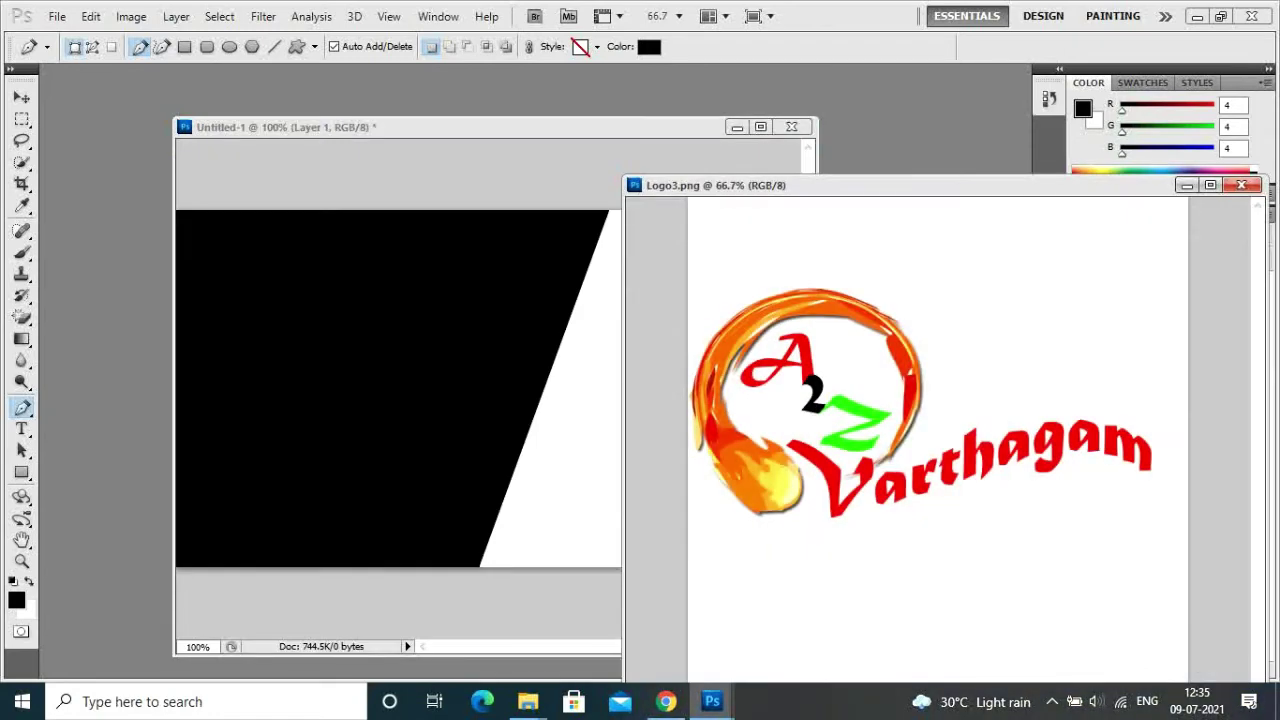
left_click(22, 97)
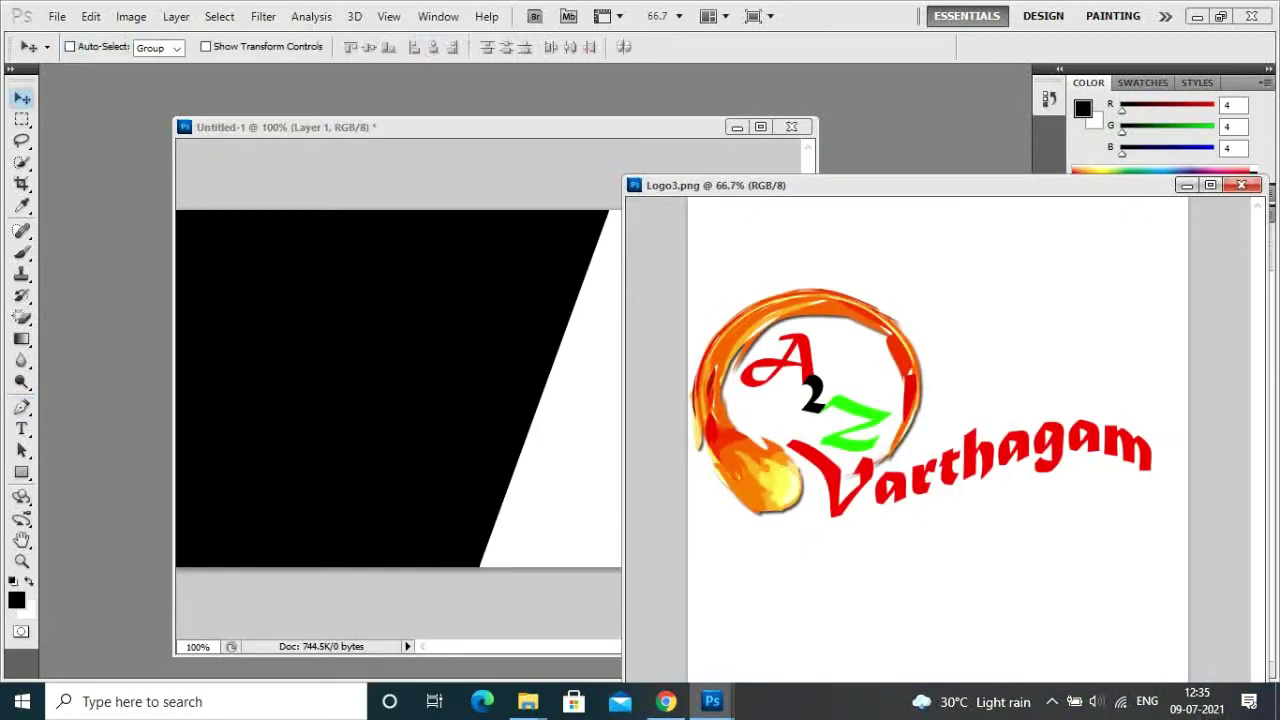
left_click_drag(850, 420, 407, 380)
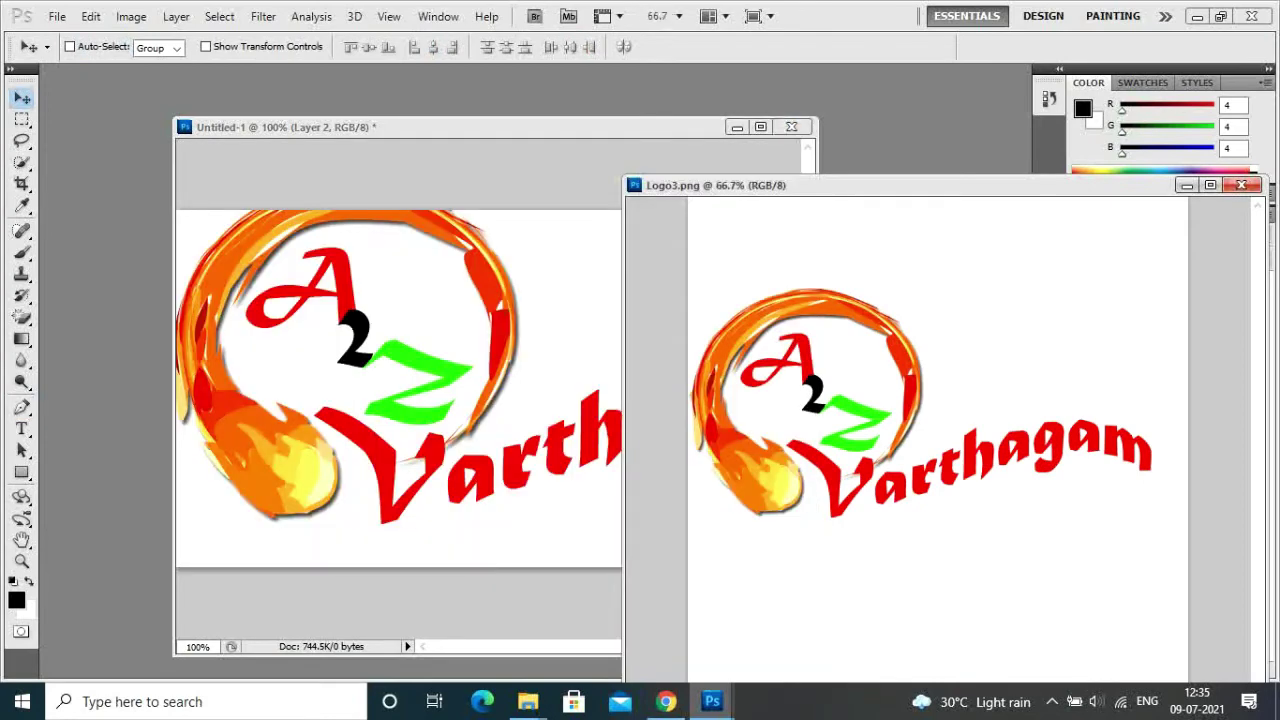
left_click(1241, 185)
mouse_move(400, 380)
left_mouse_down()
mouse_move(618, 456)
mouse_move(532, 564)
mouse_move(510, 627)
mouse_move(489, 613)
left_mouse_up()
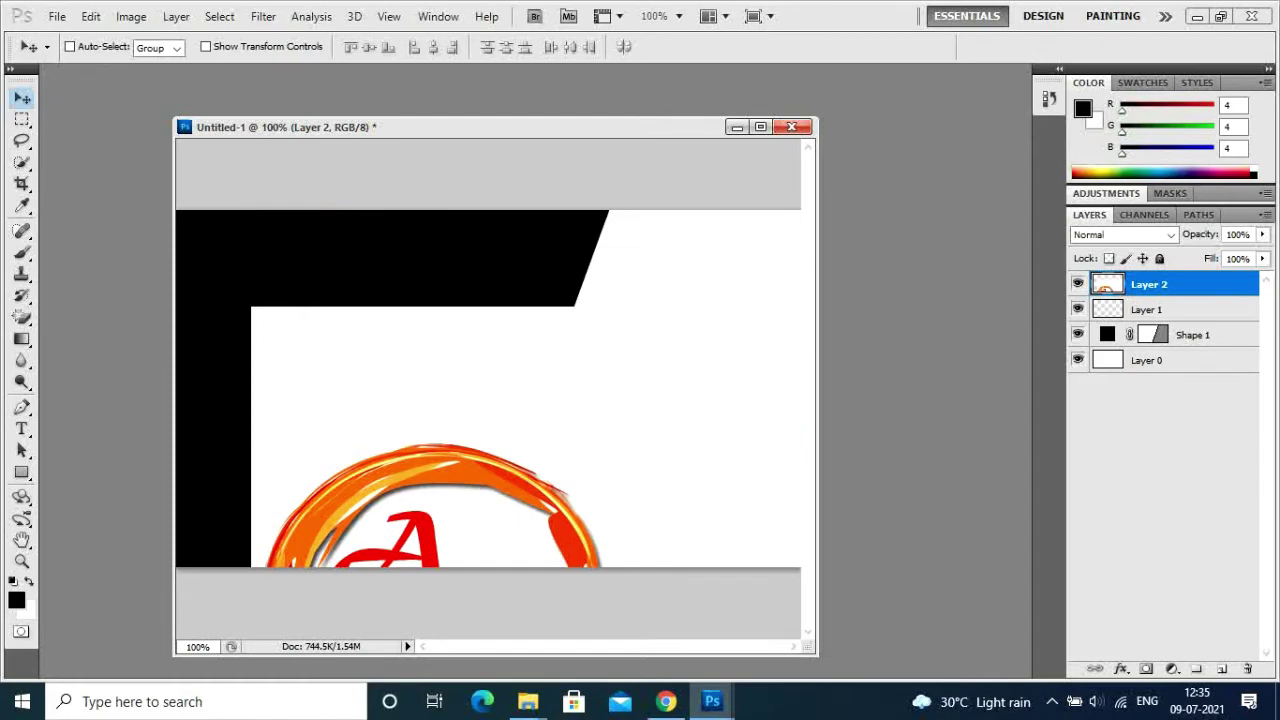
Nudge the logo layer (Layer 2) up and to the left
right_click(383, 405)
key("Escape")
right_click(1160, 284)
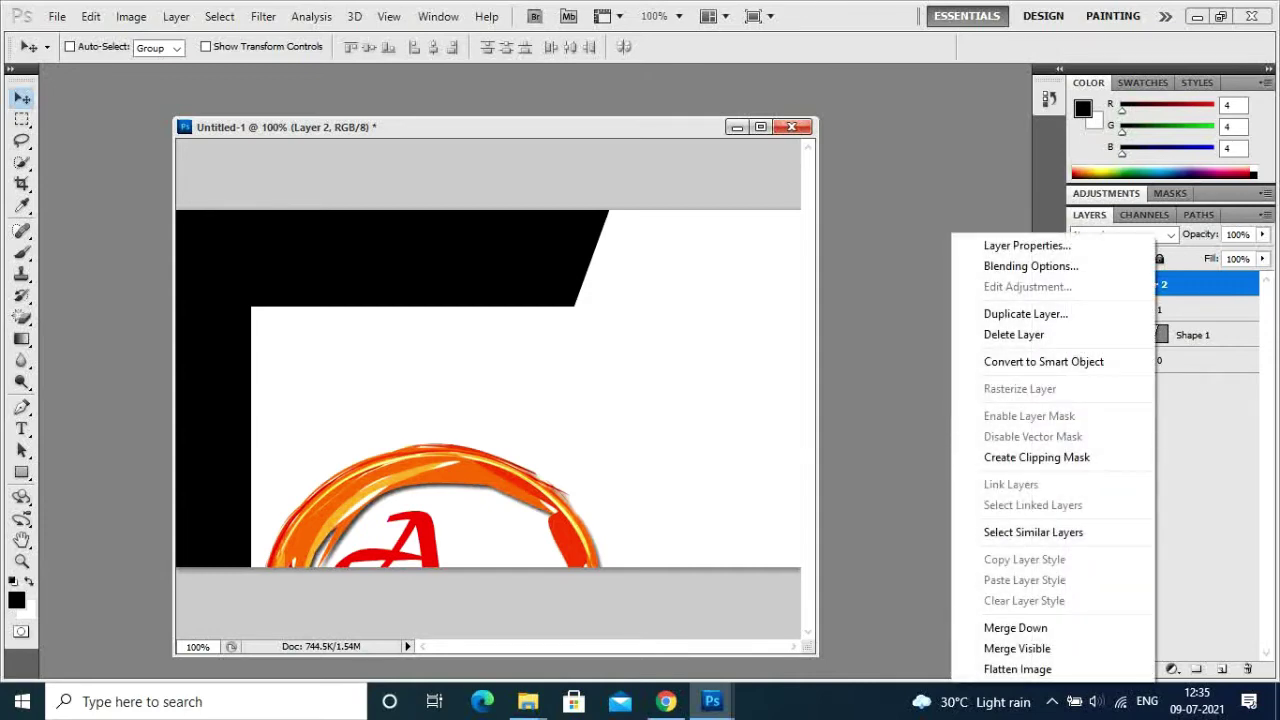
key("Escape")
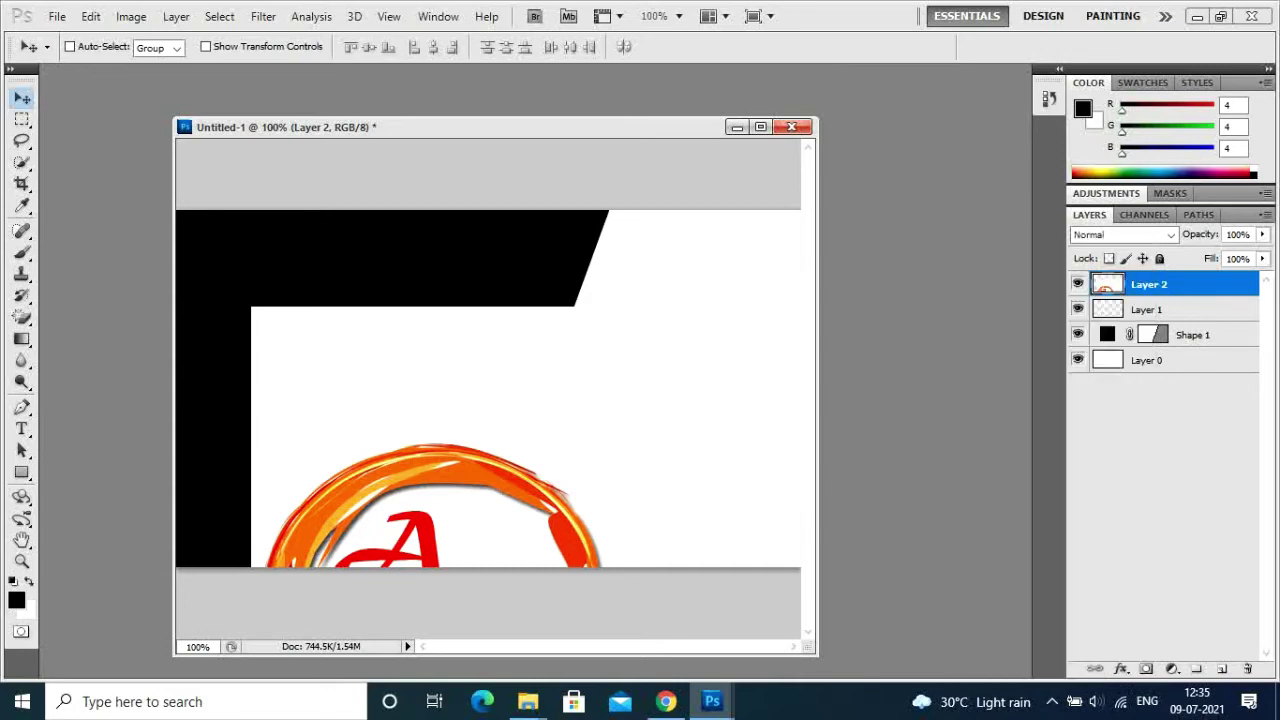
key("shift+Up")
key("shift+Up")
key("shift+Left")
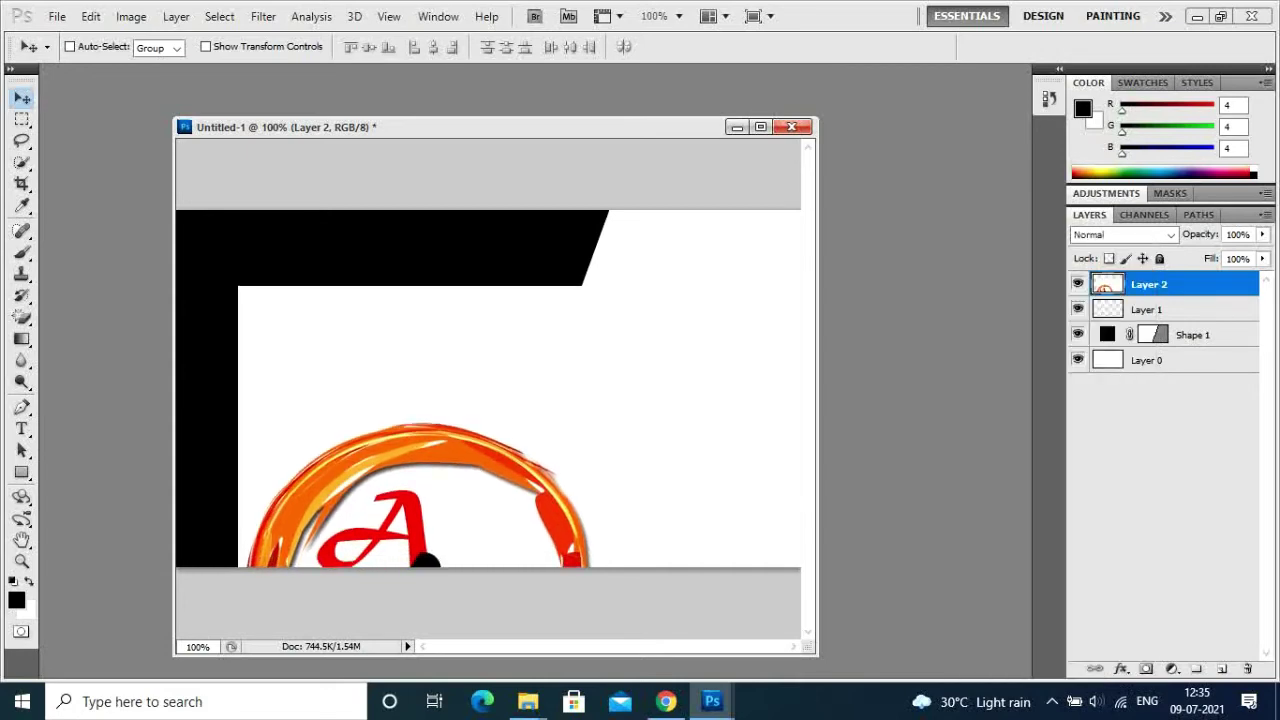
key("ctrl+t")
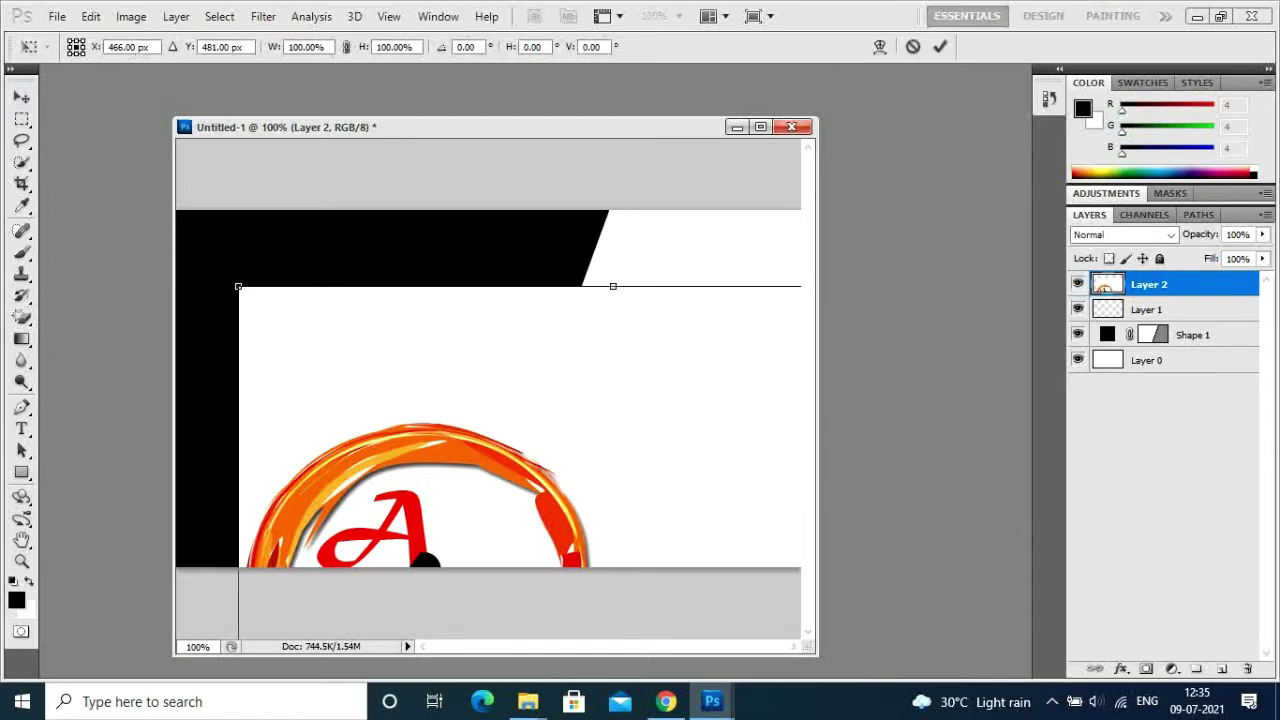
Scale the logo proportionally to about 41% and place it at the black shape's top left
left_click(346, 47)
left_click_drag(238, 286, 466, 517)
left_click_drag(650, 540, 464, 330)
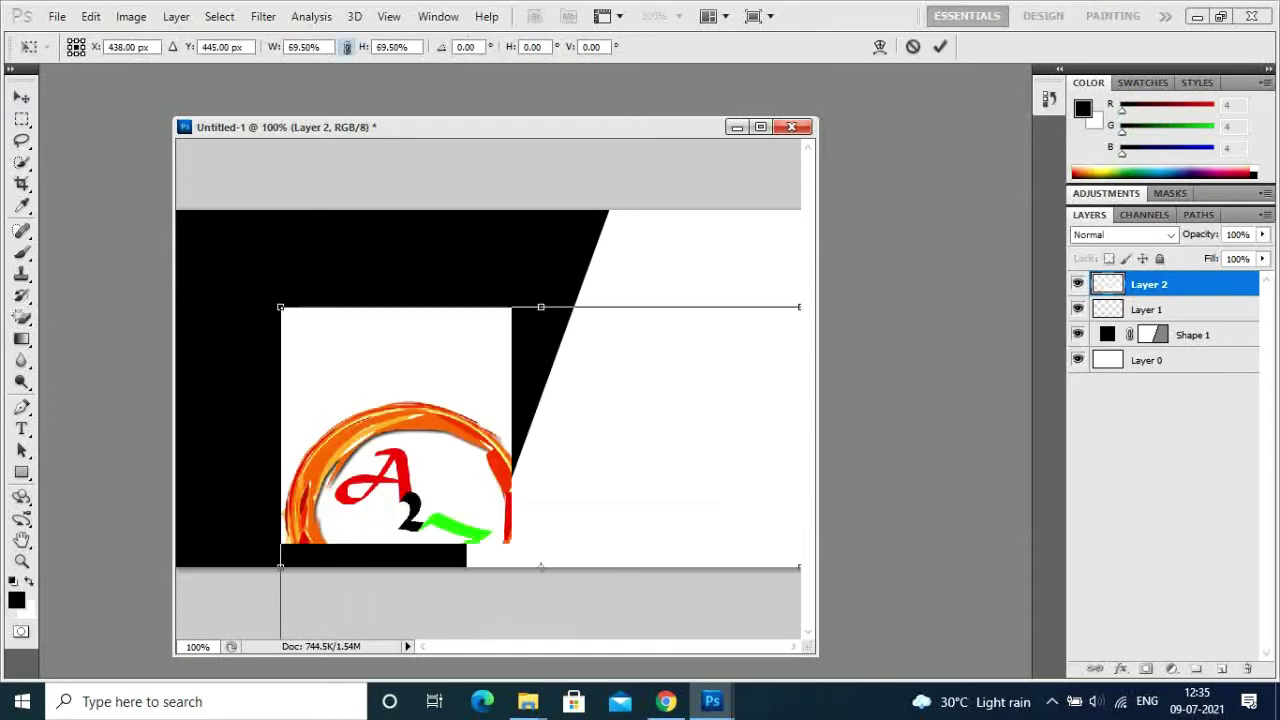
mouse_move(280, 307)
left_mouse_down()
mouse_move(200, 251)
mouse_move(413, 461)
left_mouse_up()
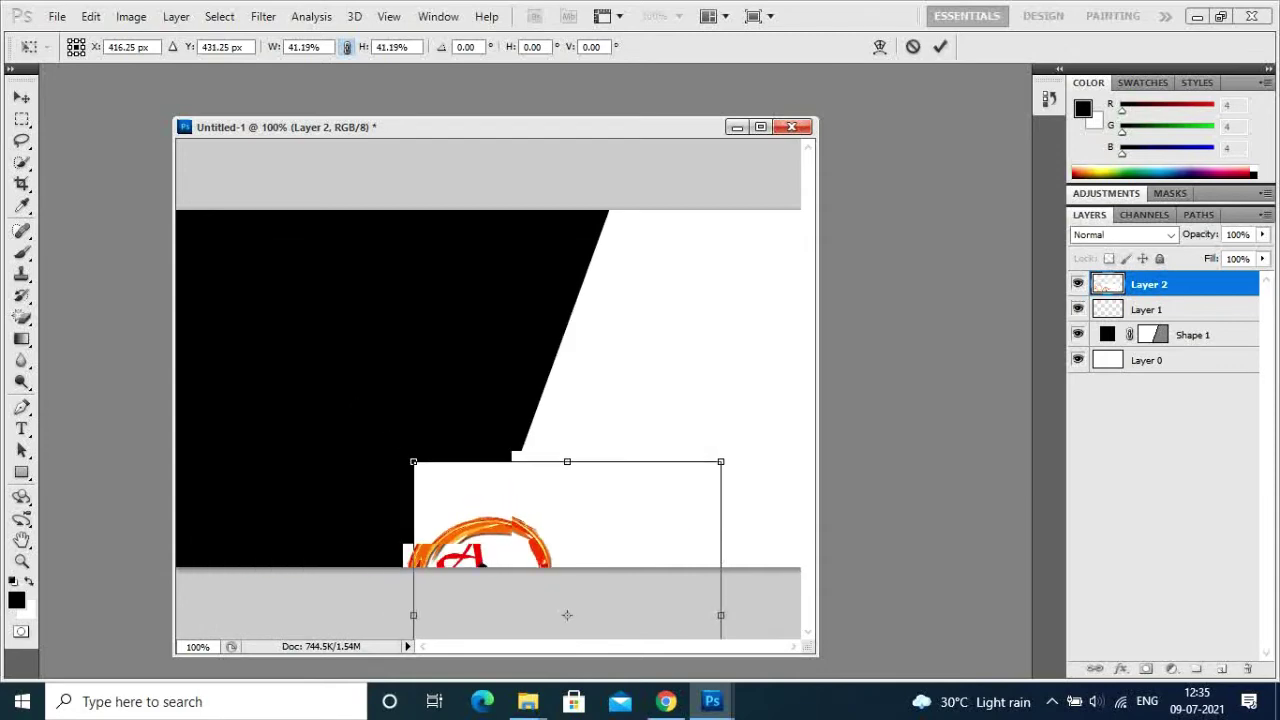
left_click_drag(566, 615, 345, 389)
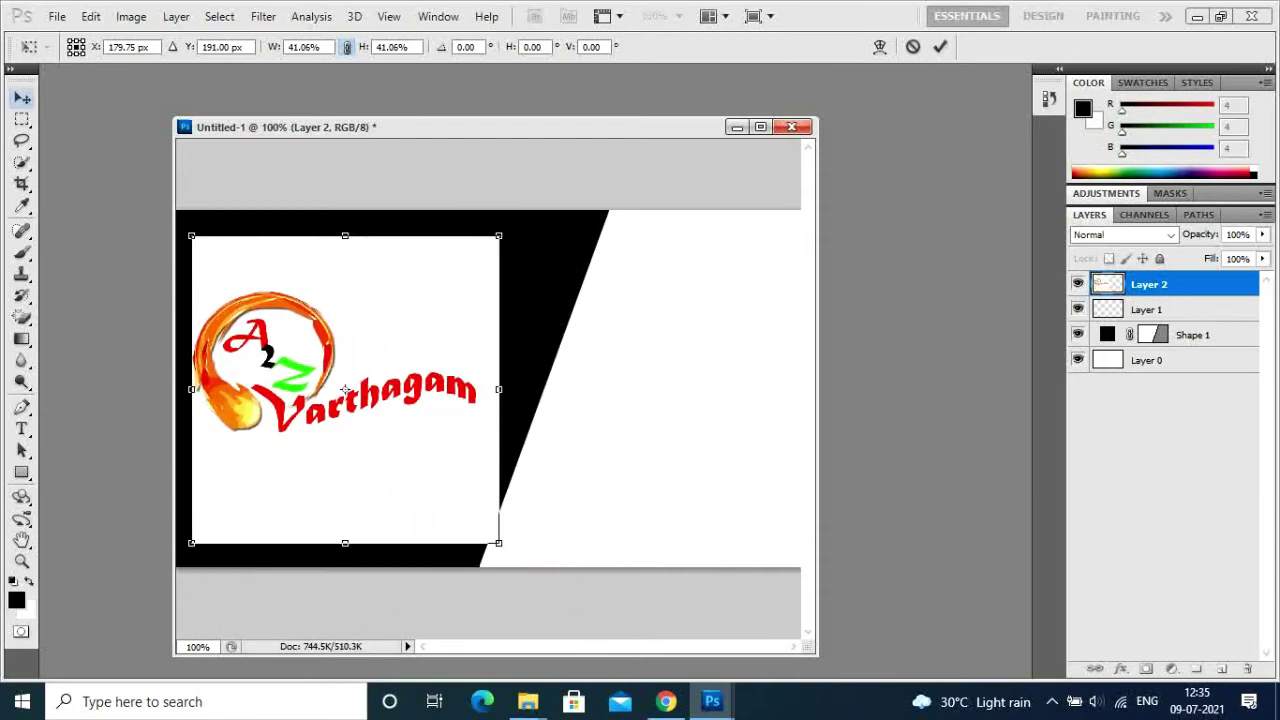
key("Return")
Magic-erase the white around and inside the logo's A, then shift the logo slightly right
left_click(22, 316)
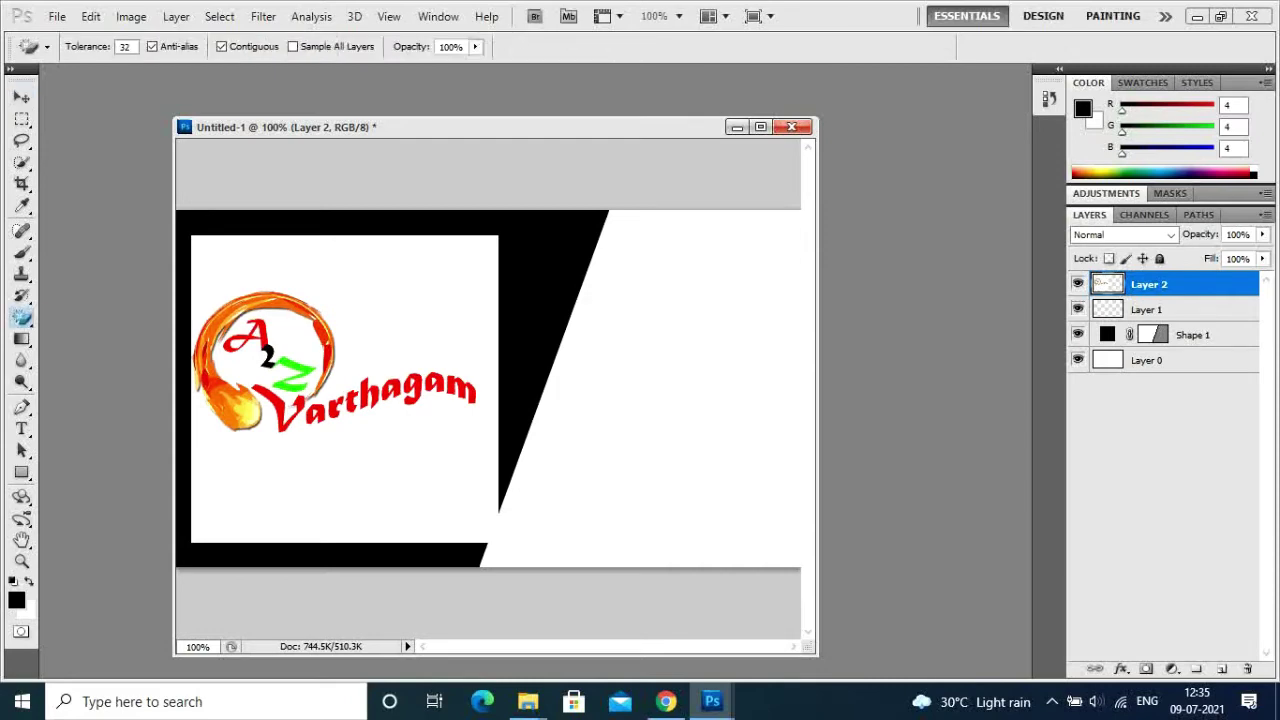
left_click(111, 351)
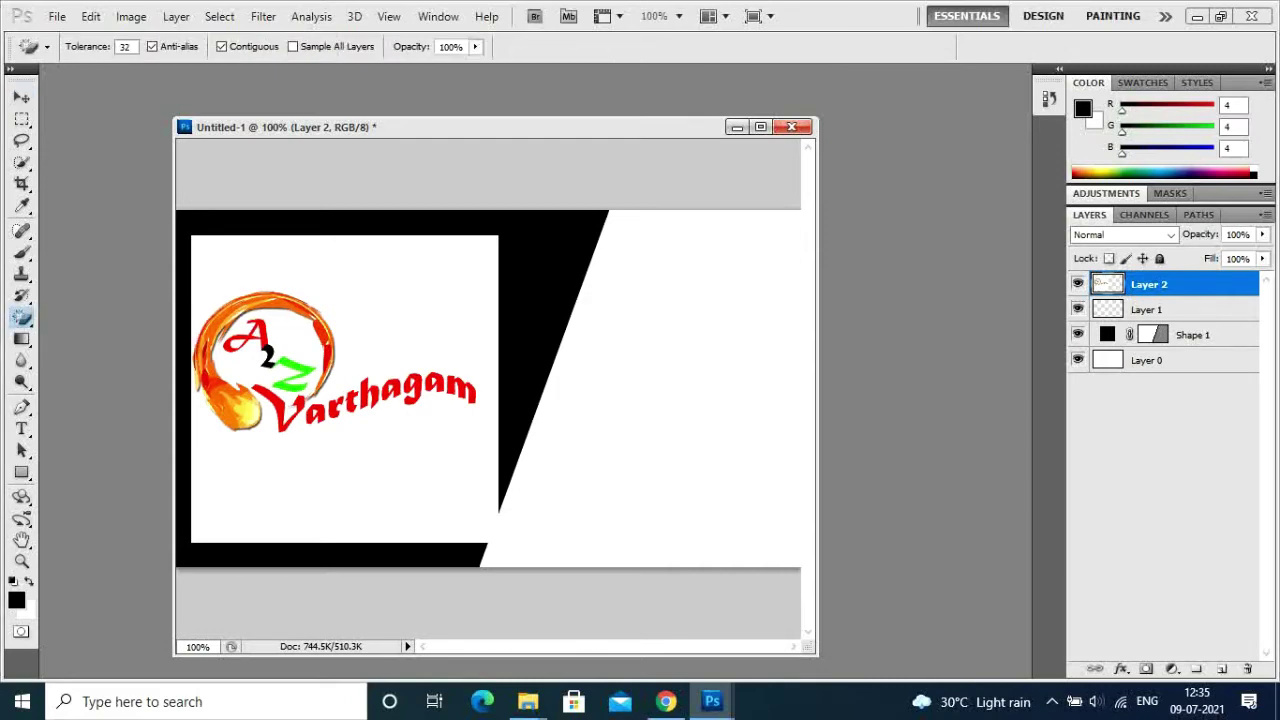
left_click(300, 480)
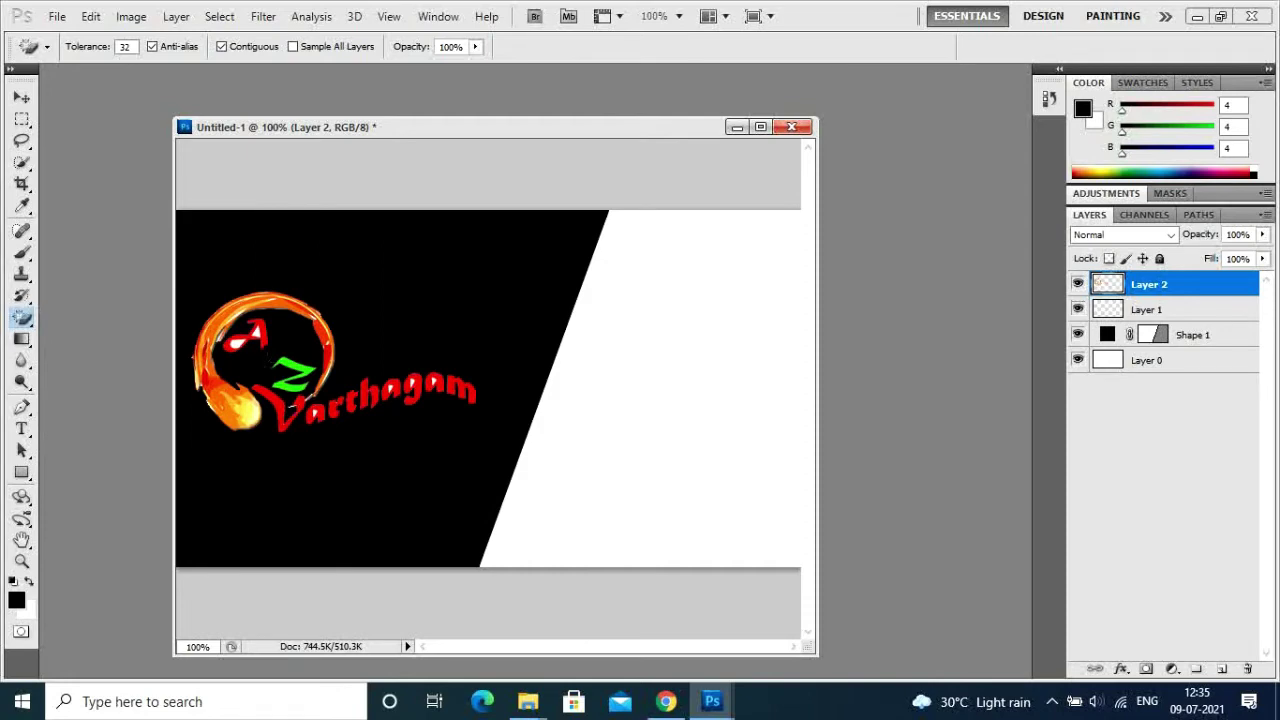
left_click(238, 345)
left_click(256, 331)
left_click(314, 412)
key("ctrl+z")
left_click(21, 97)
mouse_move(289, 402)
left_mouse_down()
mouse_move(309, 402)
mouse_move(306, 390)
left_mouse_up()
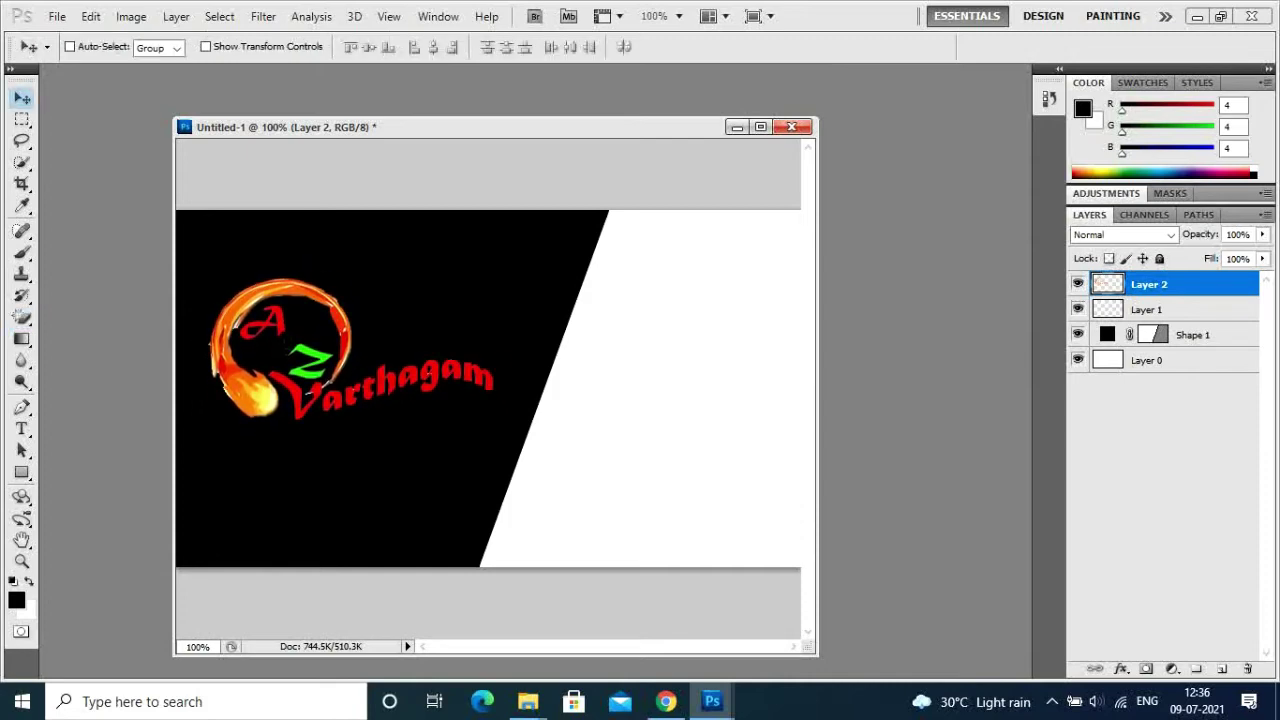
Add a thin white Stroke effect to the logo layer (Layer 2) via Blending Options
right_click(1150, 284)
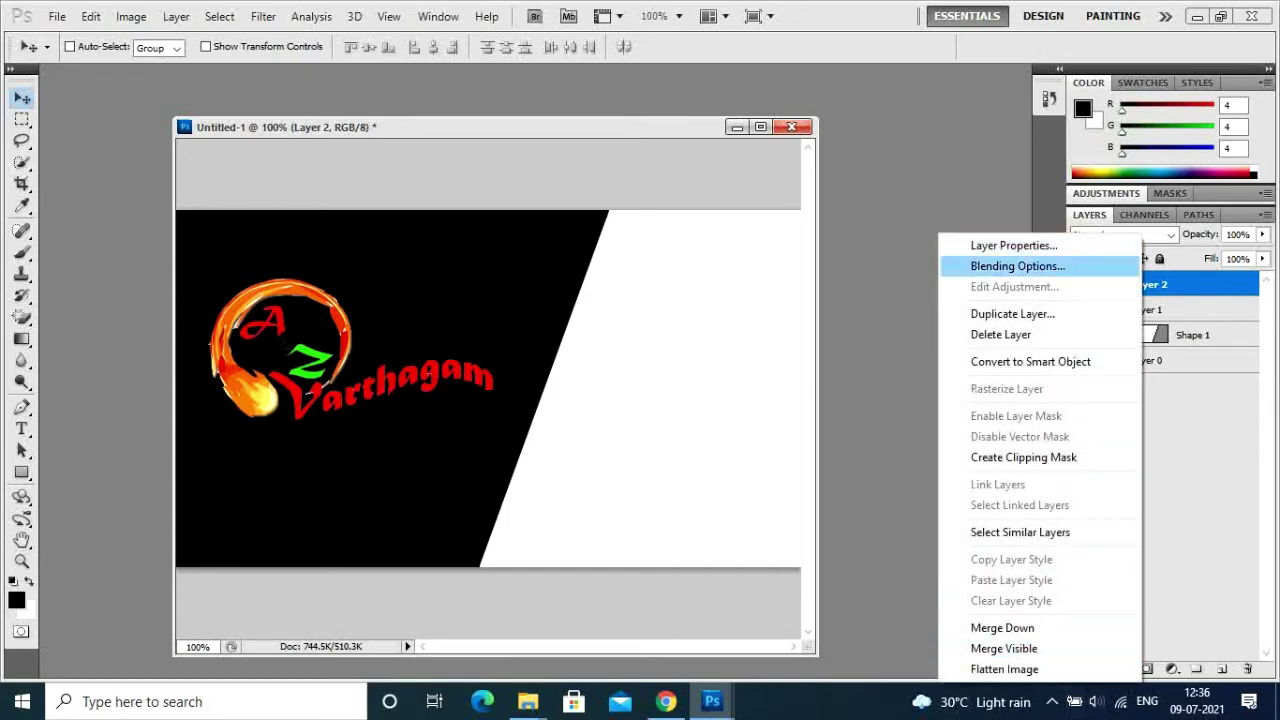
left_click(1017, 266)
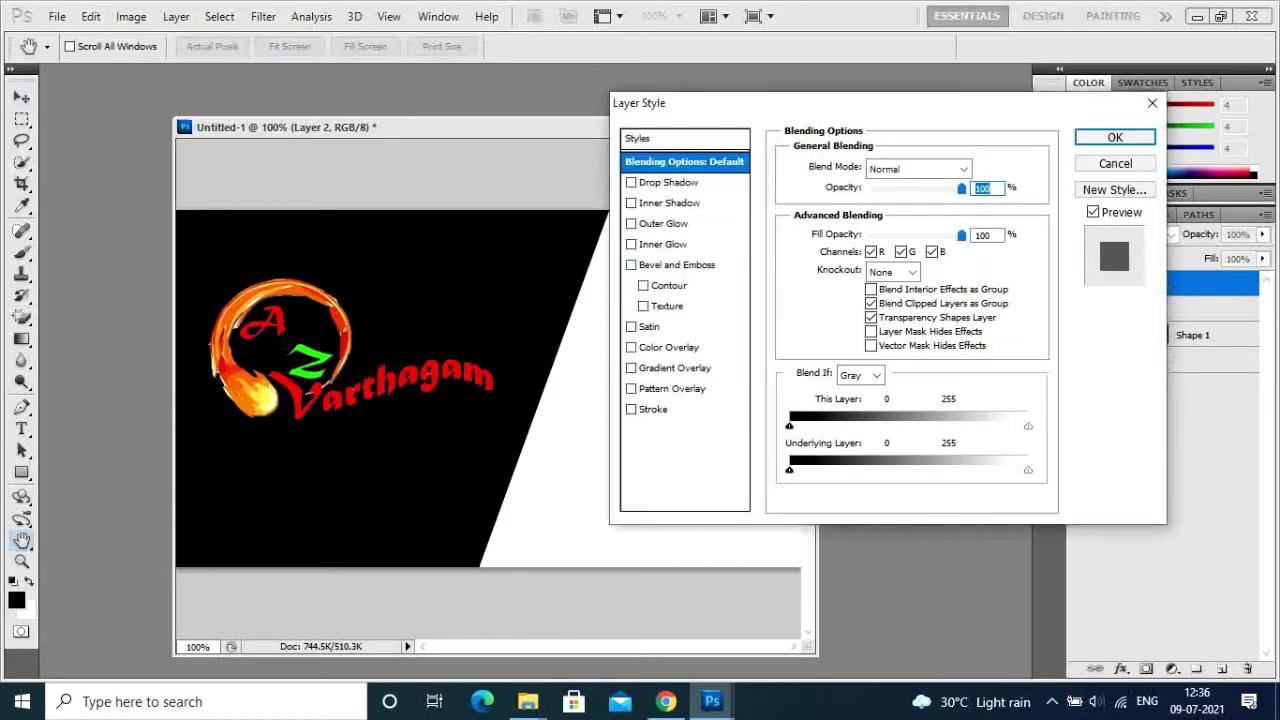
left_click(653, 409)
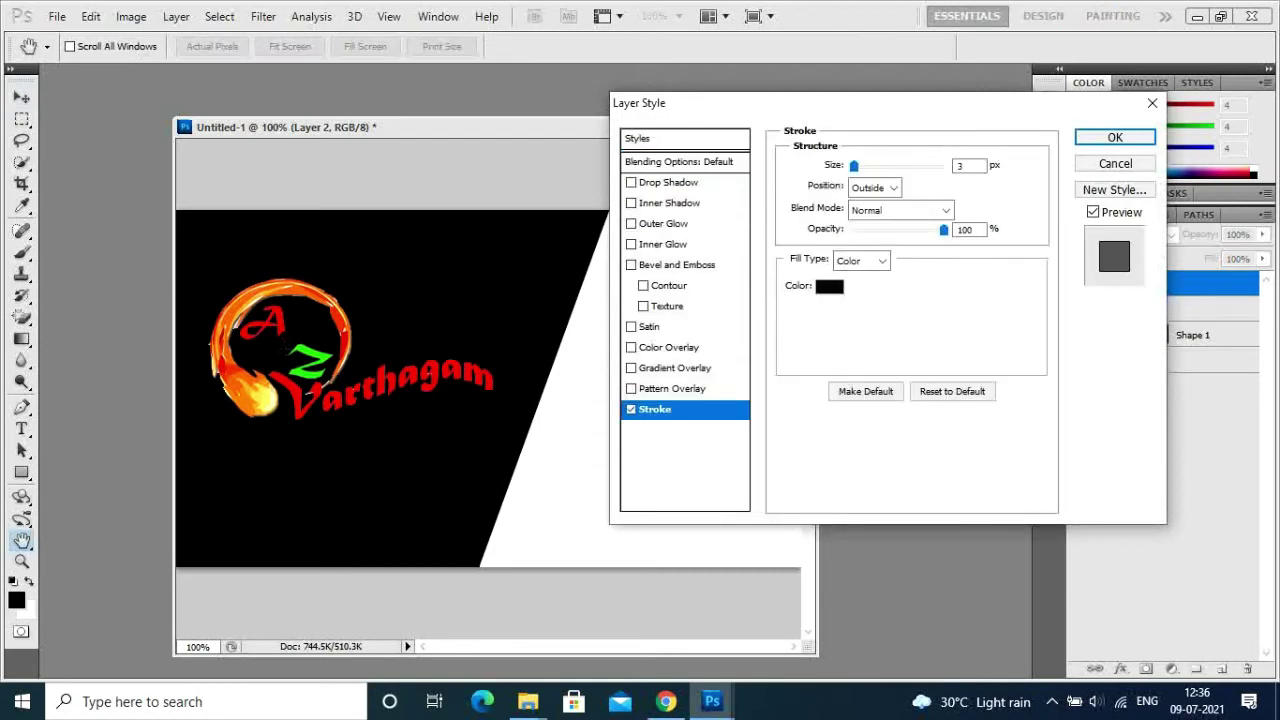
left_click(830, 366)
left_click_drag(414, 177, 399, 166)
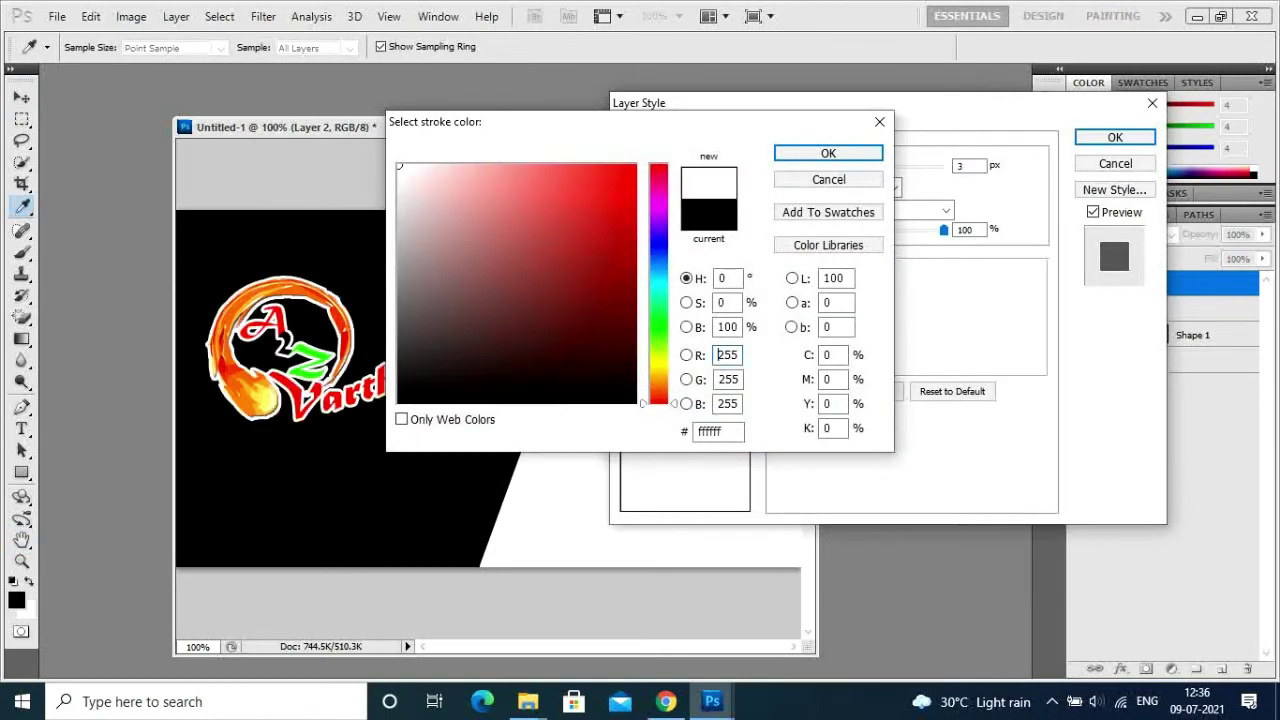
left_click(828, 153)
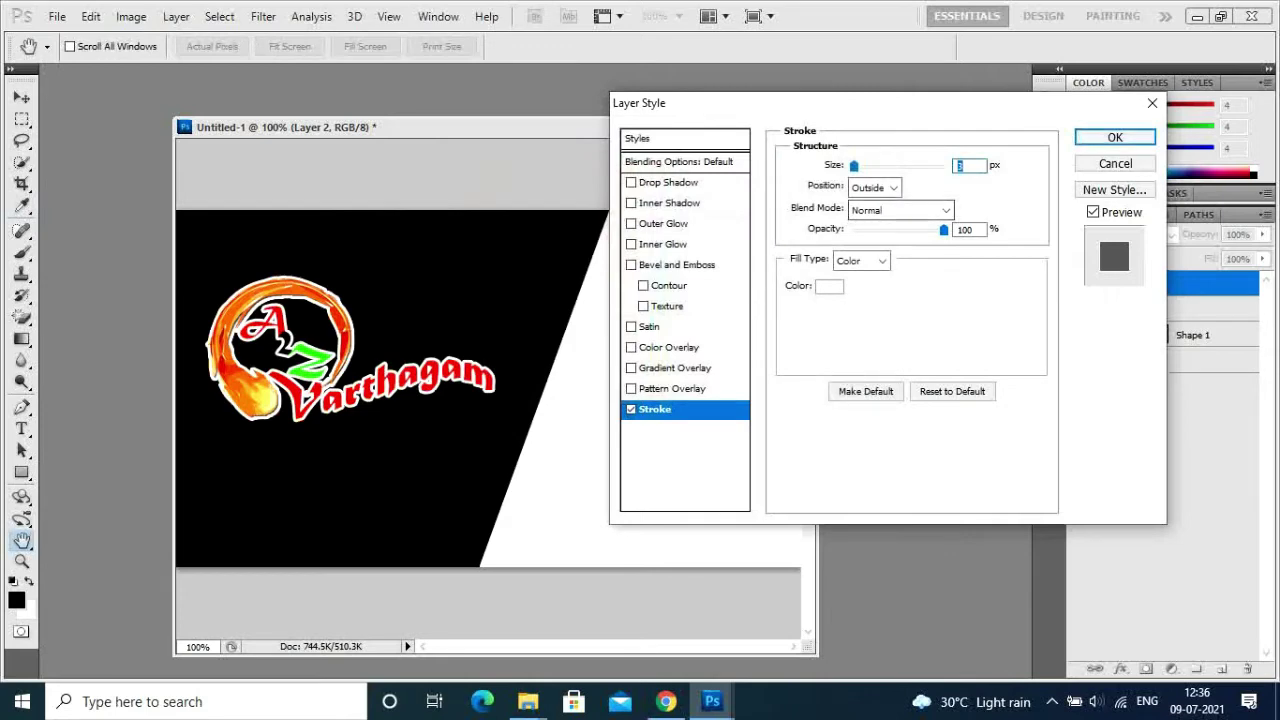
left_click_drag(853, 166, 855, 166)
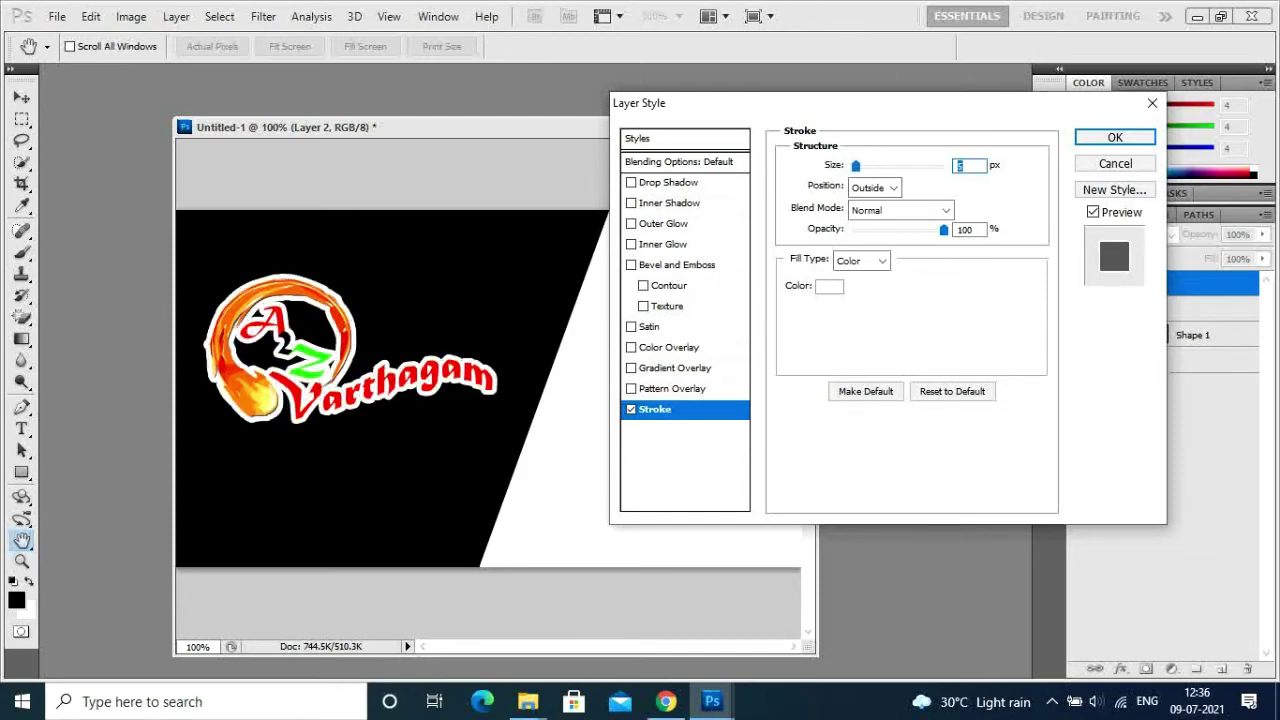
left_click(1114, 137)
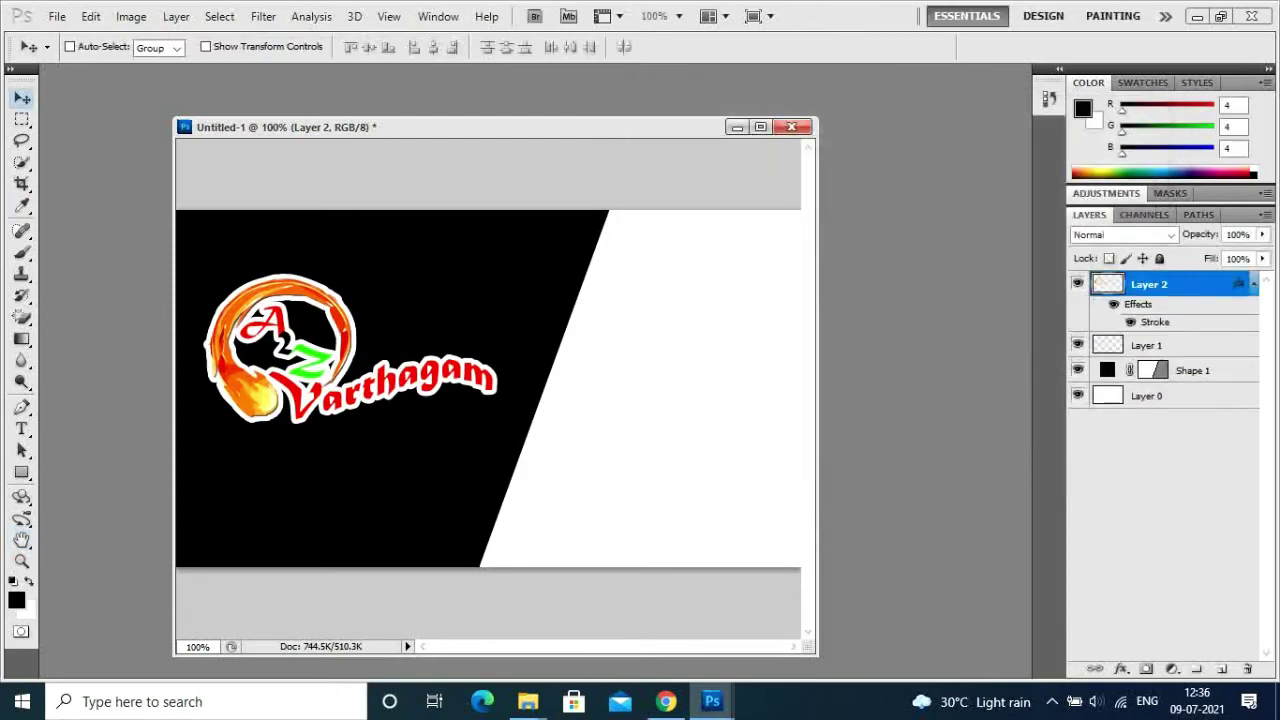
Nudge the outlined logo a few pixels into its final position
key("Down")
key("Down")
key("Down")
key("Down")
key("Down")
key("Down")
key("Right")
key("Right")
key("Right")
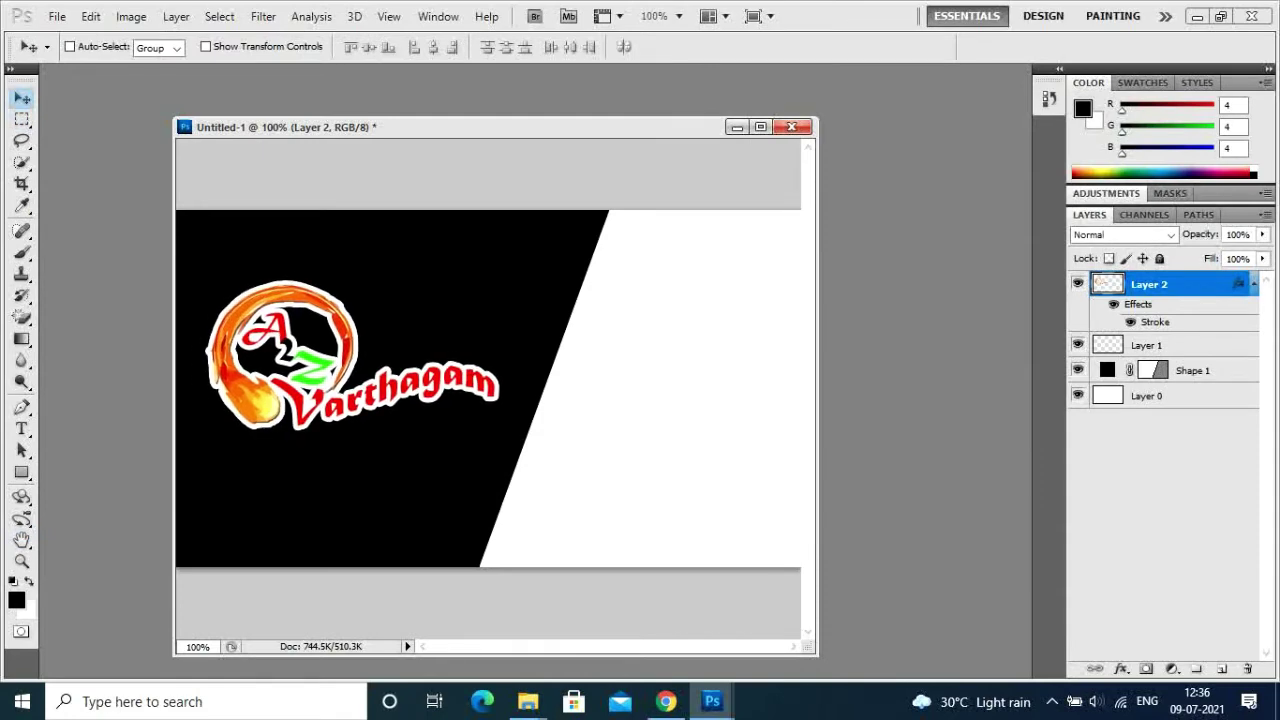
key("Up")
key("Up")
key("Up")
key("Up")
key("Up")
key("Up")
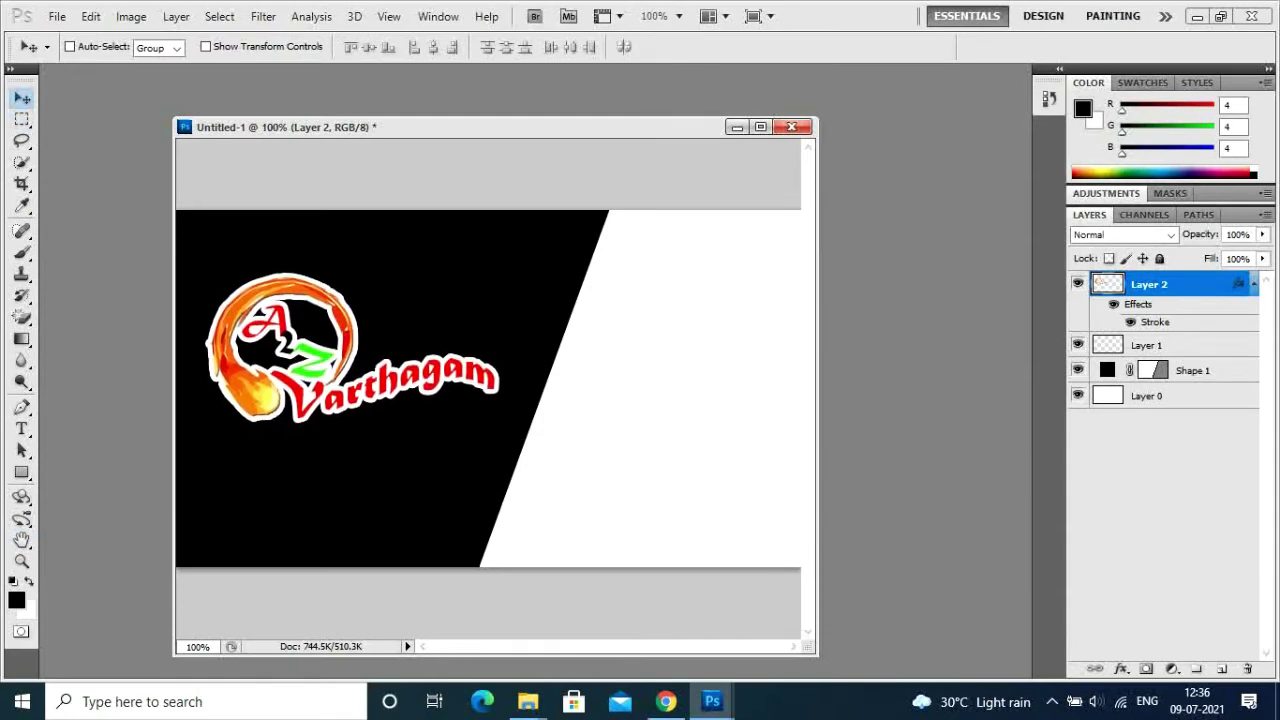
key("Up")
key("Up")
key("Up")
key("Up")
key("Up")
key("Up")
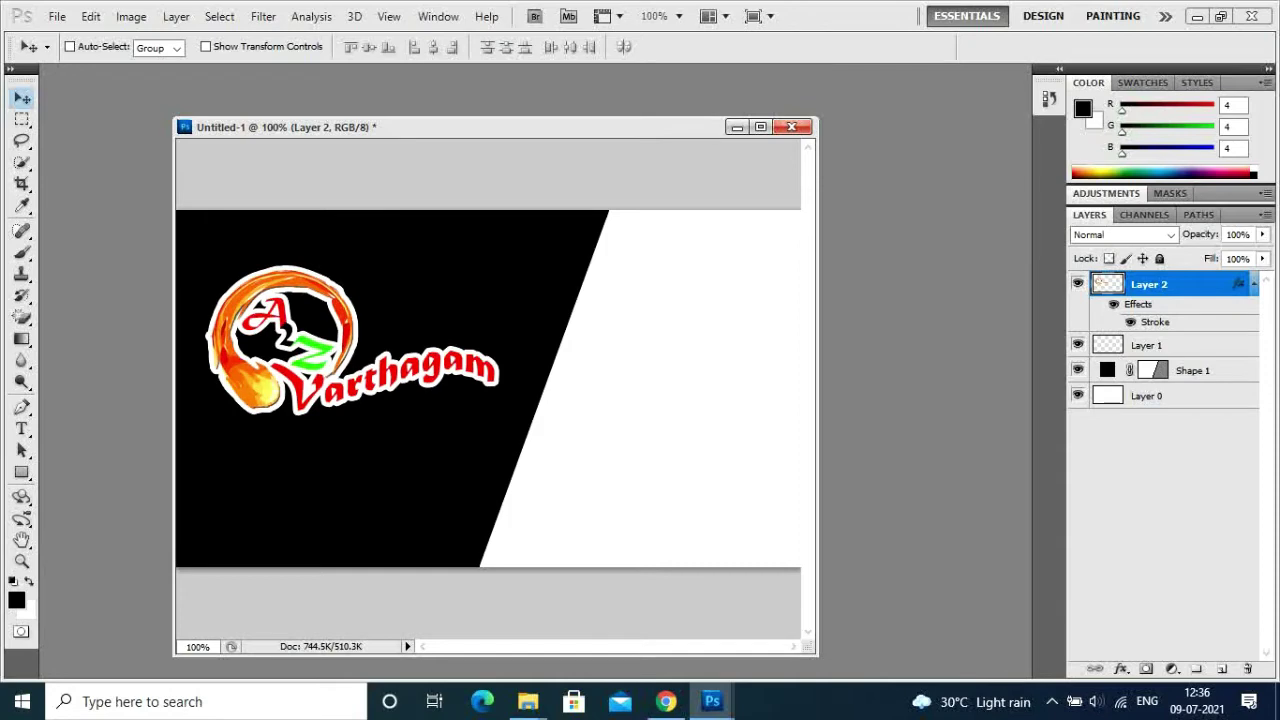
Type the white tagline 'All in one place - atoz' under the logo and center it
key("t")
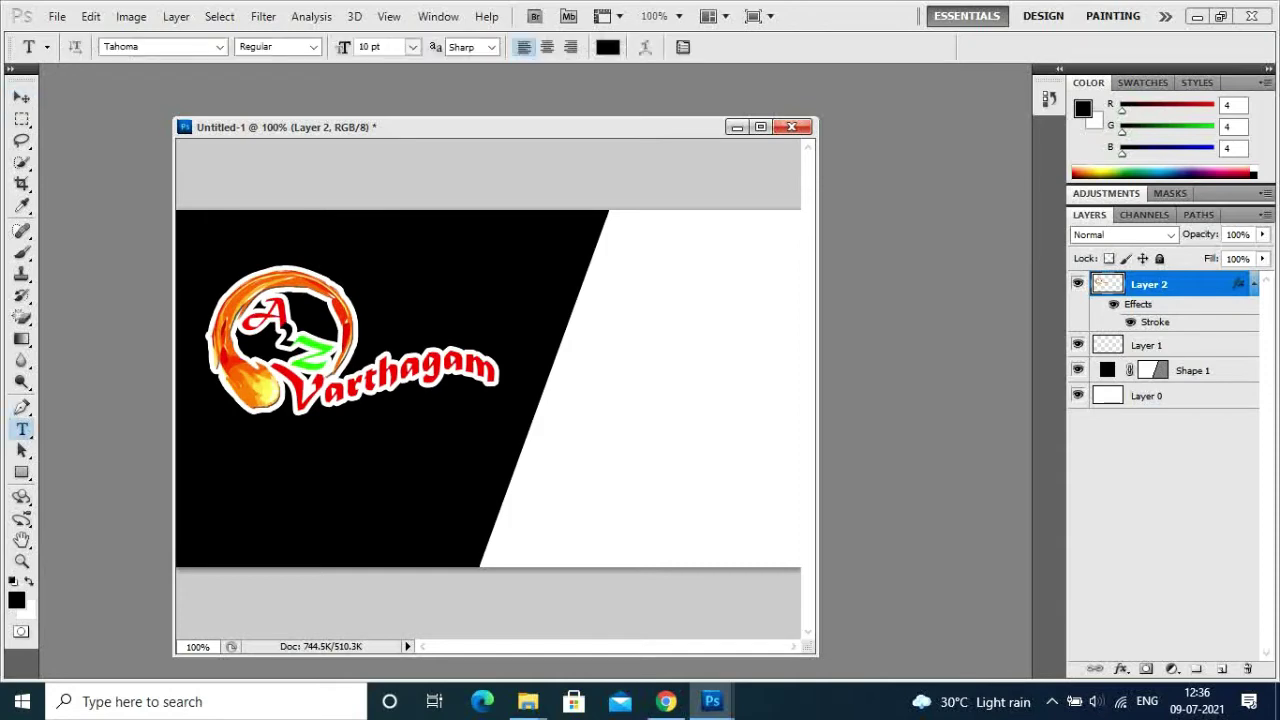
left_click(231, 440)
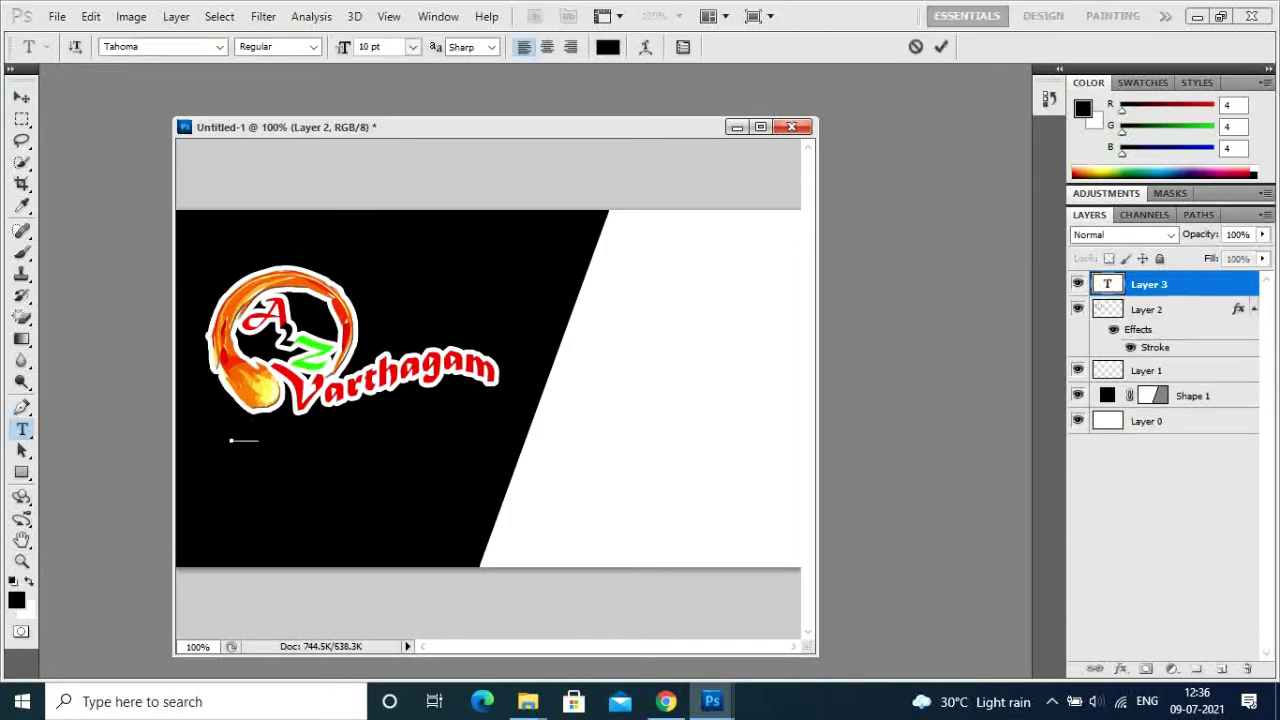
type("A")
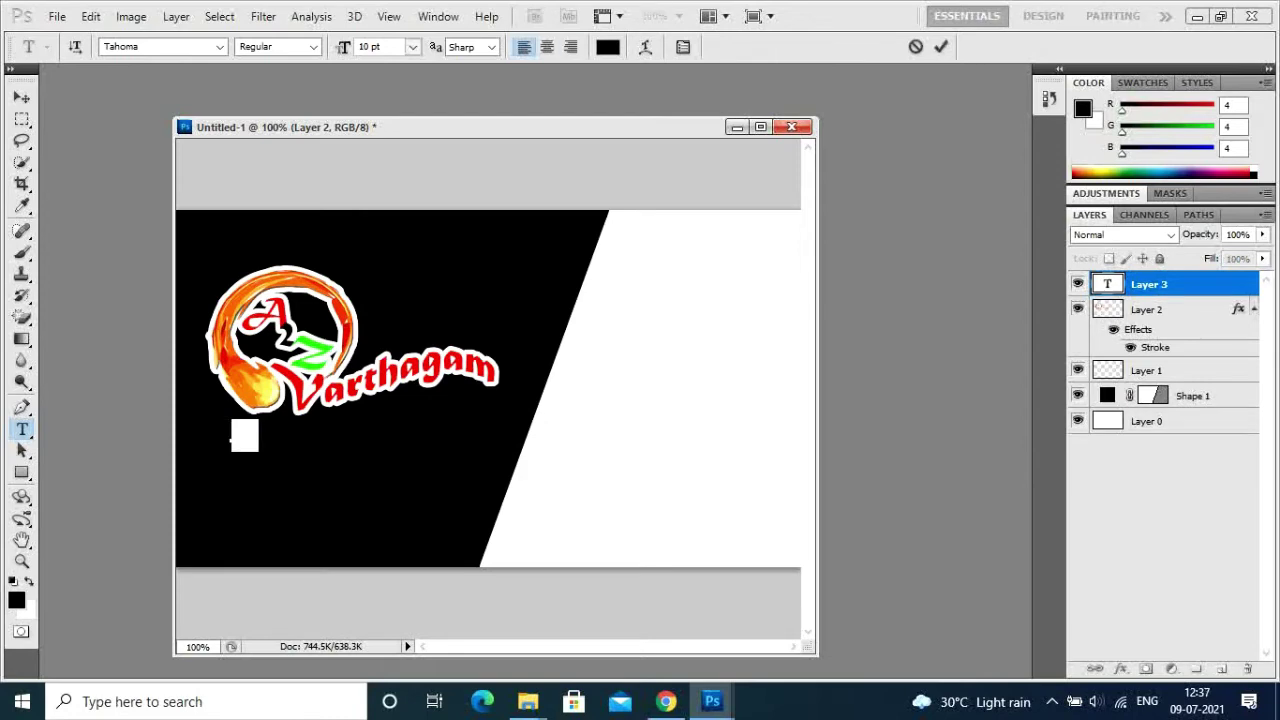
left_click(607, 46)
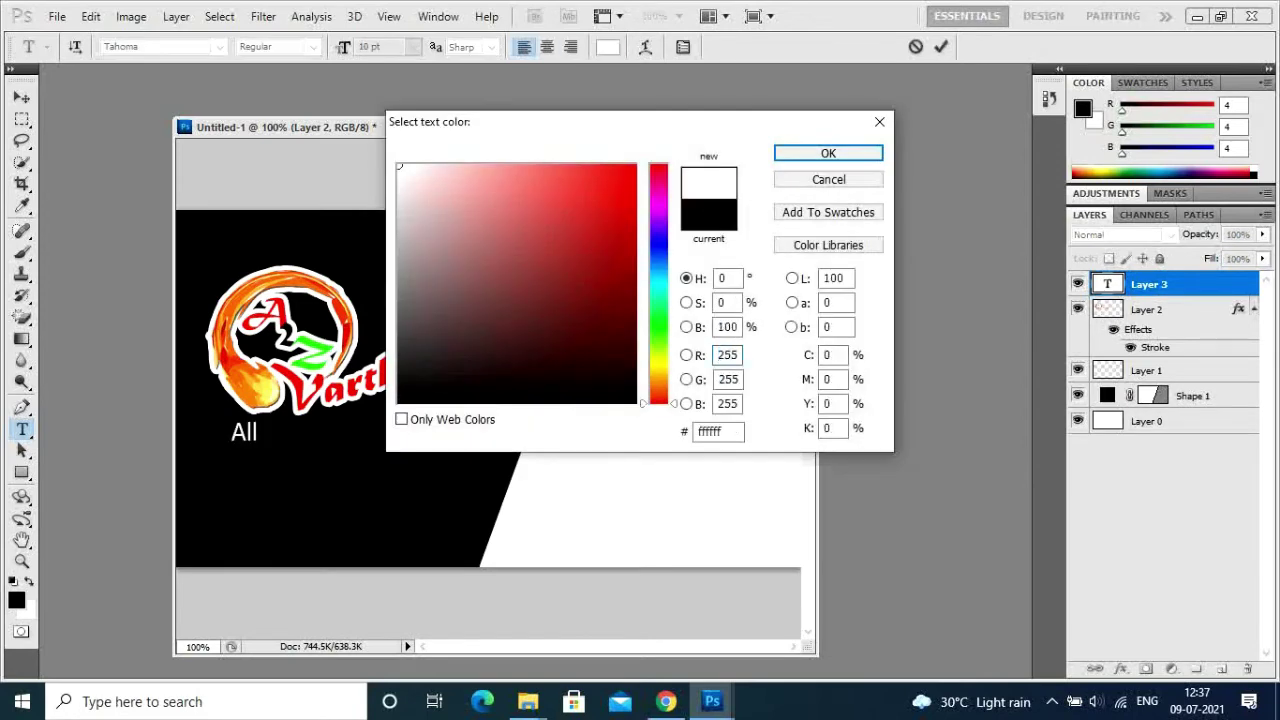
left_click(828, 153)
key("Right")
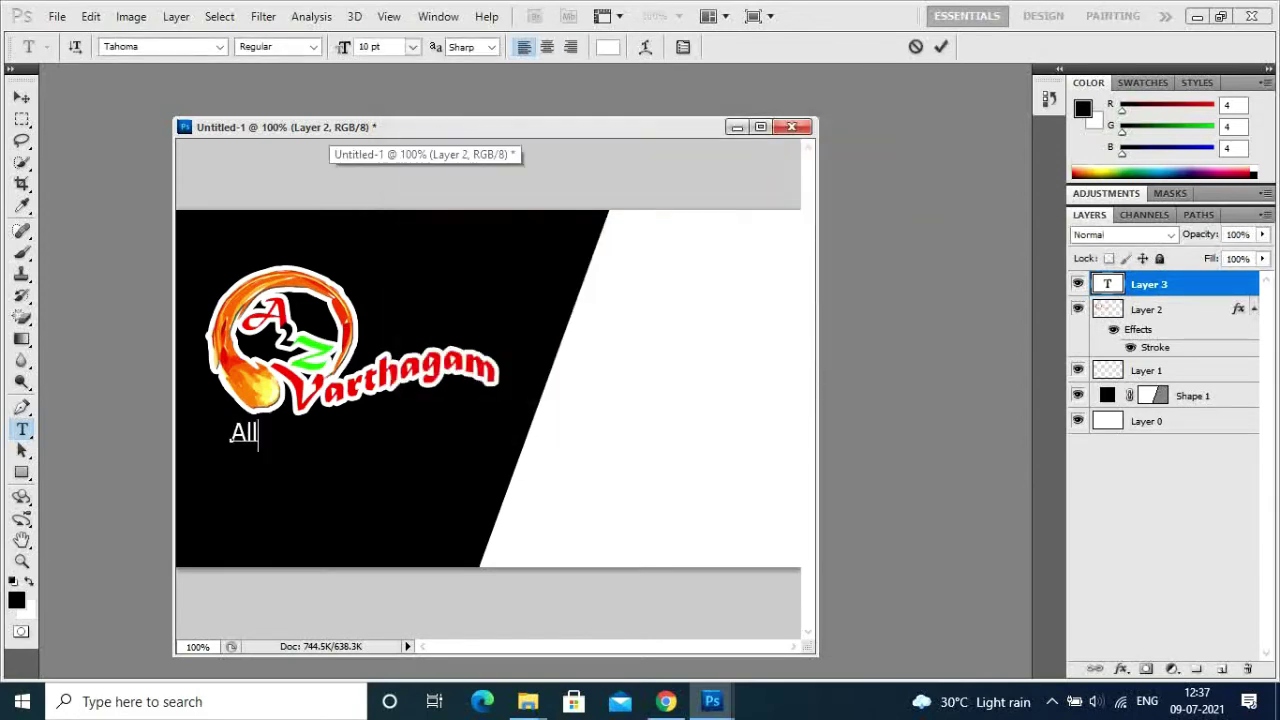
type("in on")
type("e place")
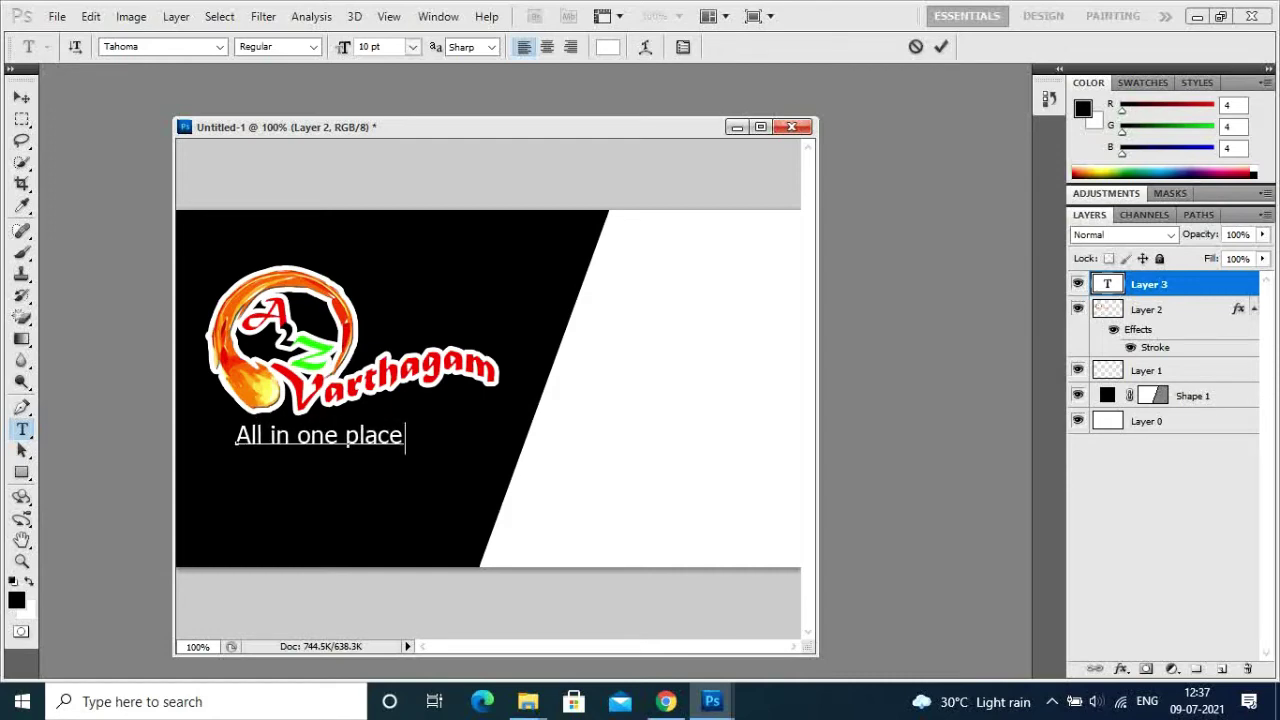
left_click_drag(300, 432, 316, 433)
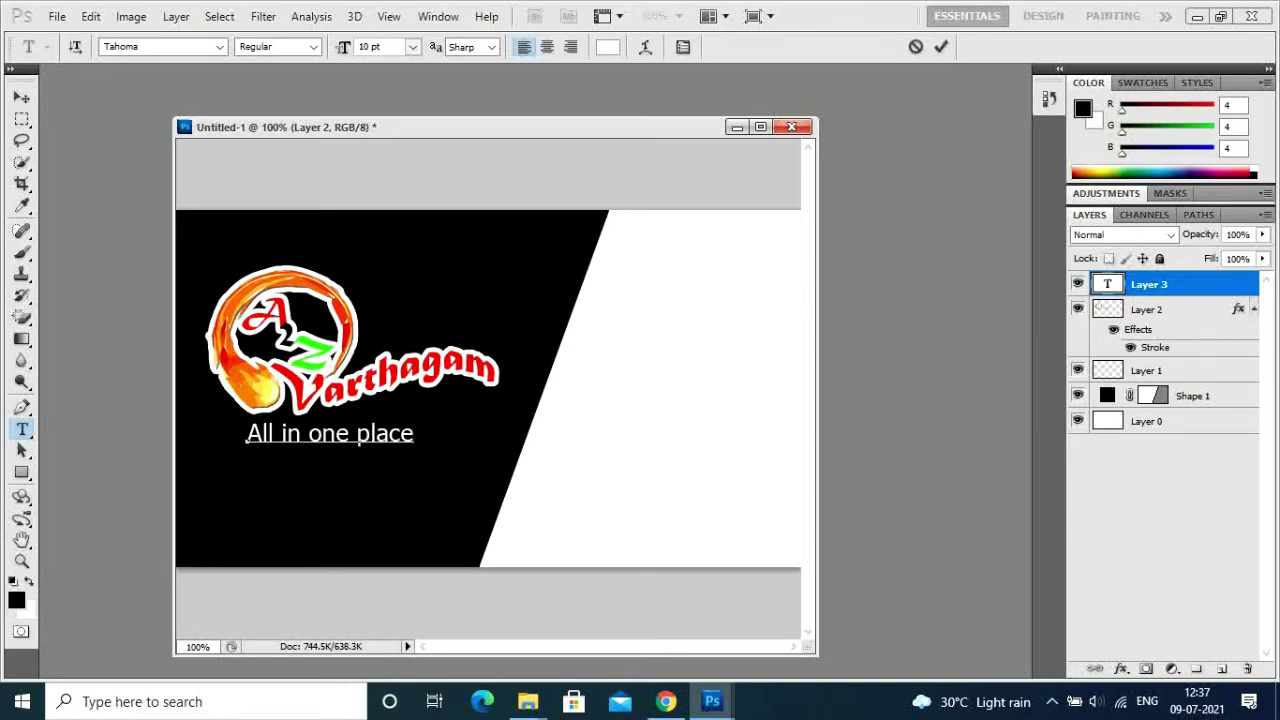
type("- ")
type("atoz")
left_click_drag(360, 434, 349, 435)
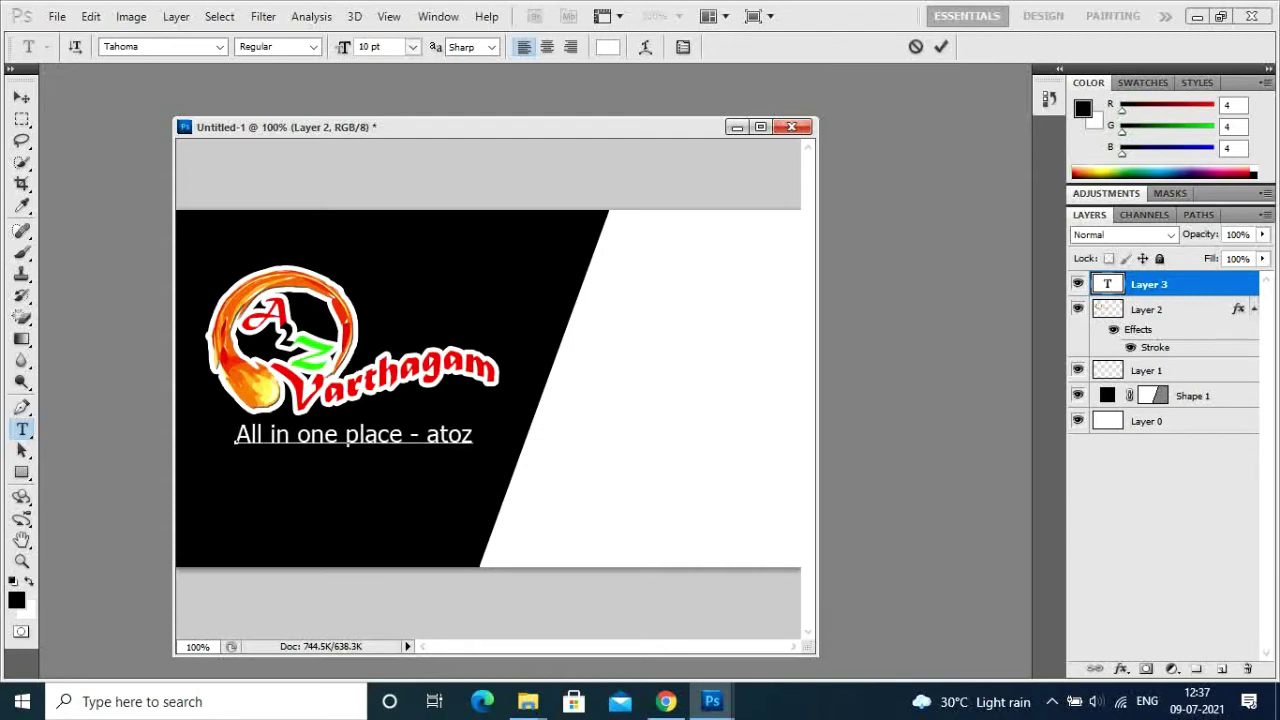
left_click(941, 46)
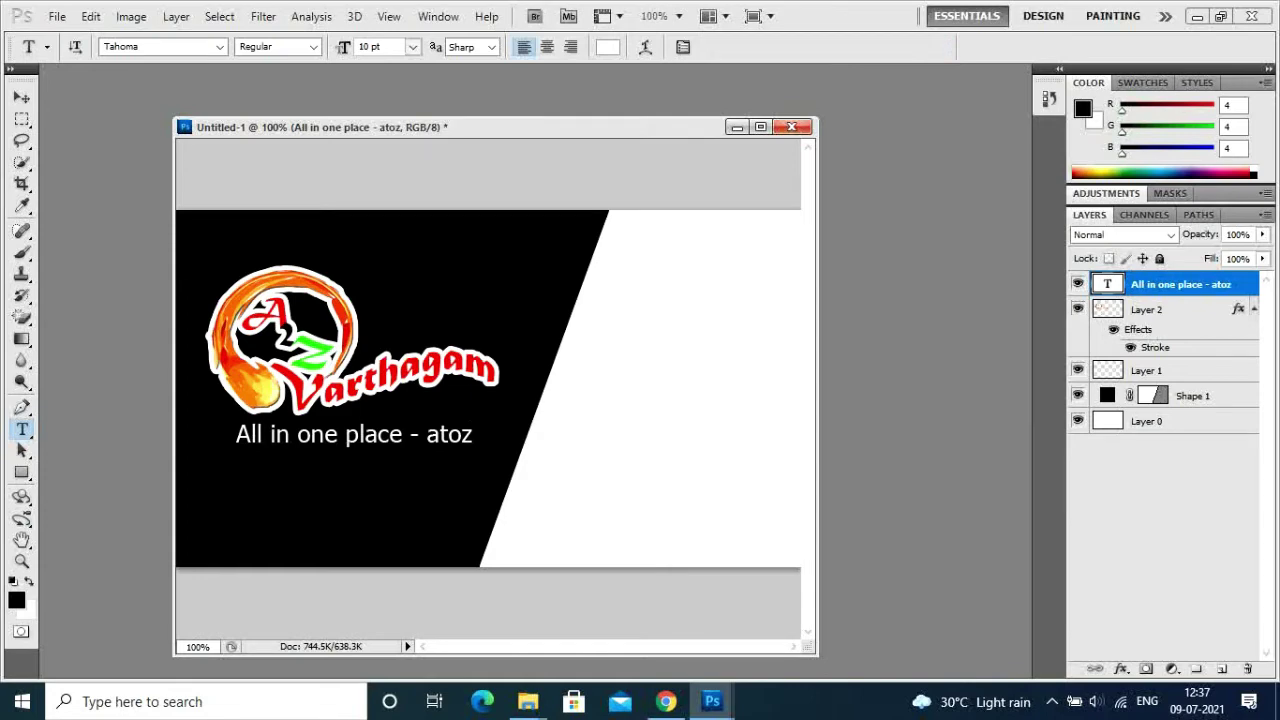
left_click(238, 474)
type("We")
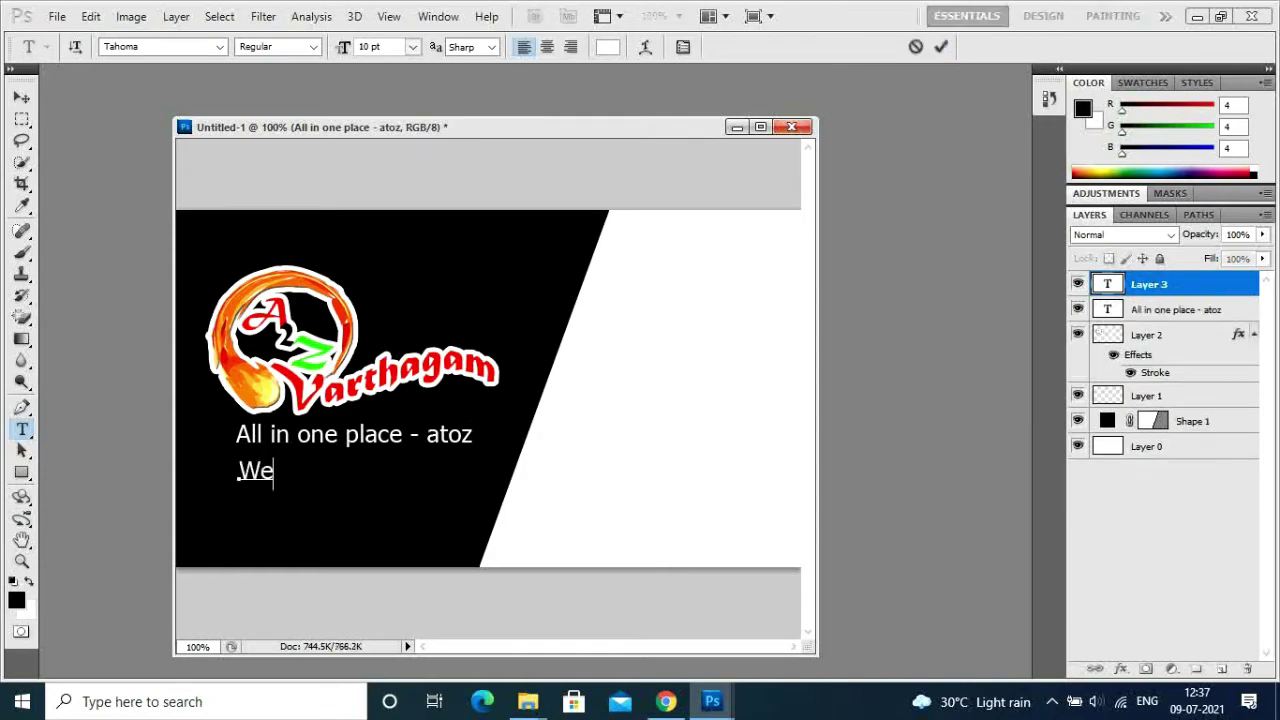
type("bsite:")
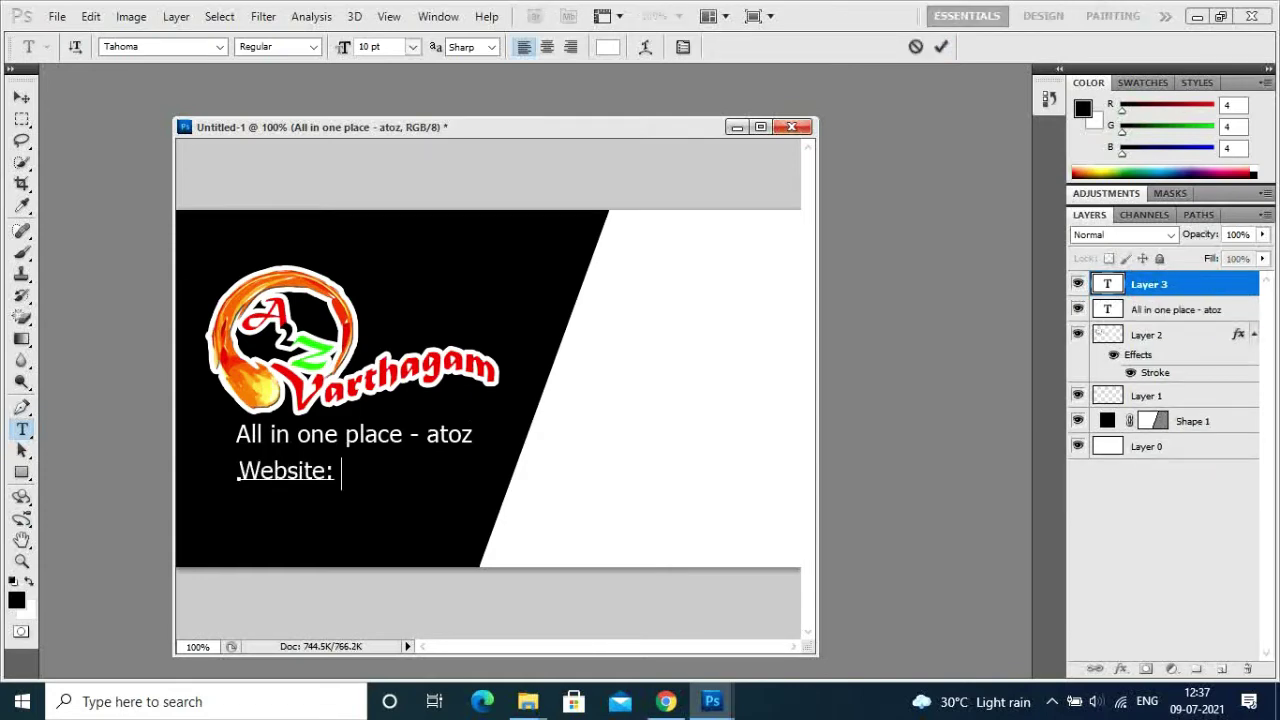
type("www.")
type("a2")
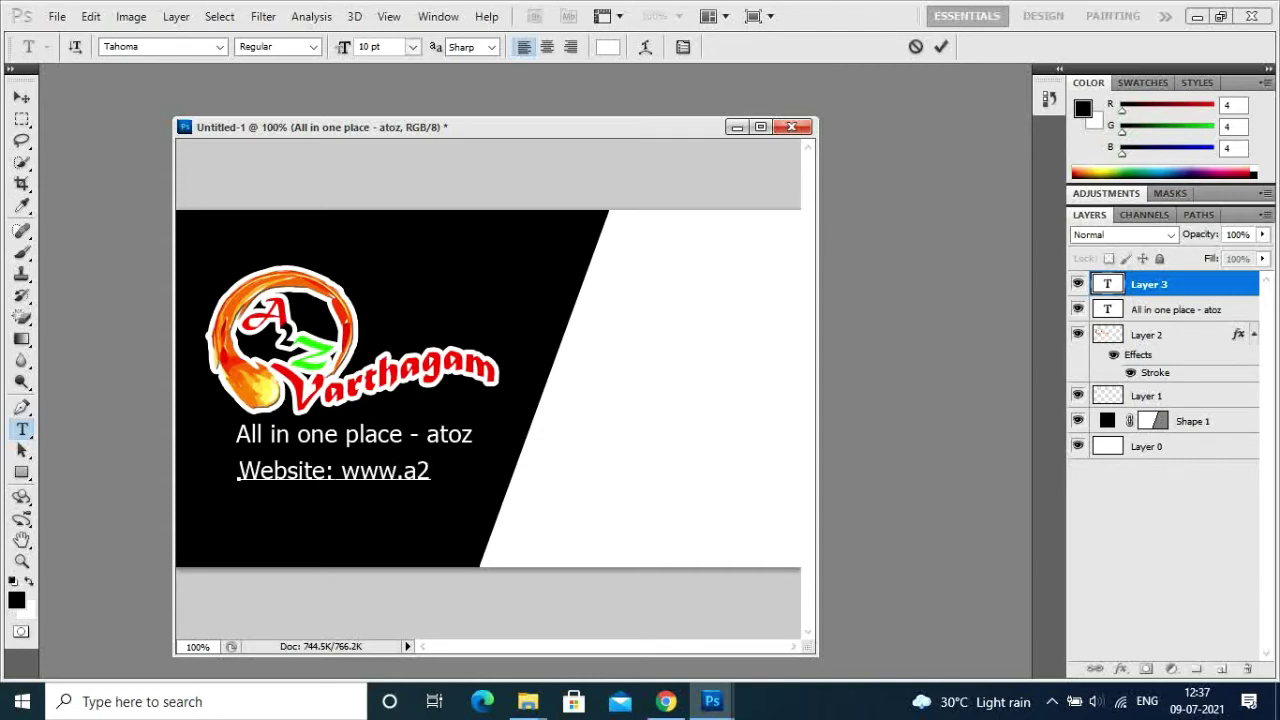
type("zvartha")
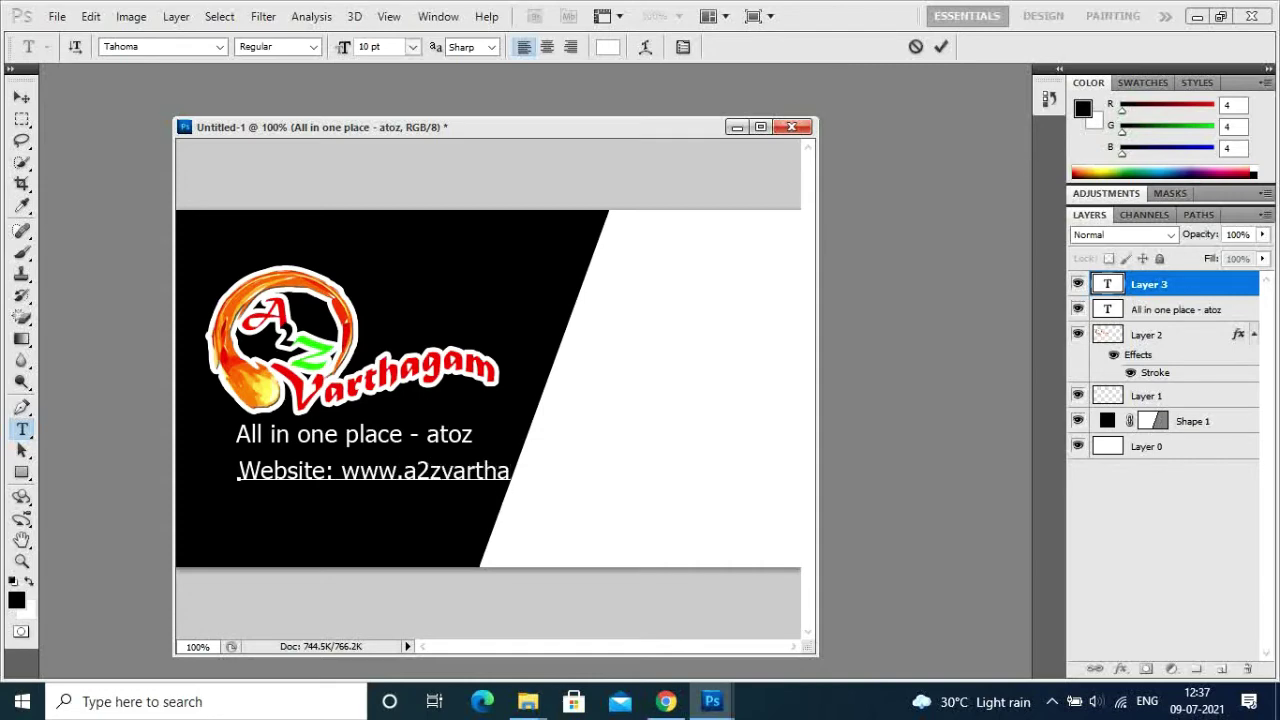
type("gam.com")
key("ctrl+a")
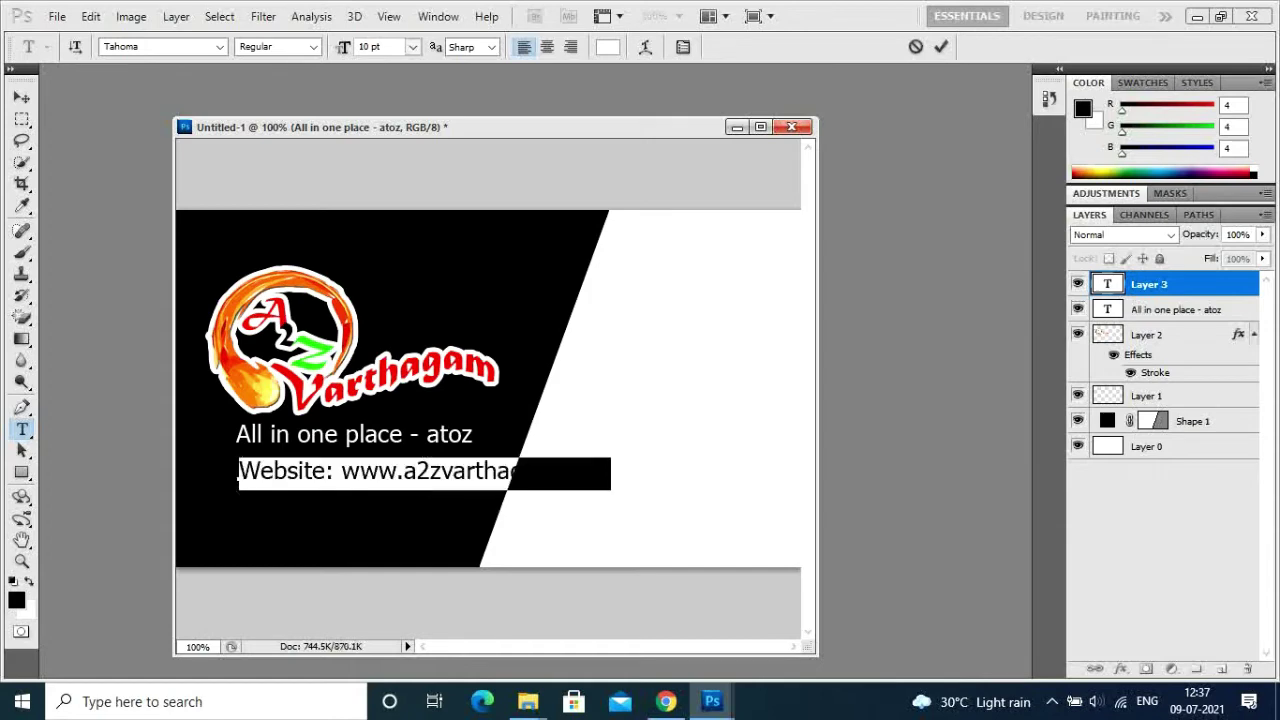
left_click_drag(400, 472, 346, 475)
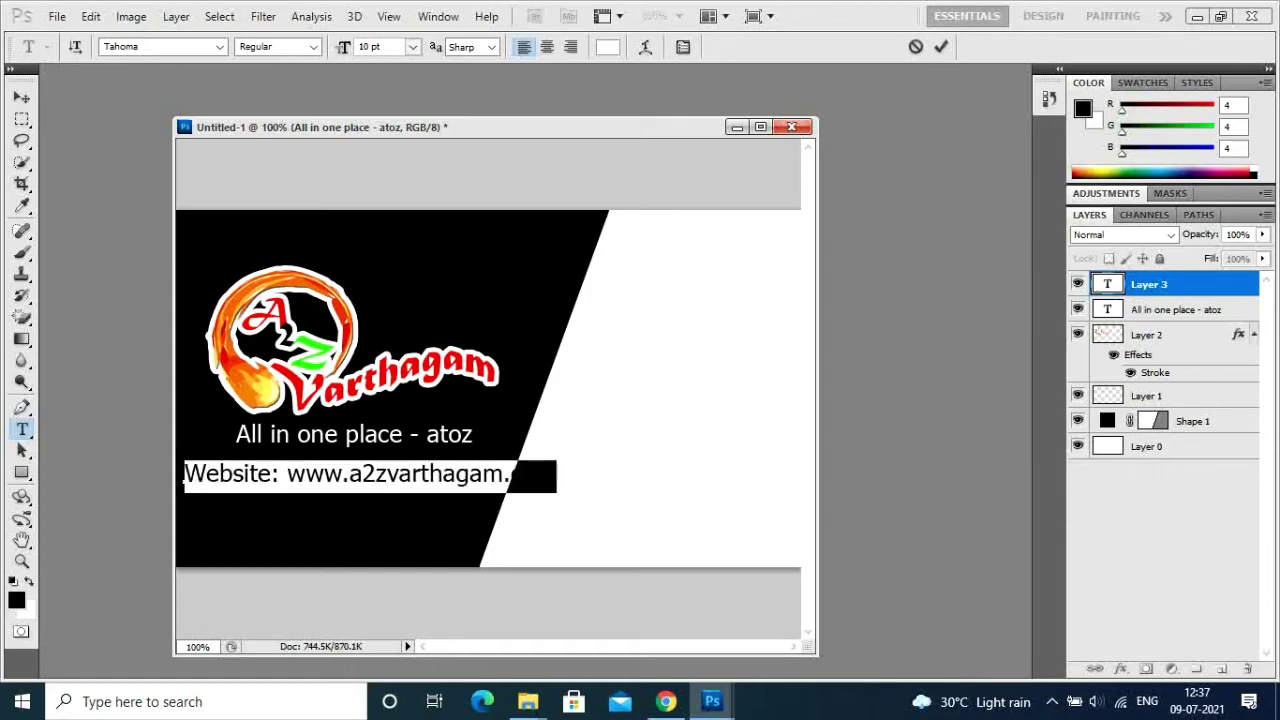
left_click(412, 47)
left_click(372, 134)
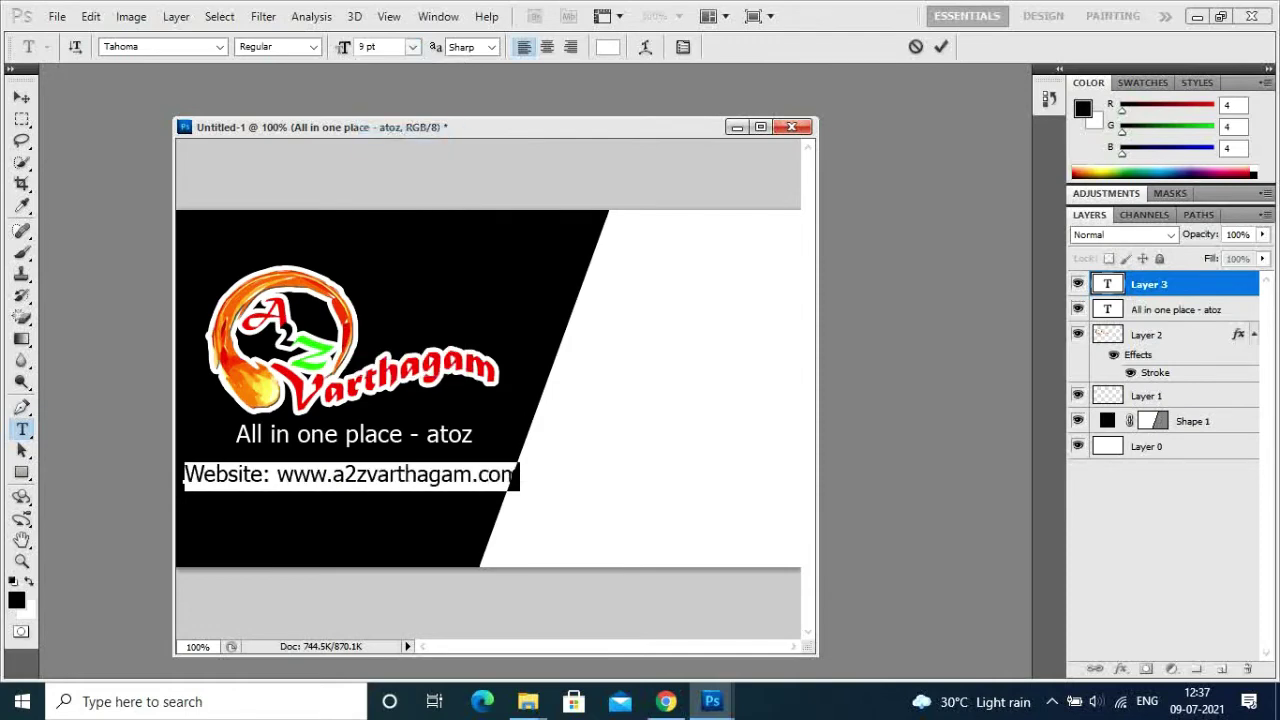
left_click(412, 47)
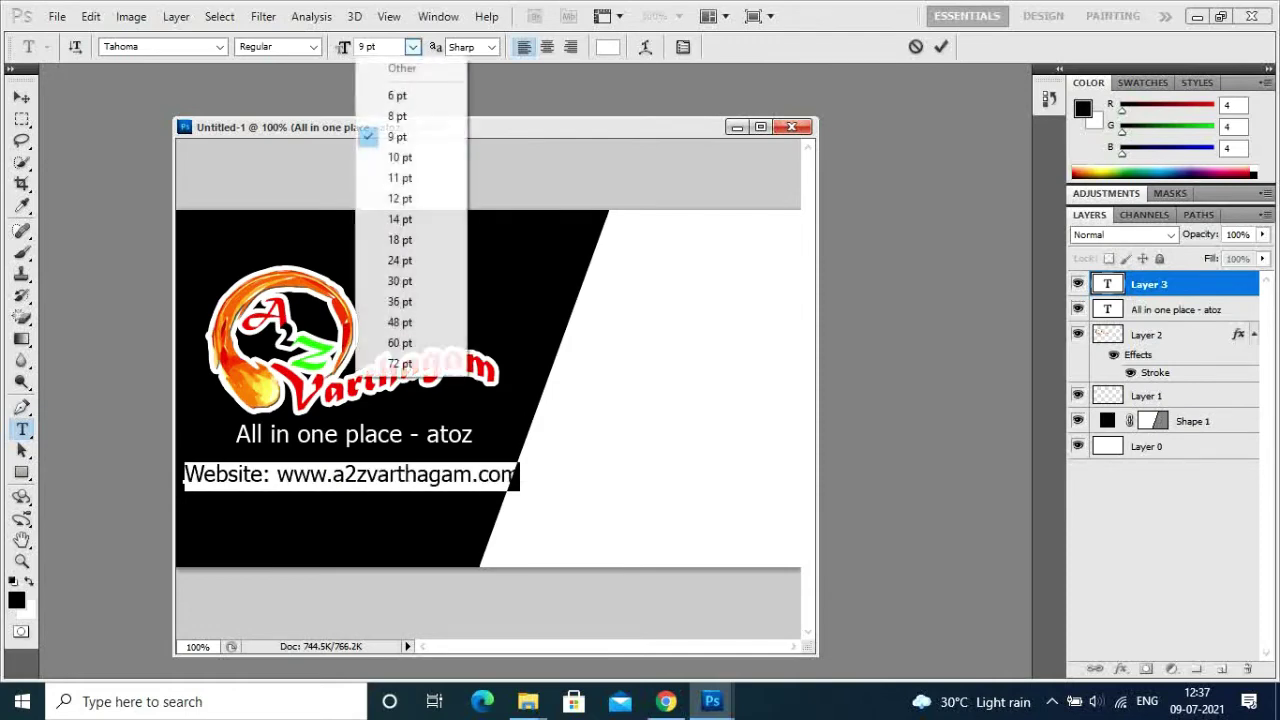
left_click(372, 117)
left_click_drag(400, 475, 409, 466)
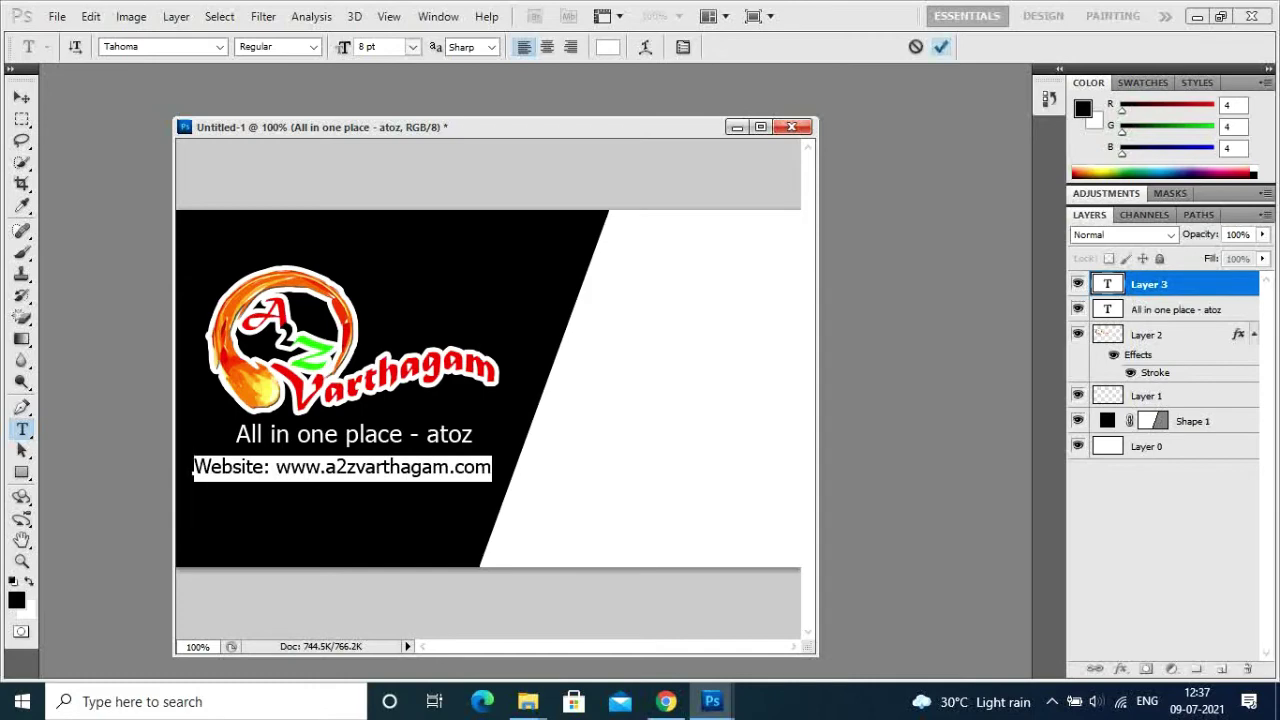
left_click(941, 46)
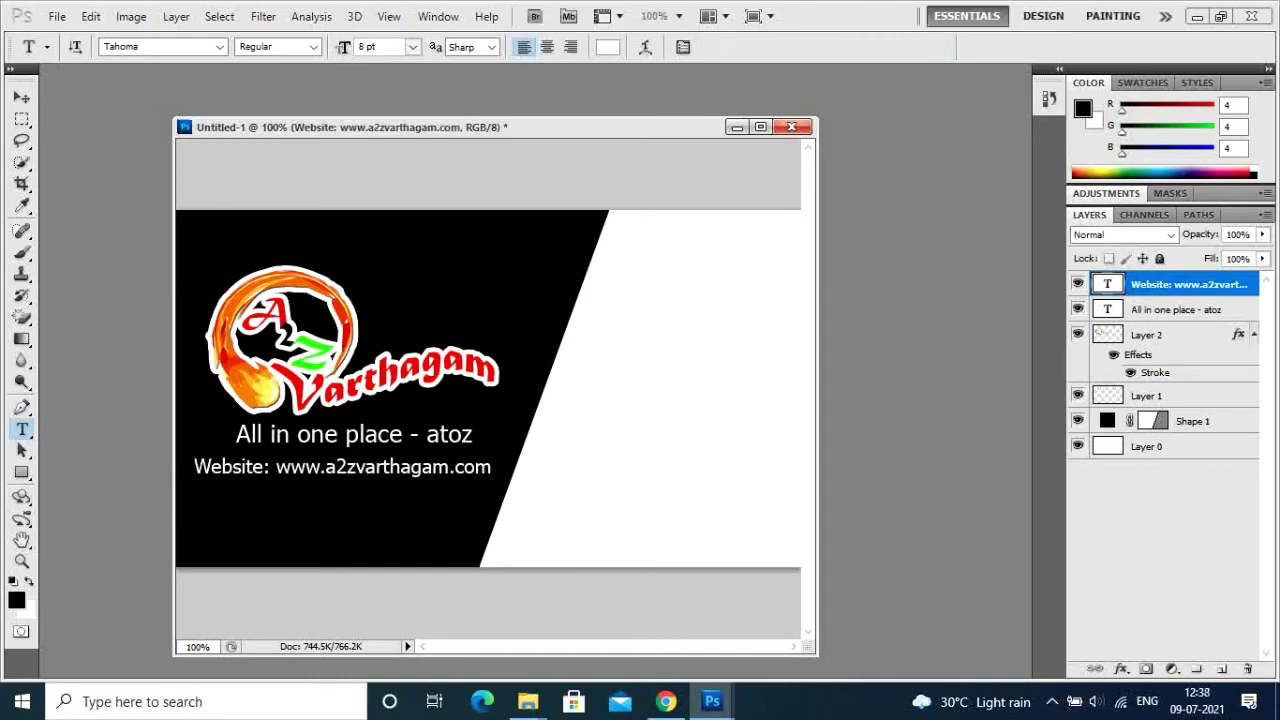
Set black as the colour and place a 'Mobile:' label on the white area
left_click(16, 599)
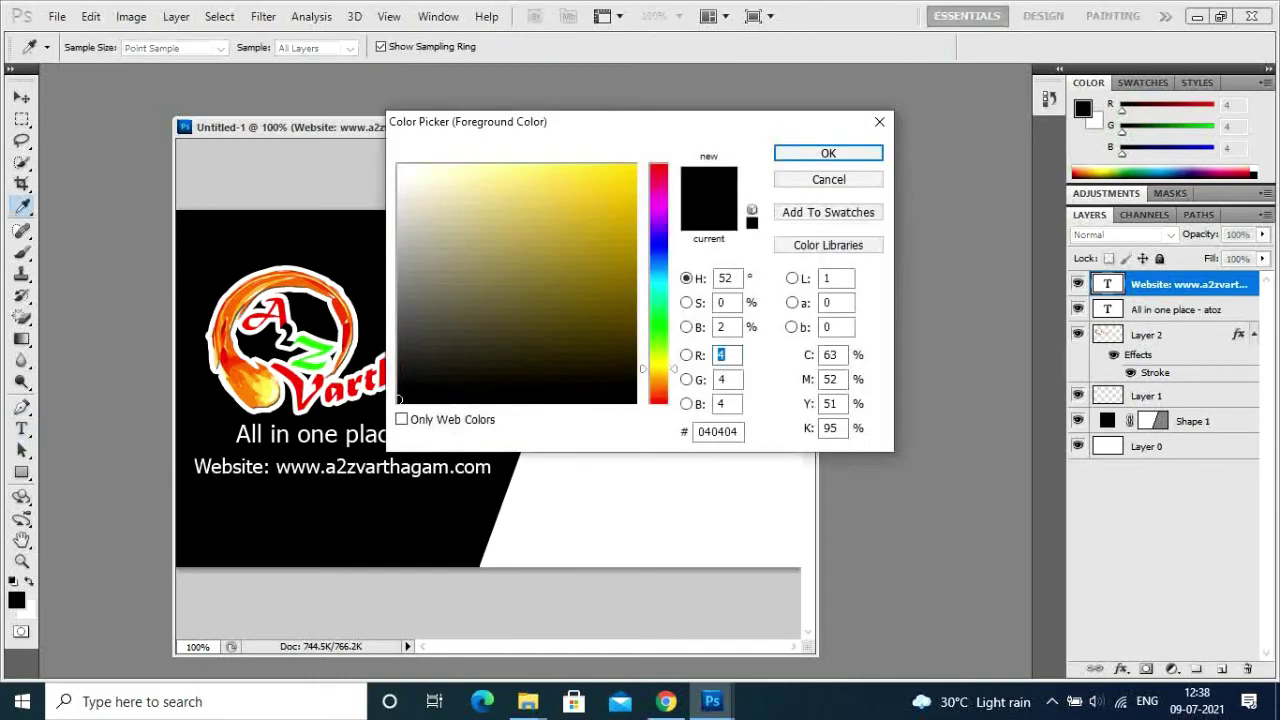
left_click_drag(420, 380, 397, 403)
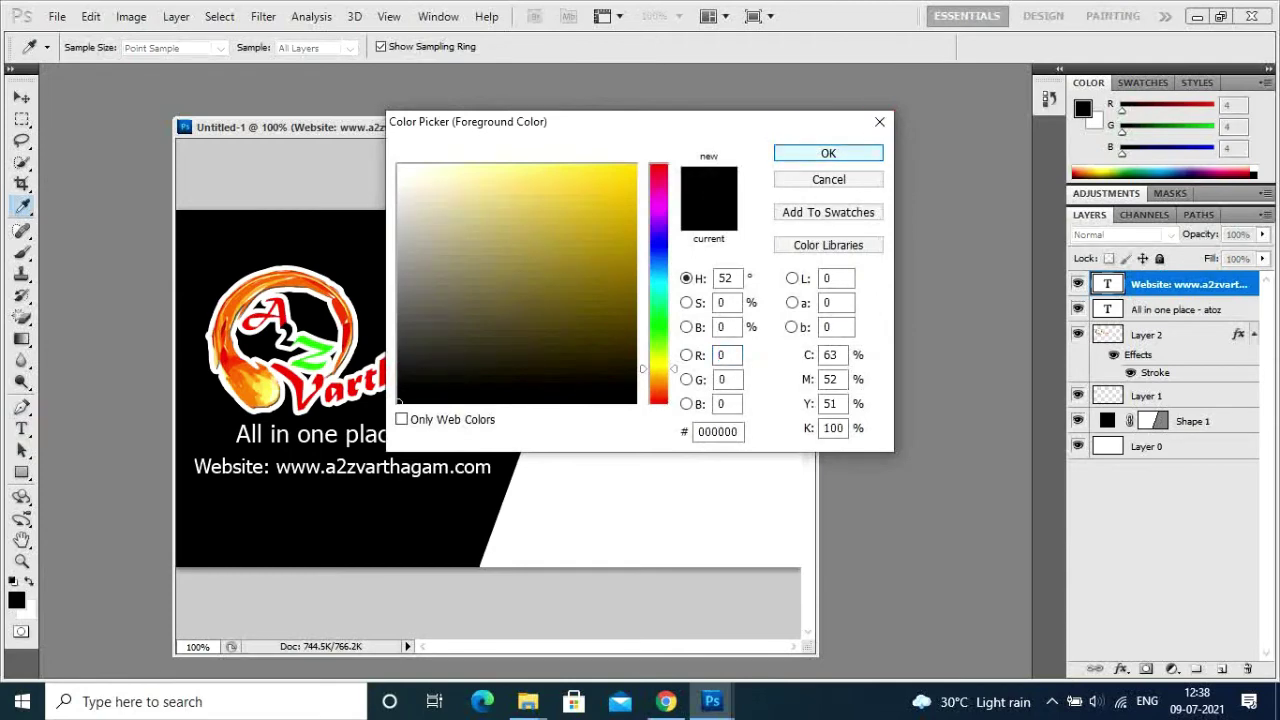
left_click(828, 153)
left_click_drag(632, 247, 698, 257)
left_click(607, 47)
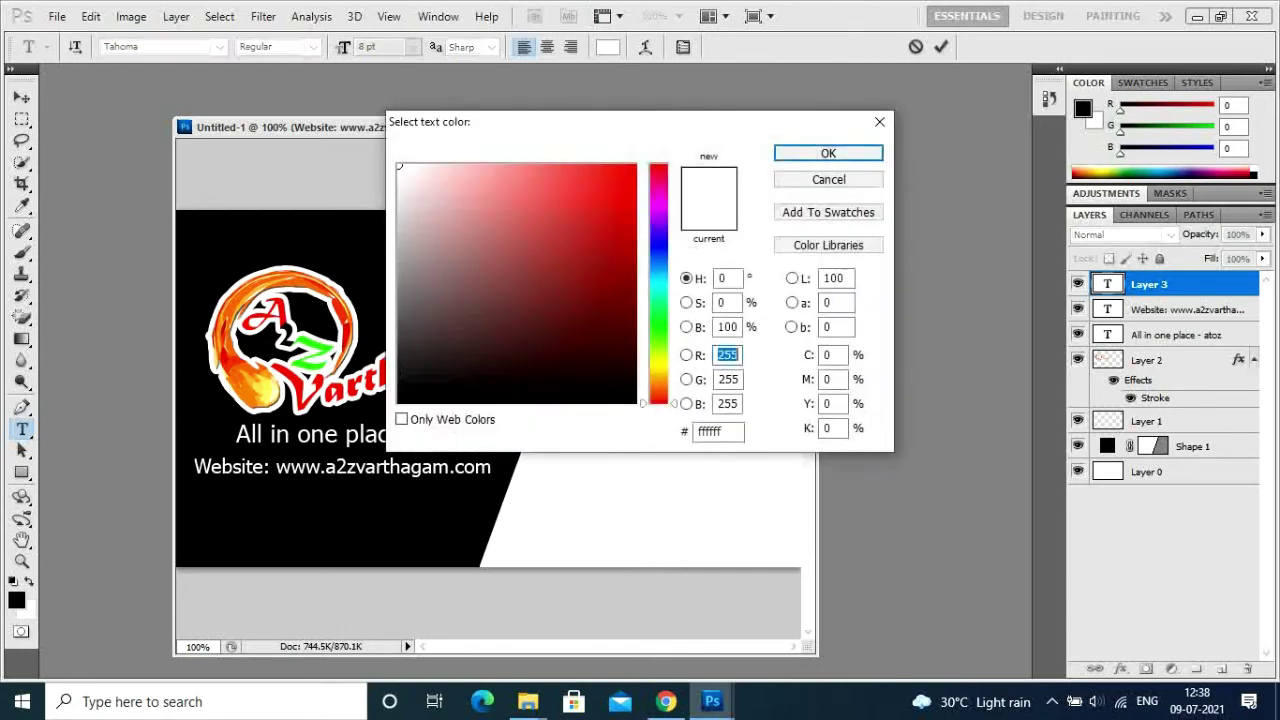
left_click_drag(443, 251, 397, 403)
left_click(828, 153)
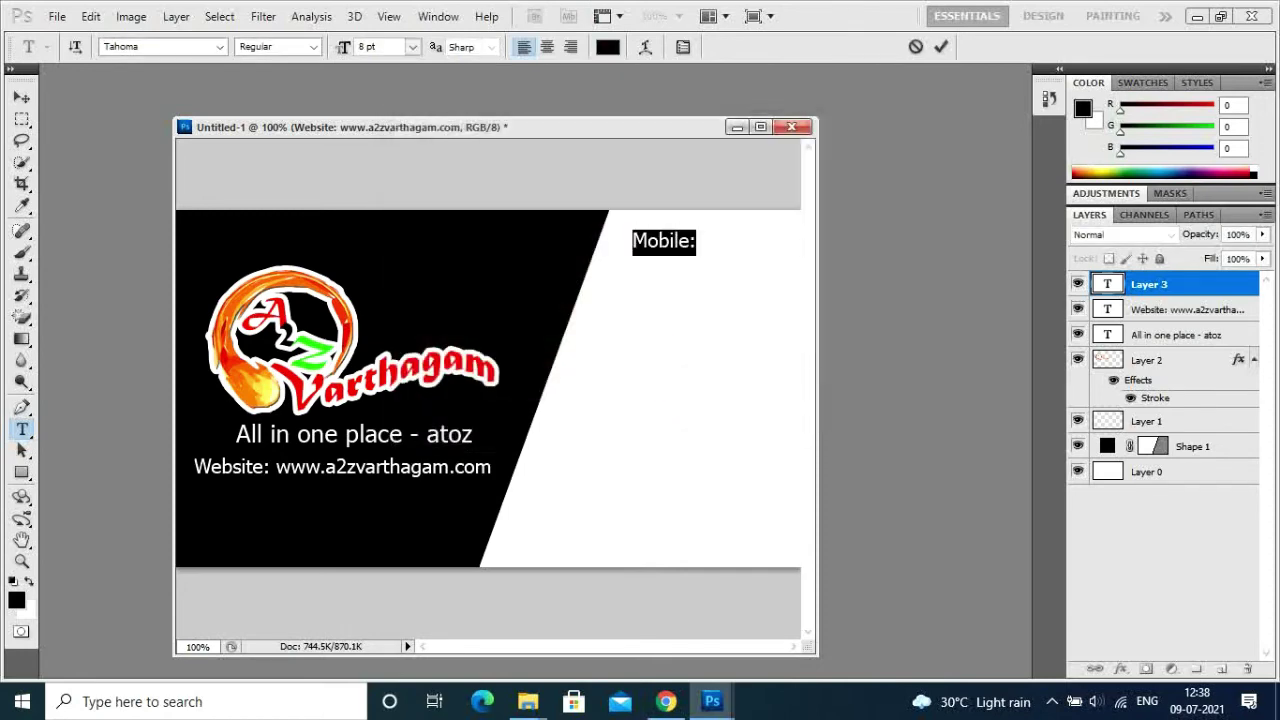
left_click_drag(632, 241, 658, 230)
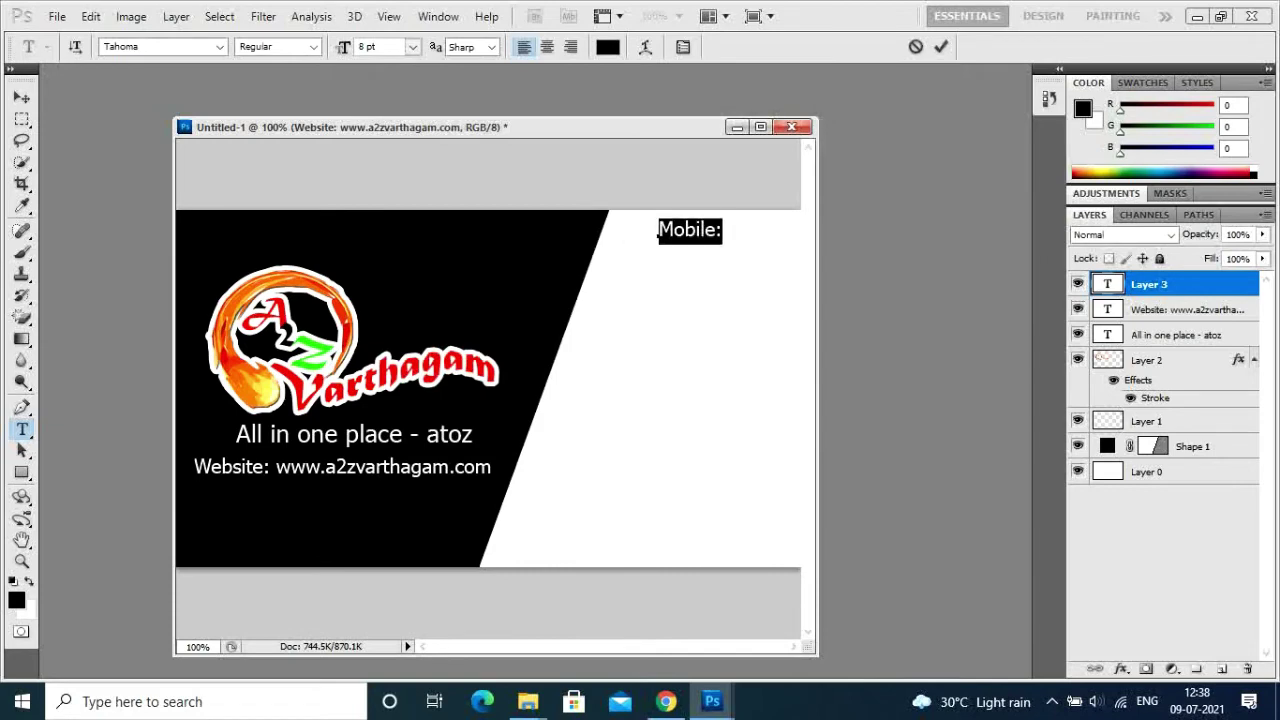
left_click(941, 47)
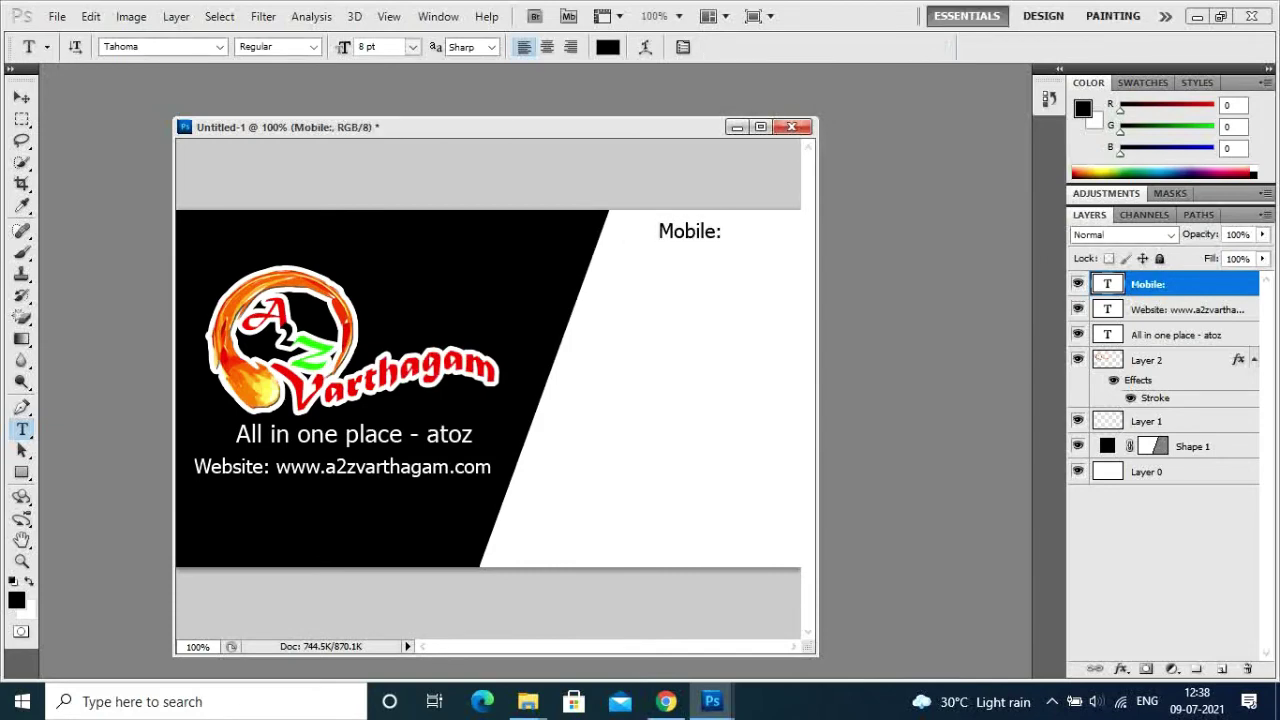
Add the two mobile phone numbers beneath the label and shift the block left
left_click(689, 231)
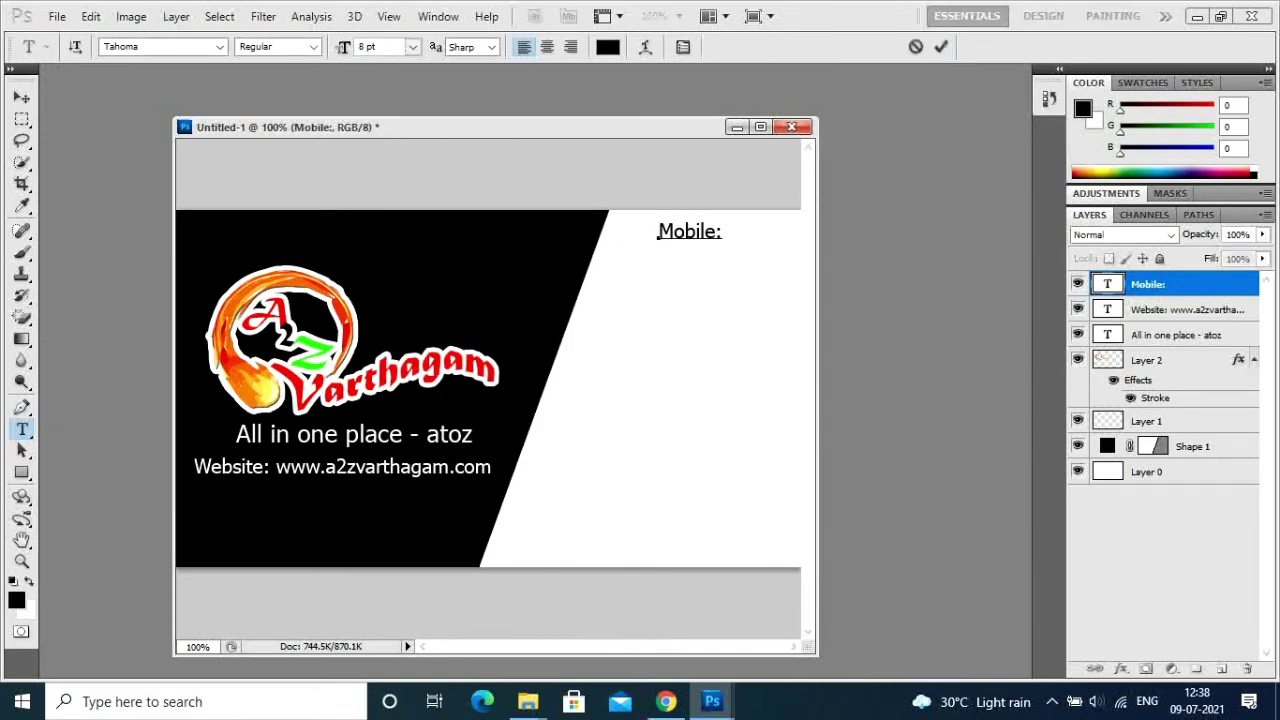
key("Return")
type("987654321")
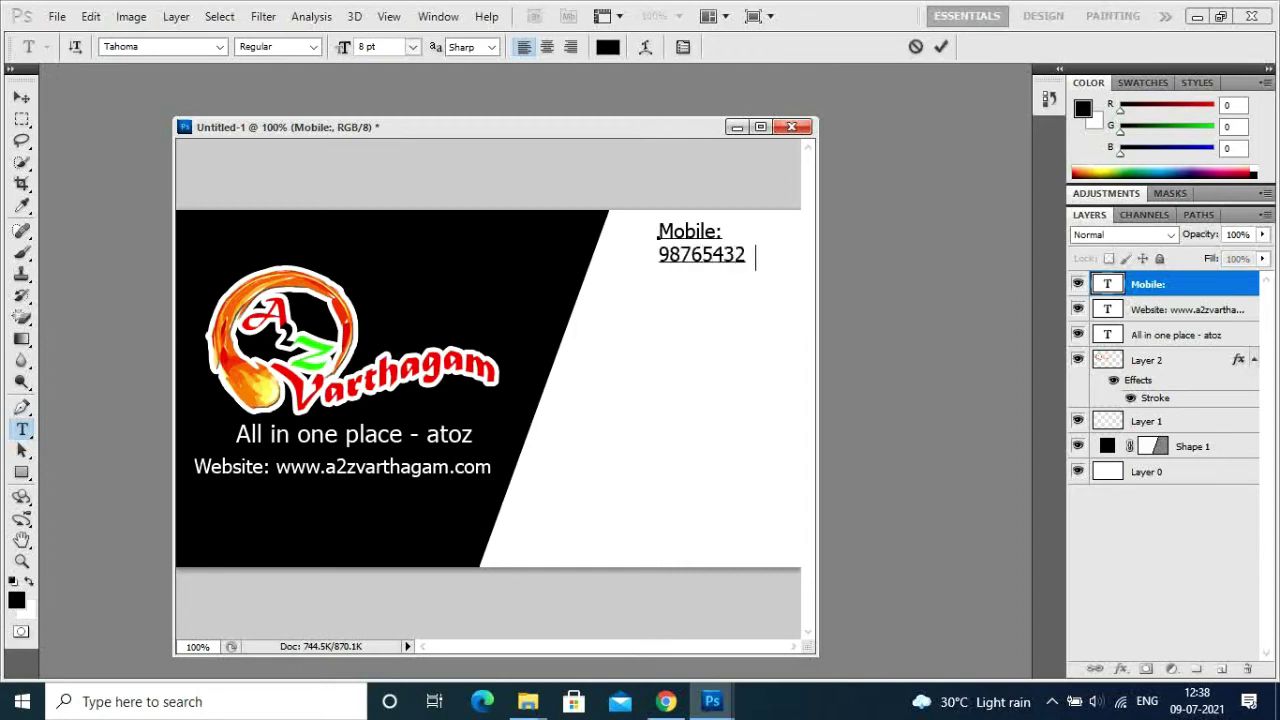
type("0 ")
type("9")
type("876")
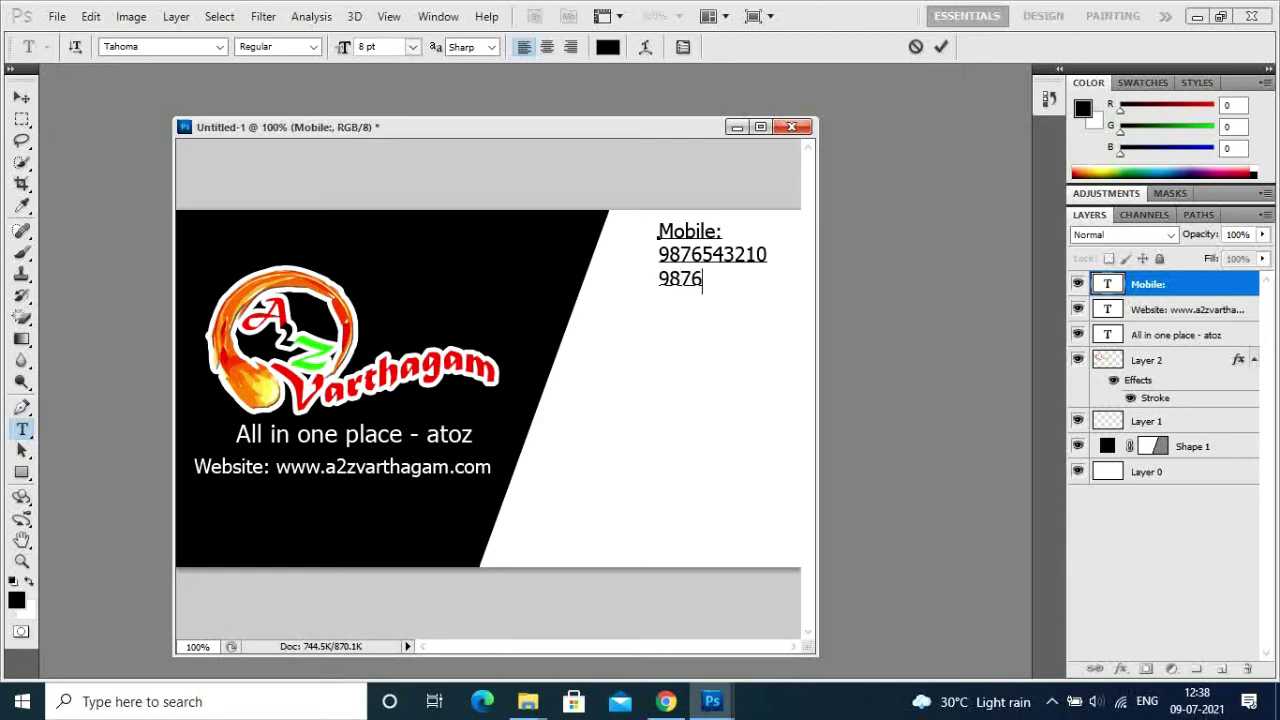
type("543211")
left_click_drag(712, 300, 674, 300)
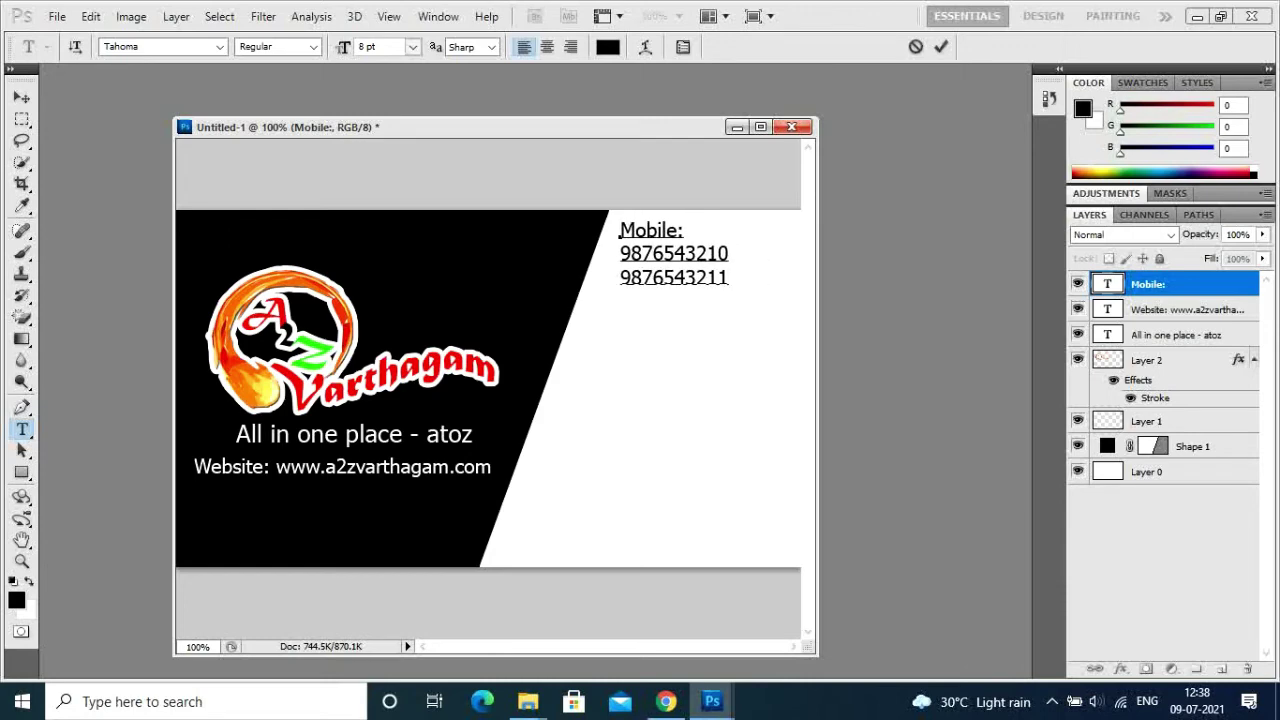
key("ctrl+a")
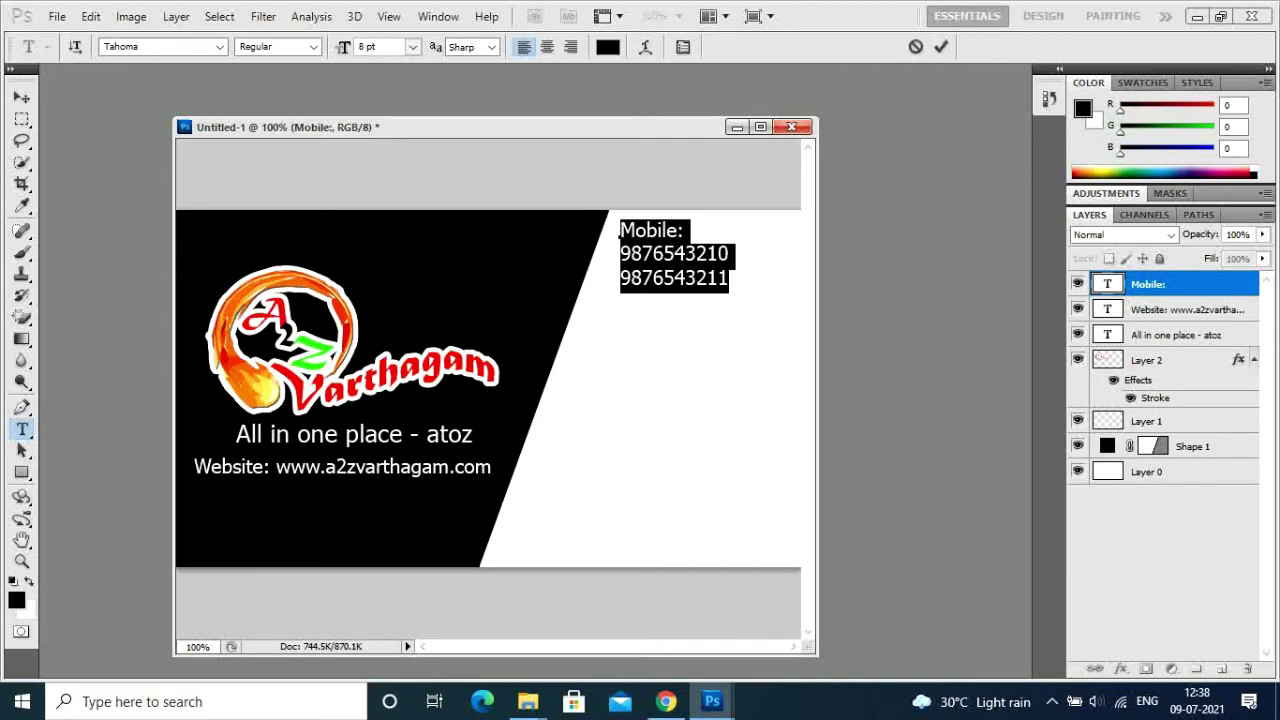
left_click(940, 46)
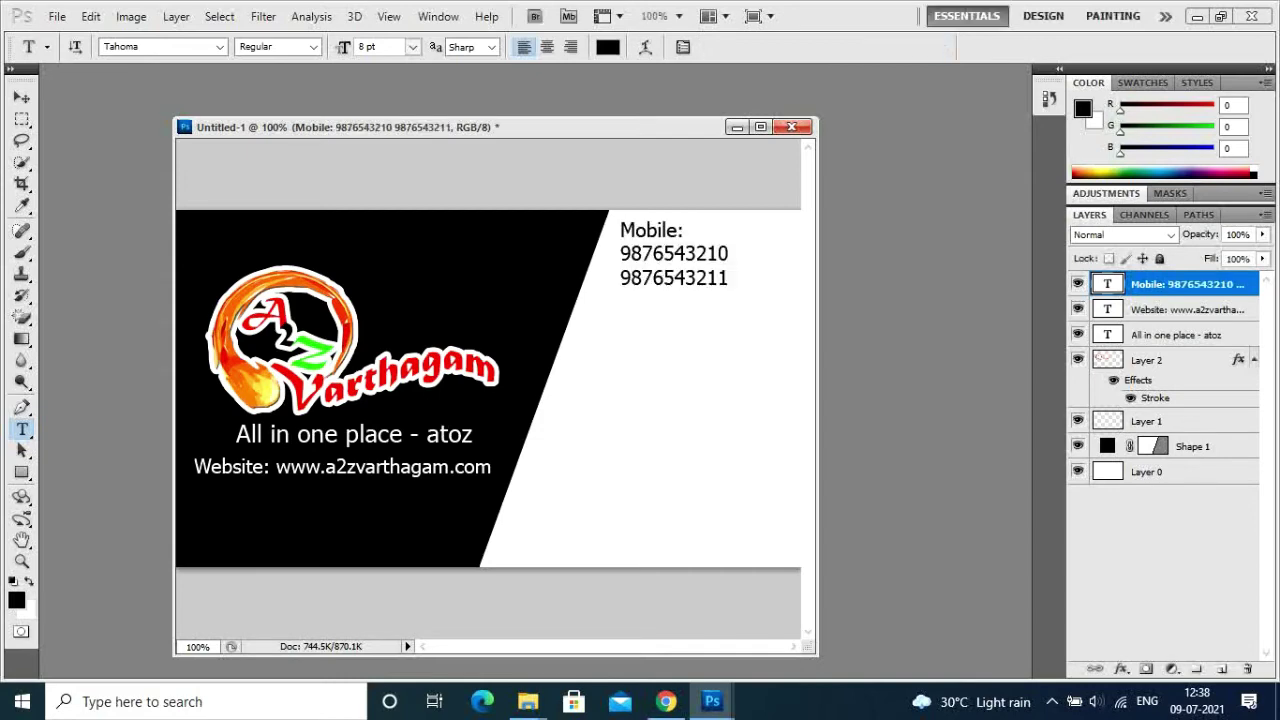
Type the person's name and postal address as three lines below the phone numbers
left_click(585, 362)
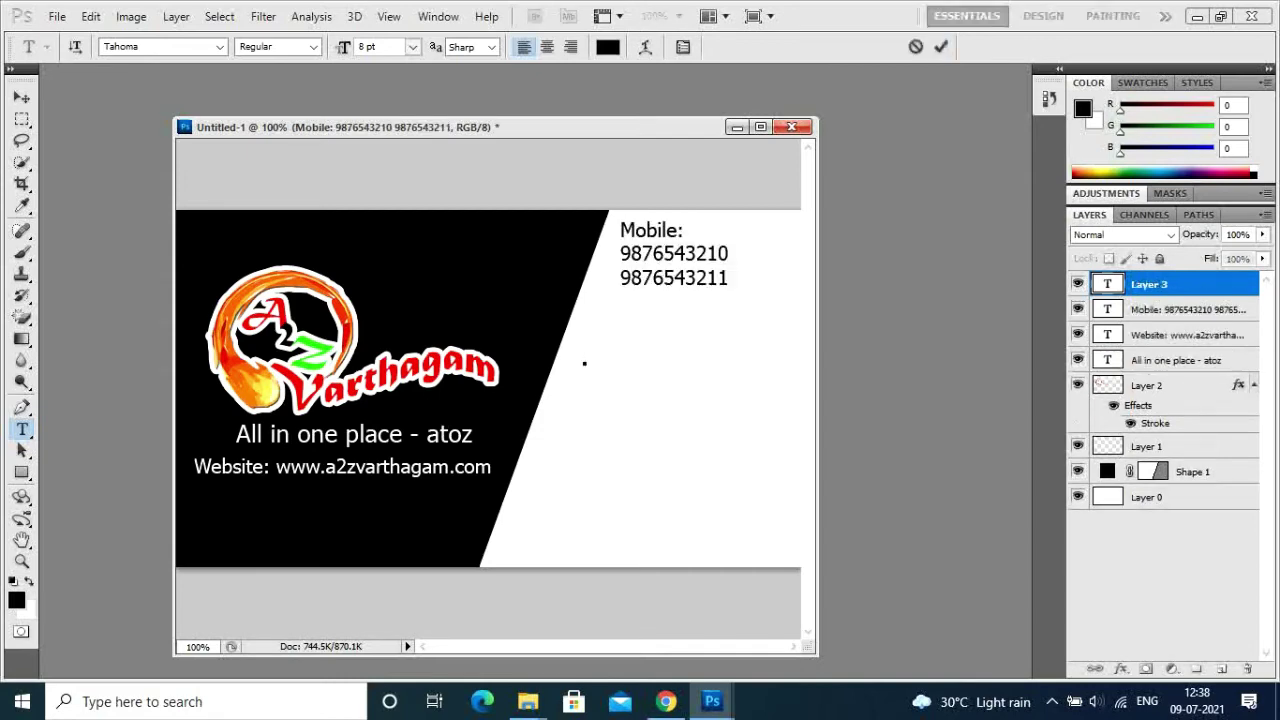
type("Mr")
type(" Kavi")
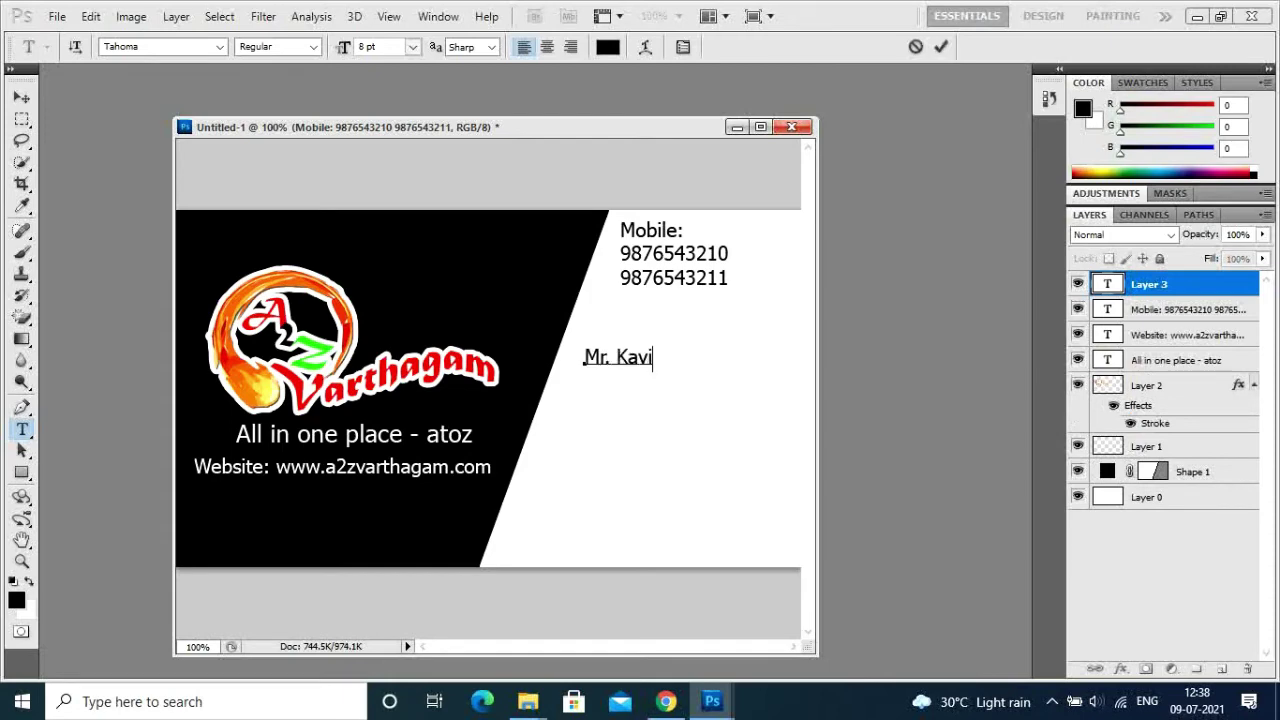
type("raj B")
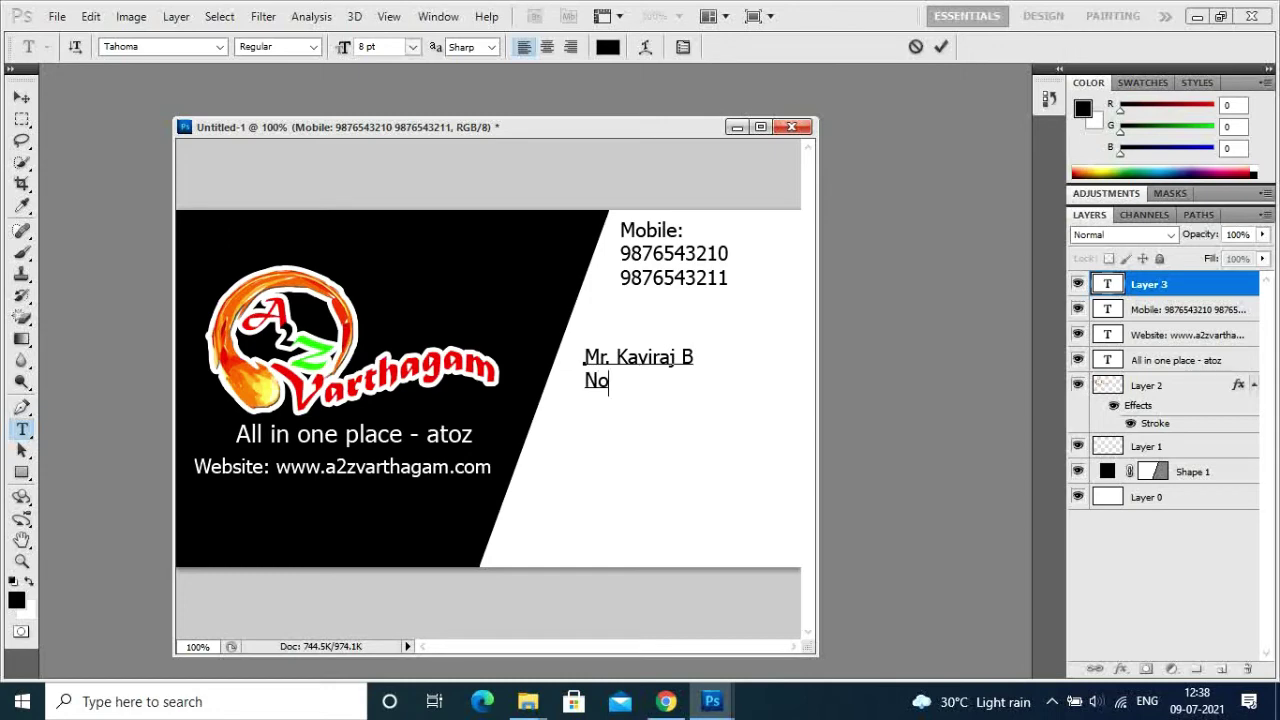
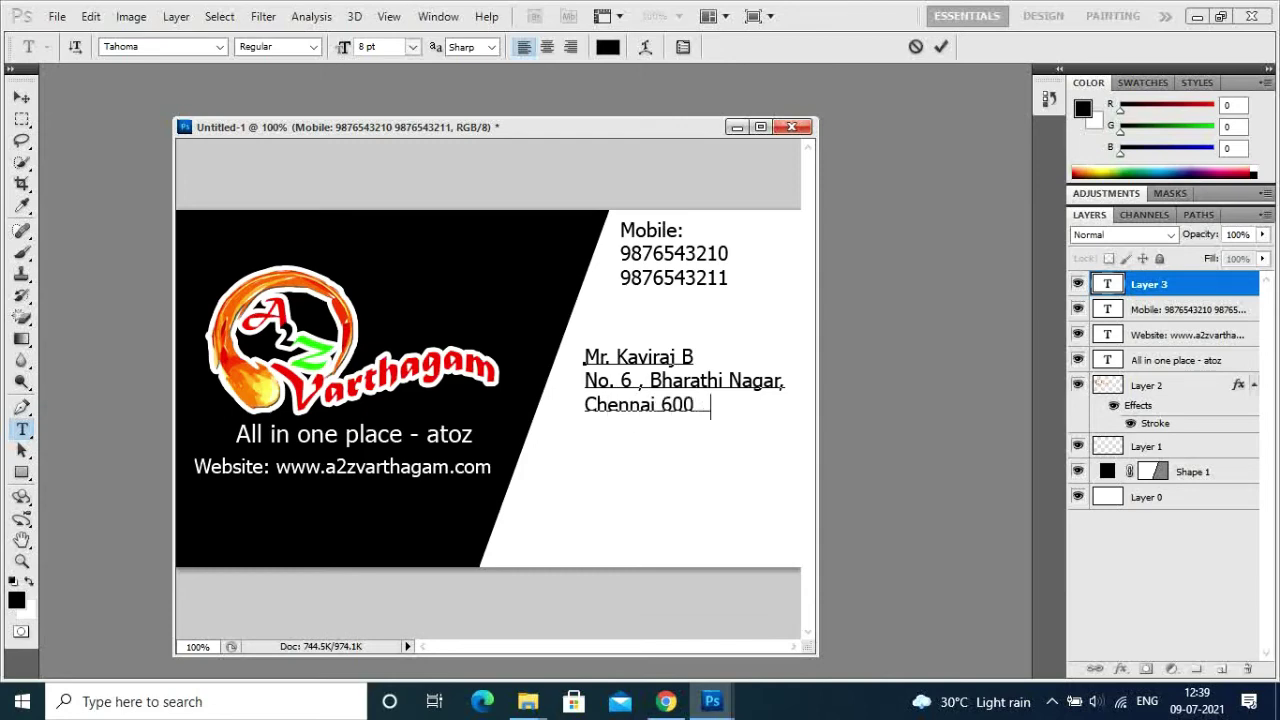
Set the whole name and address block to 10 pt and shift it left
key("ctrl+a")
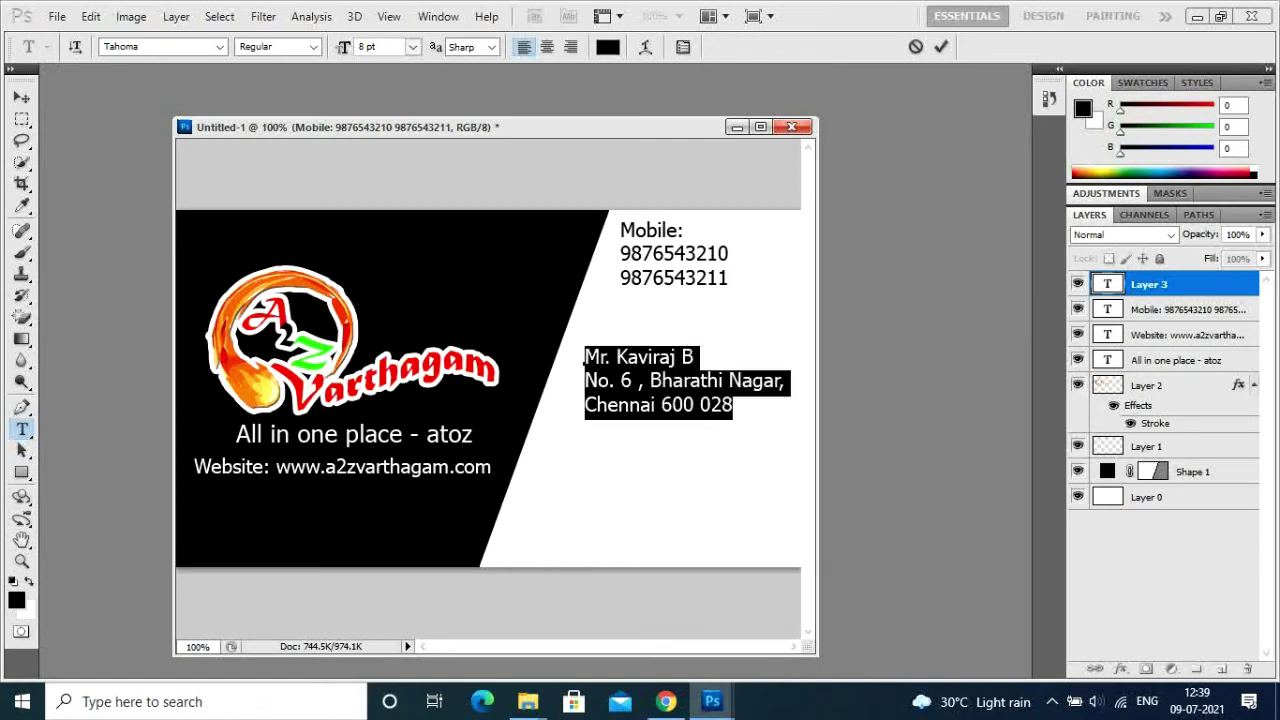
left_click(412, 47)
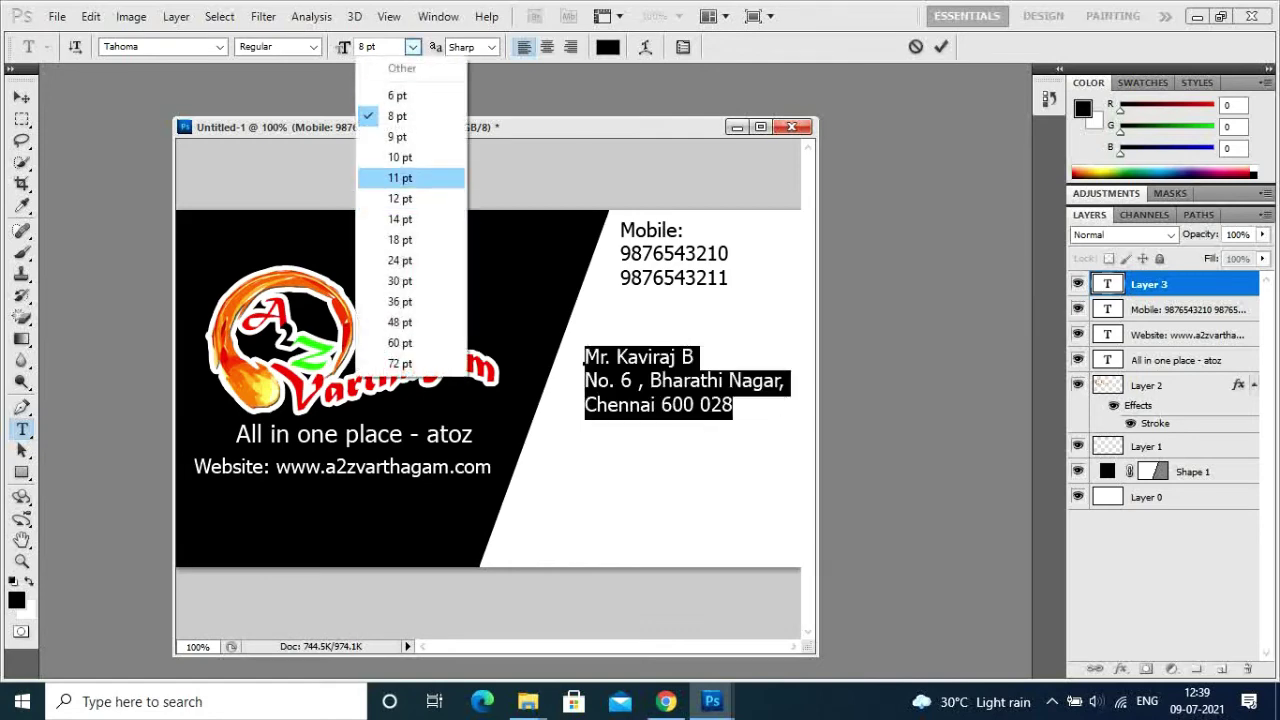
left_click(400, 154)
left_click_drag(680, 385, 663, 385)
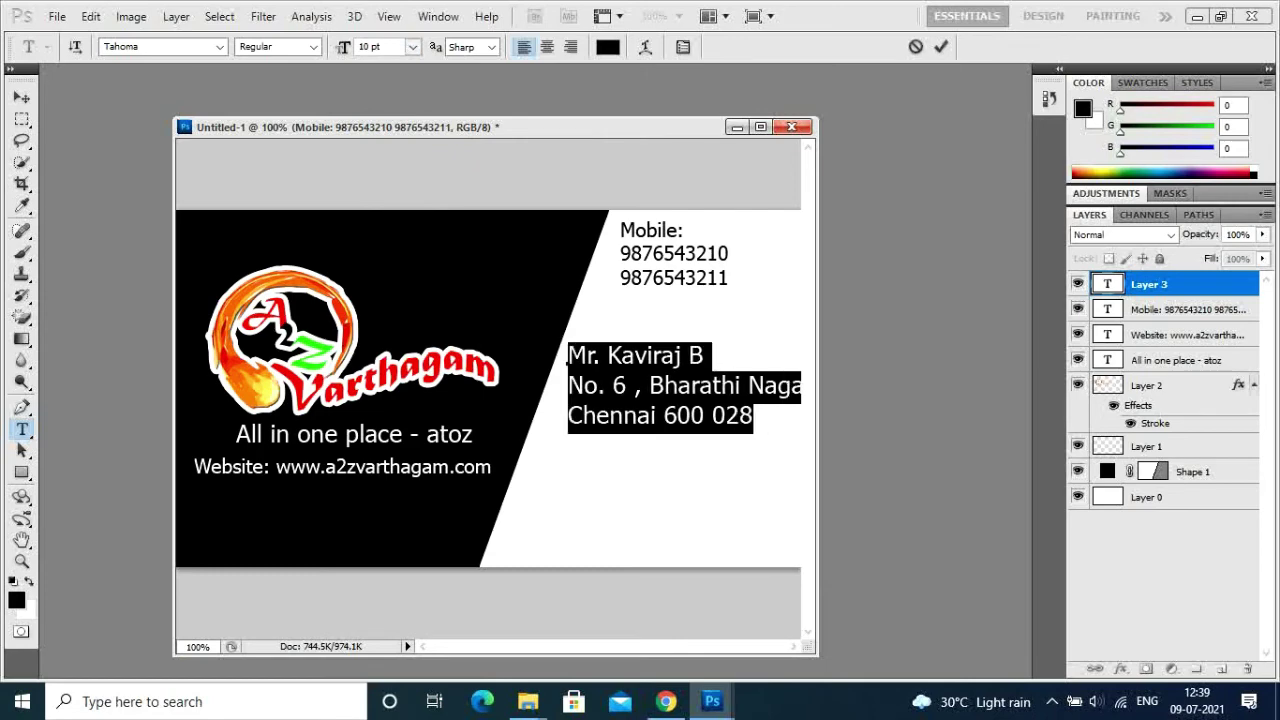
Reduce the two address lines to 9 pt, keeping the name at 10 pt
key("ctrl+shift+u")
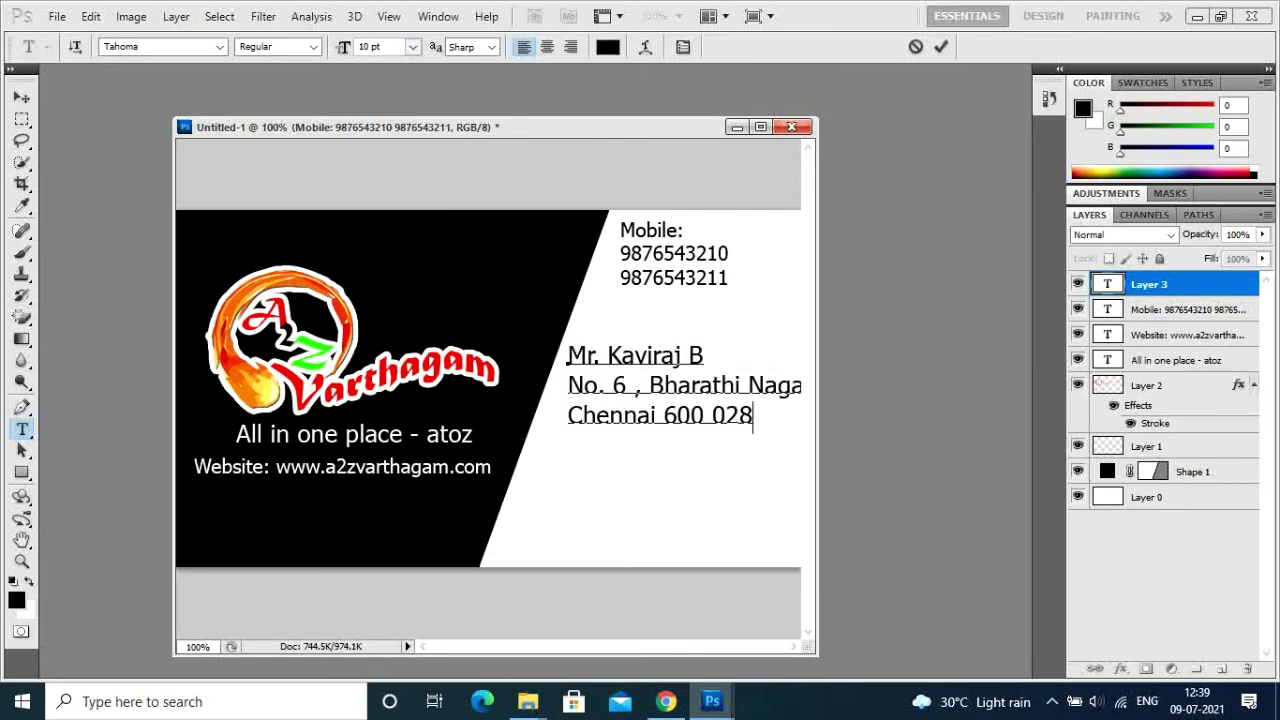
key("shift+Up")
key("shift+Home")
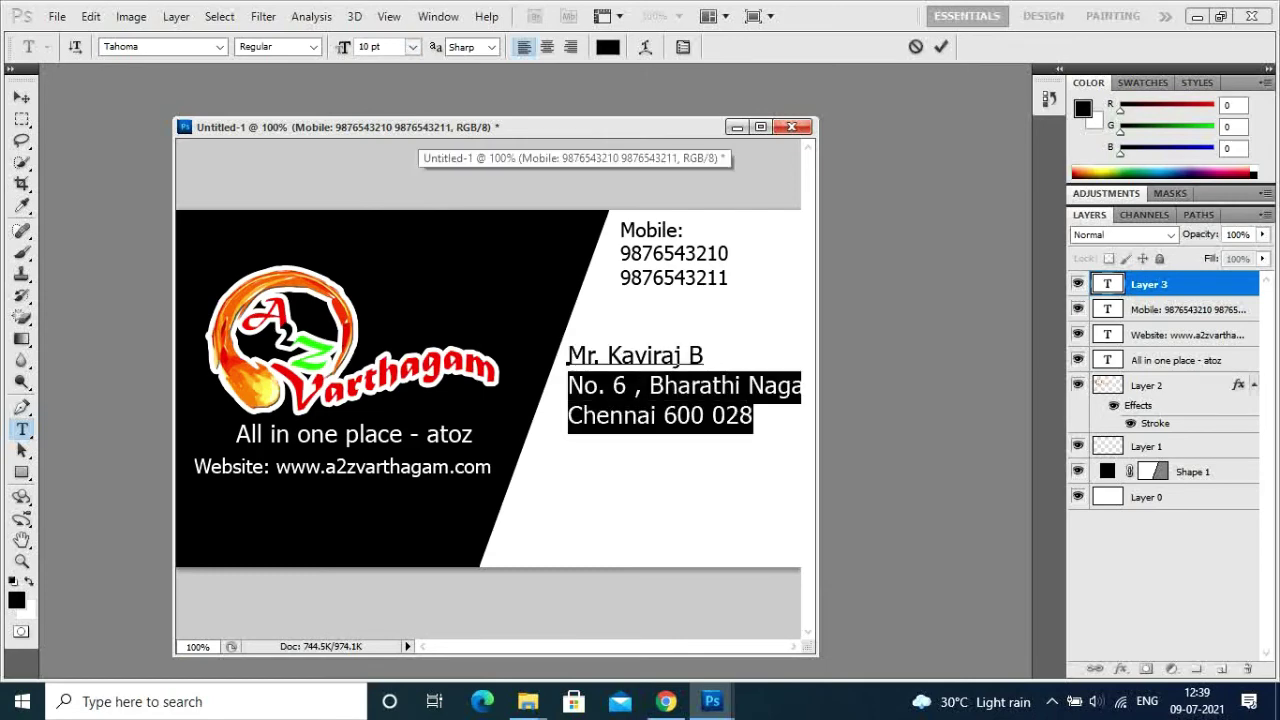
left_click(412, 47)
left_click(380, 135)
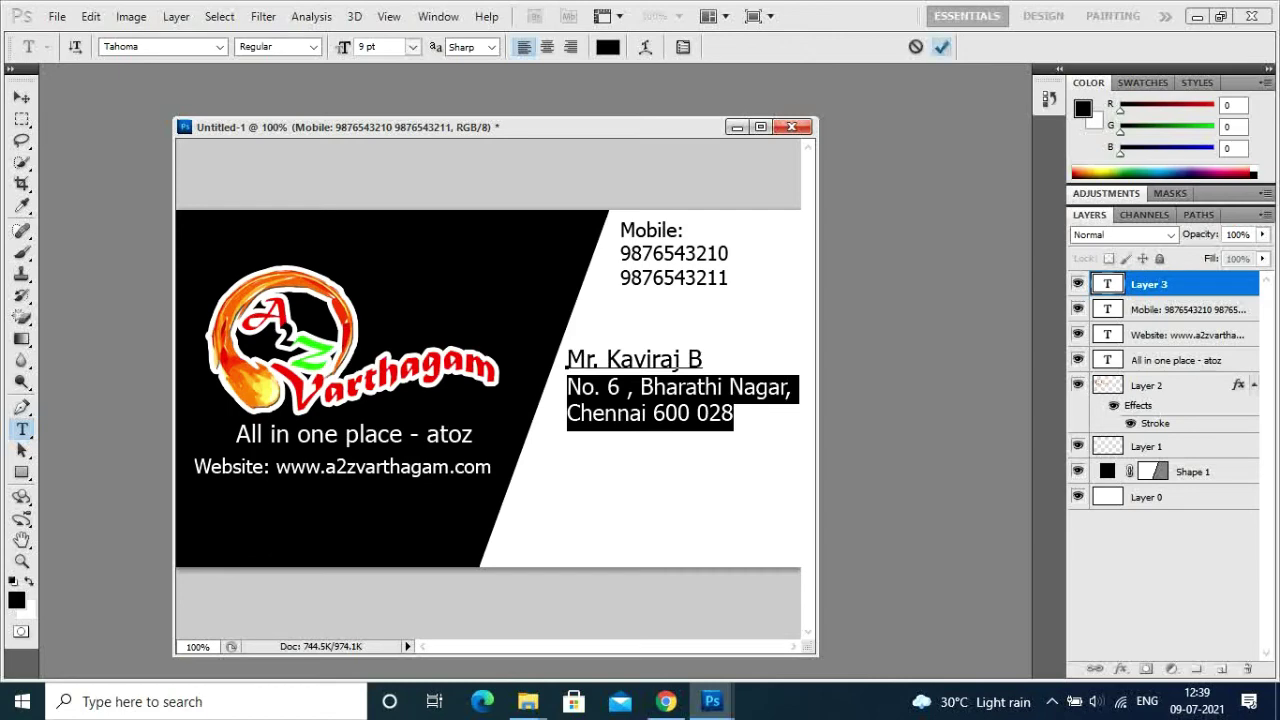
left_click(940, 46)
Add the email address line below the postal address at 7 pt
left_click(541, 460)
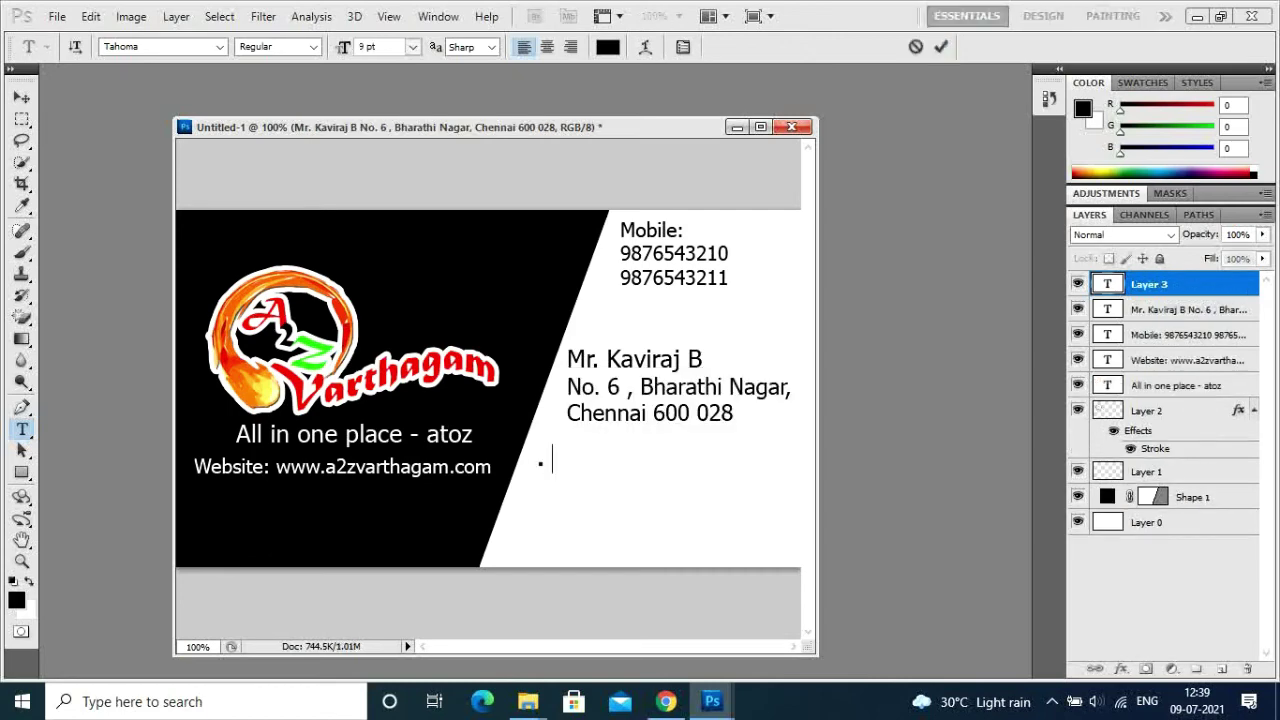
type("email:")
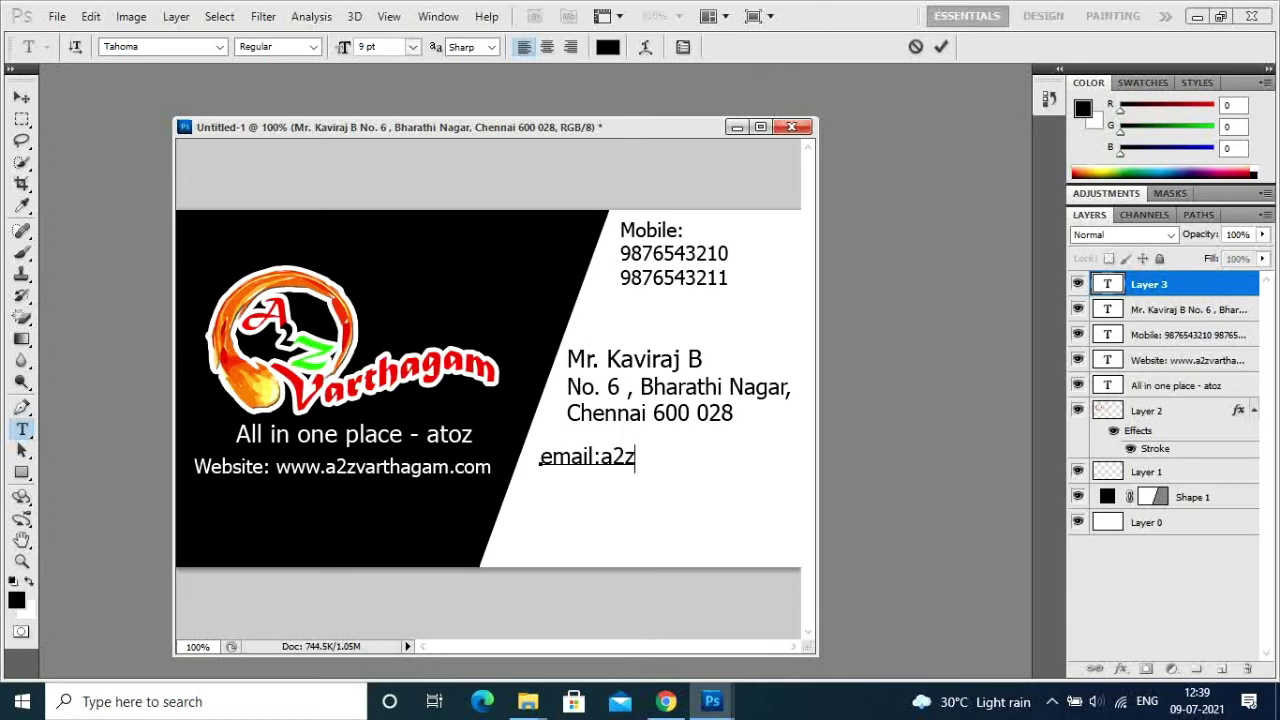
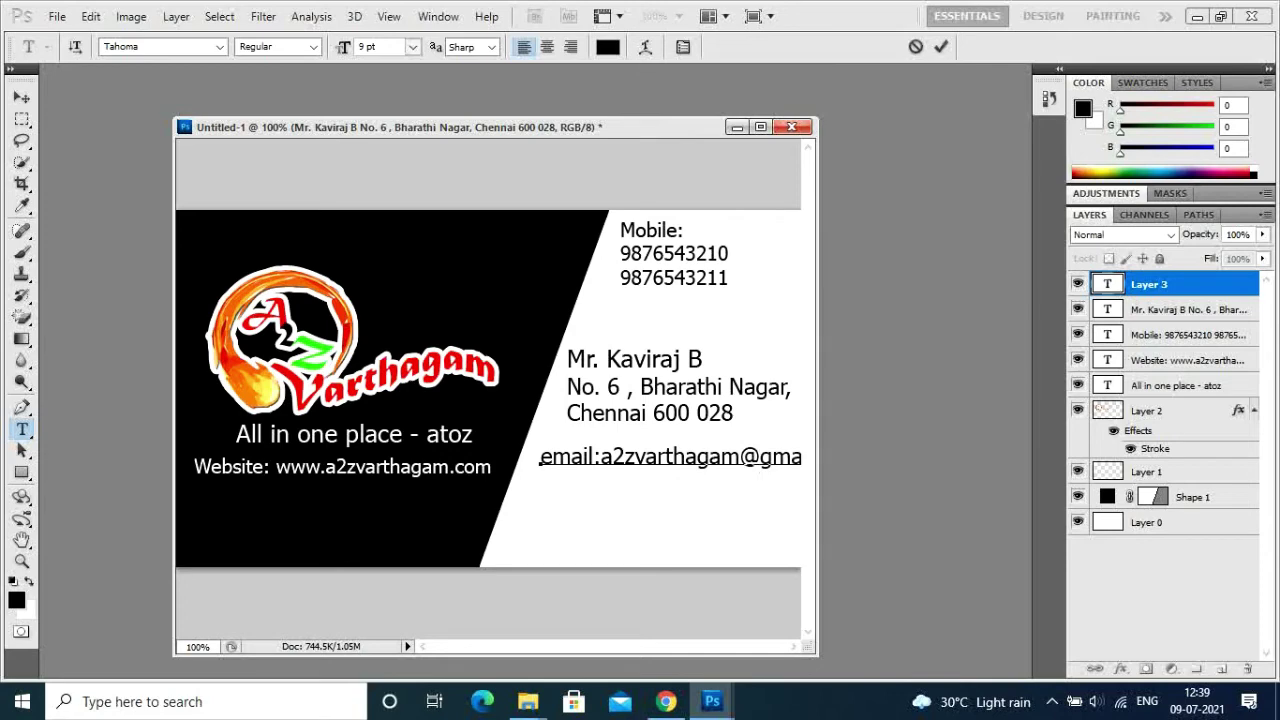
key("ctrl+a")
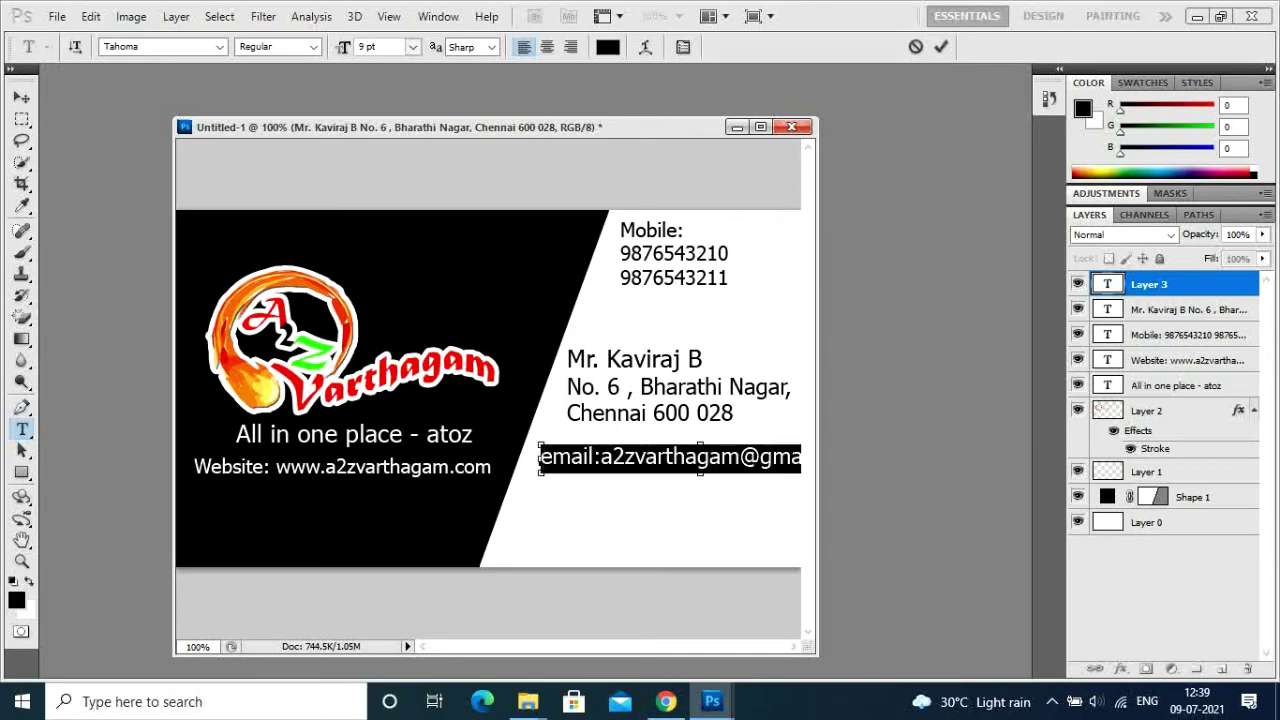
left_click(412, 47)
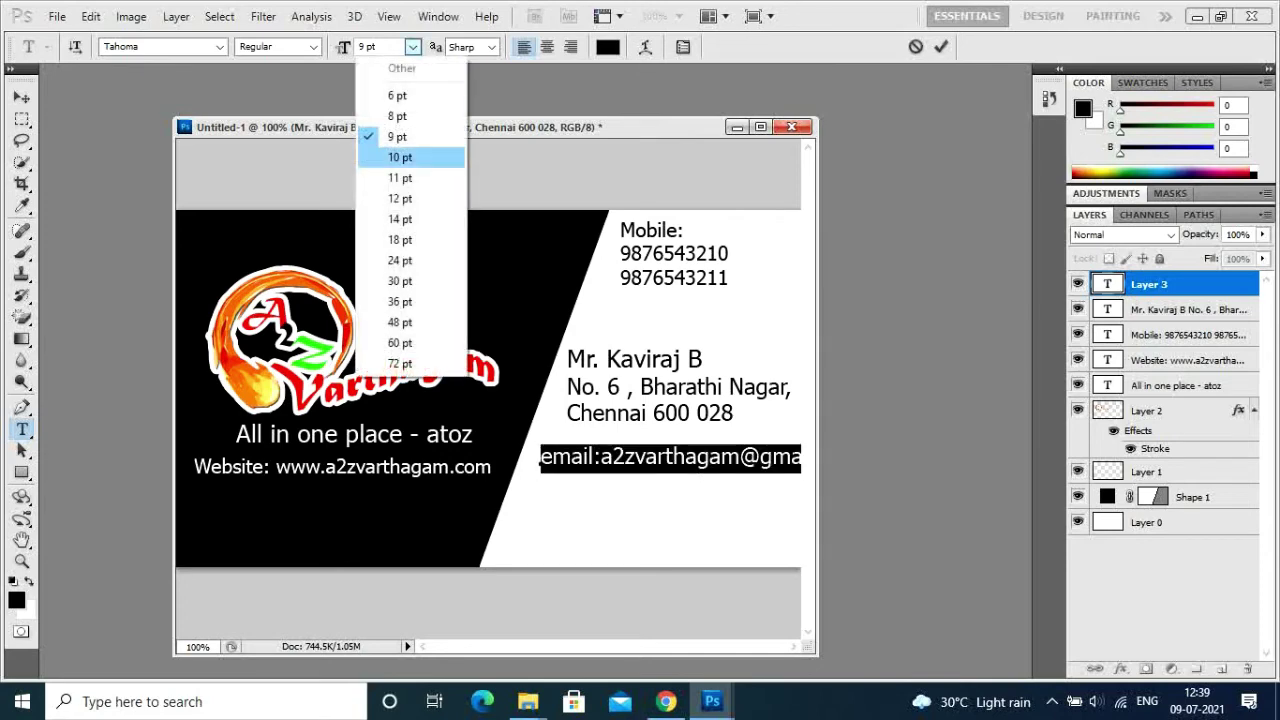
left_click(390, 117)
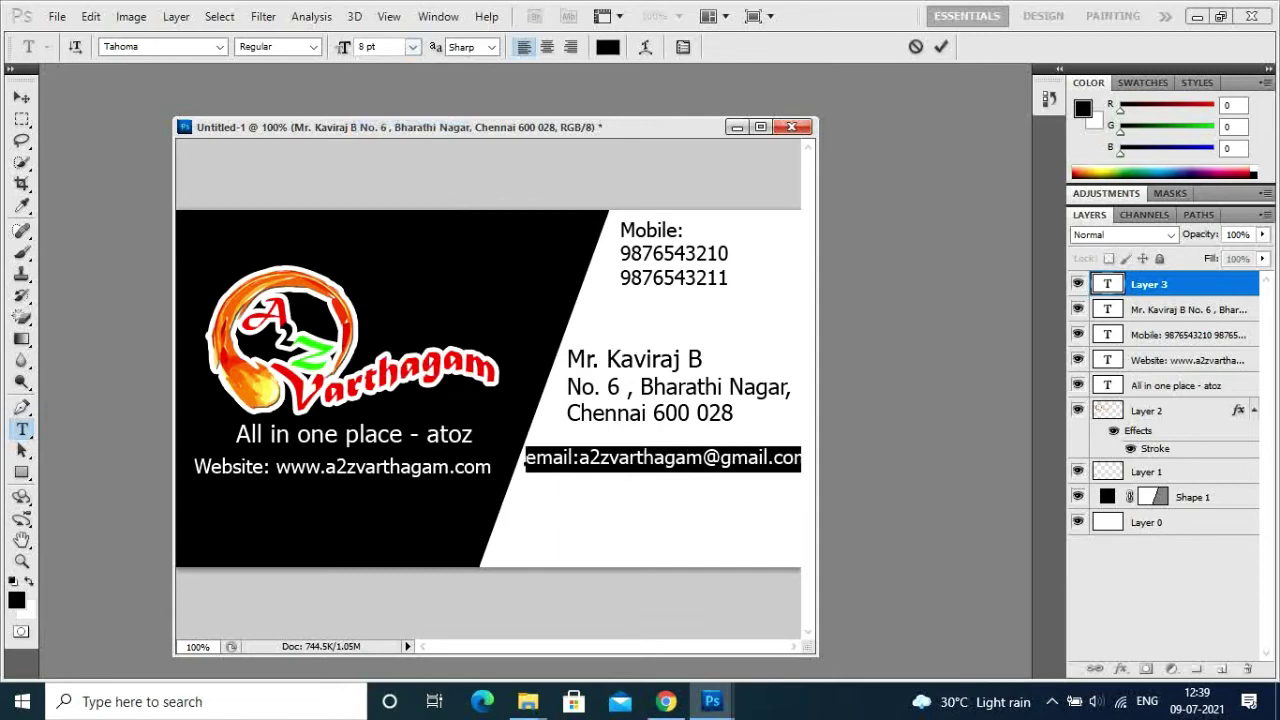
left_click(412, 47)
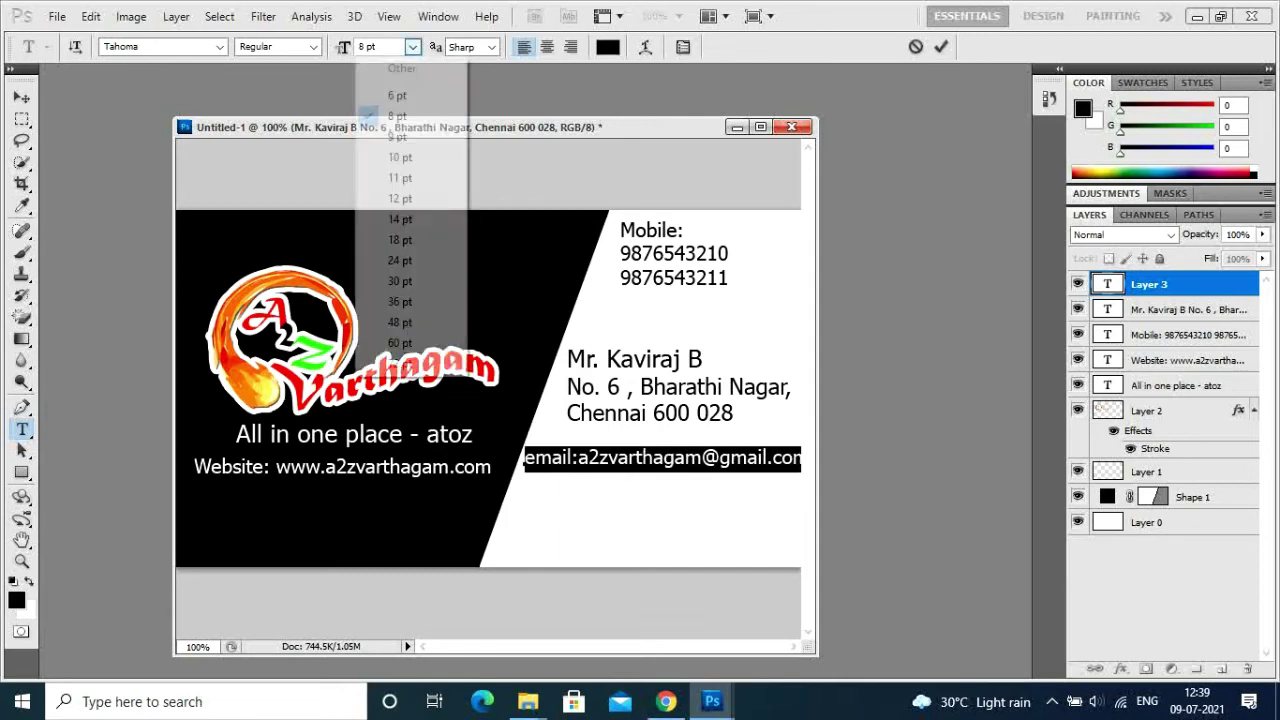
left_click(390, 117)
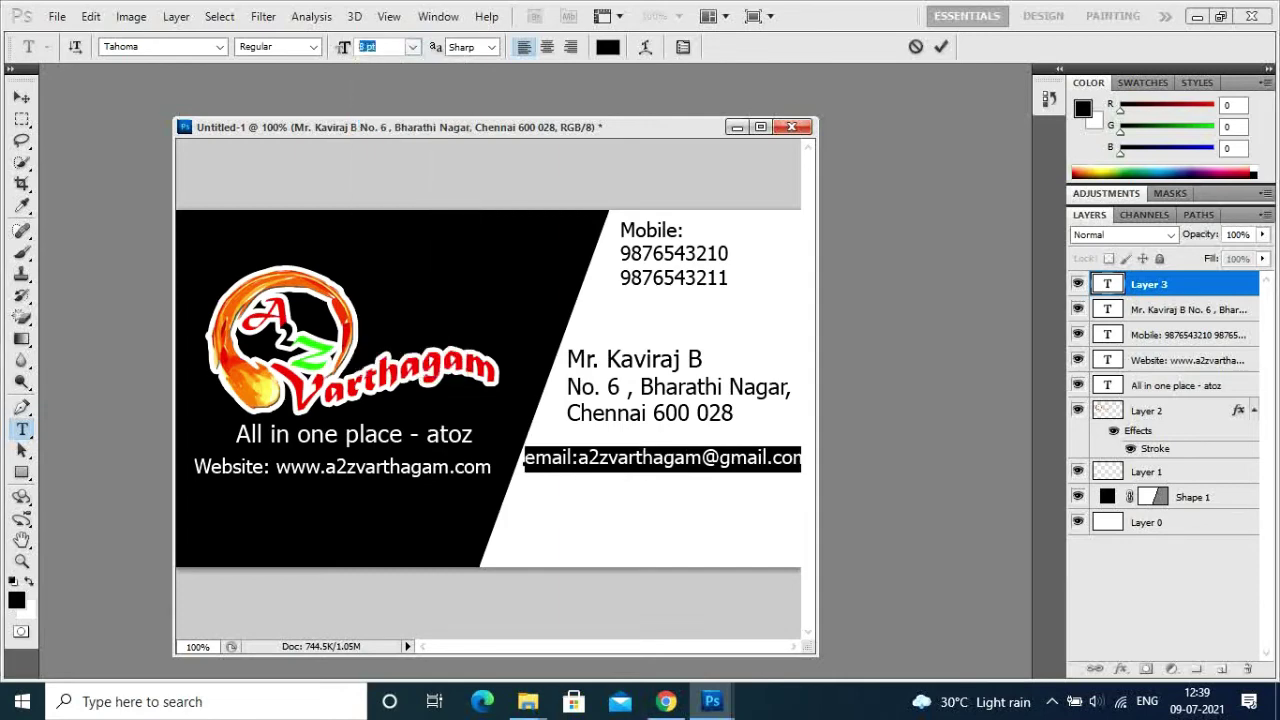
type("7")
key("Return")
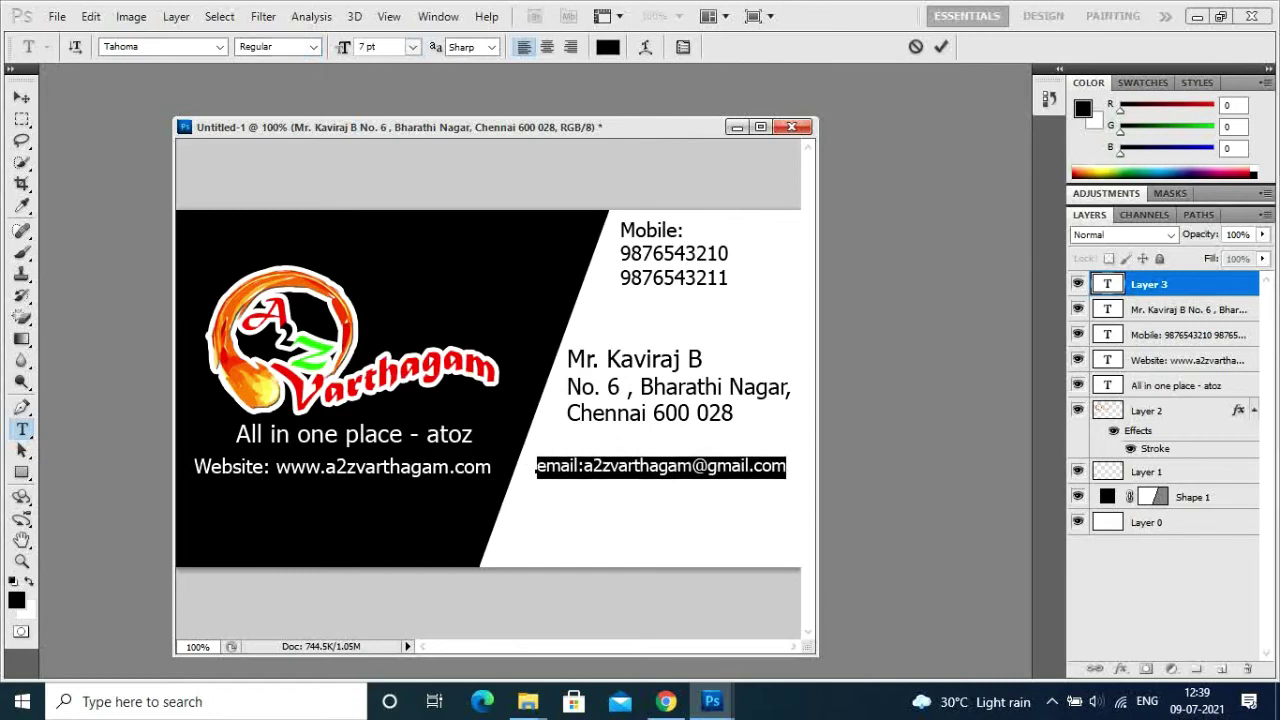
left_click(941, 46)
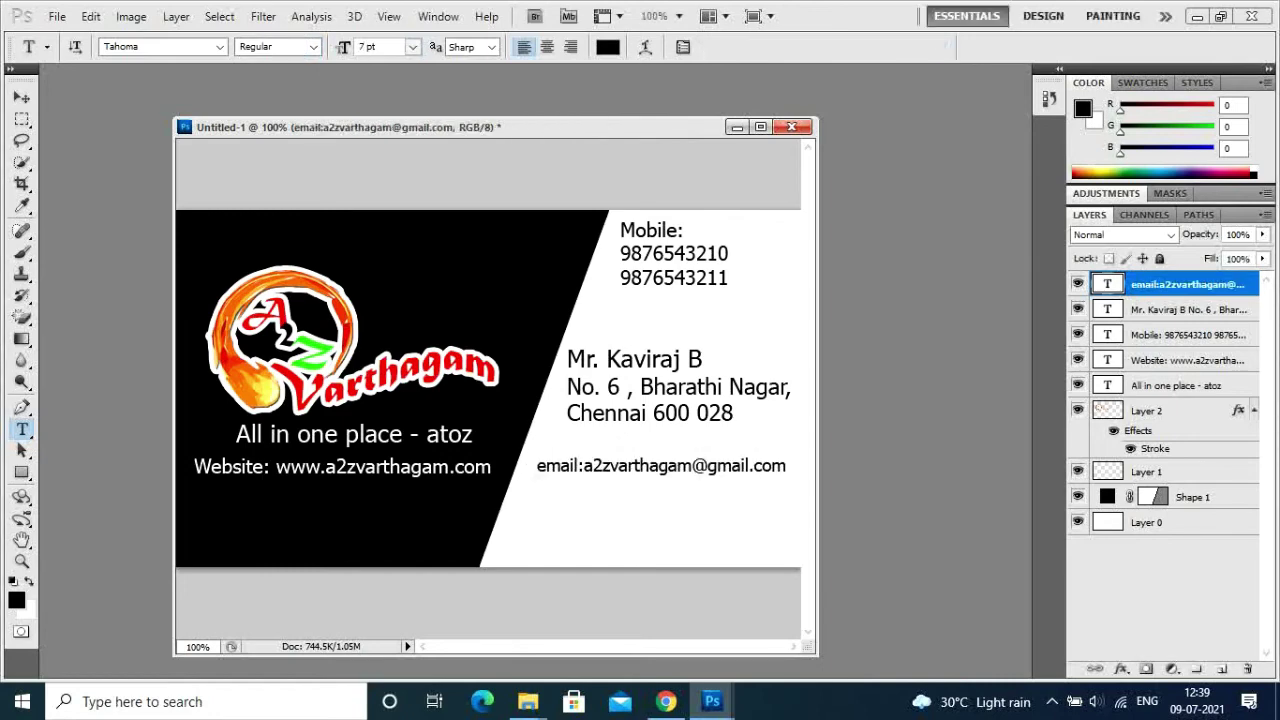
left_click(22, 472)
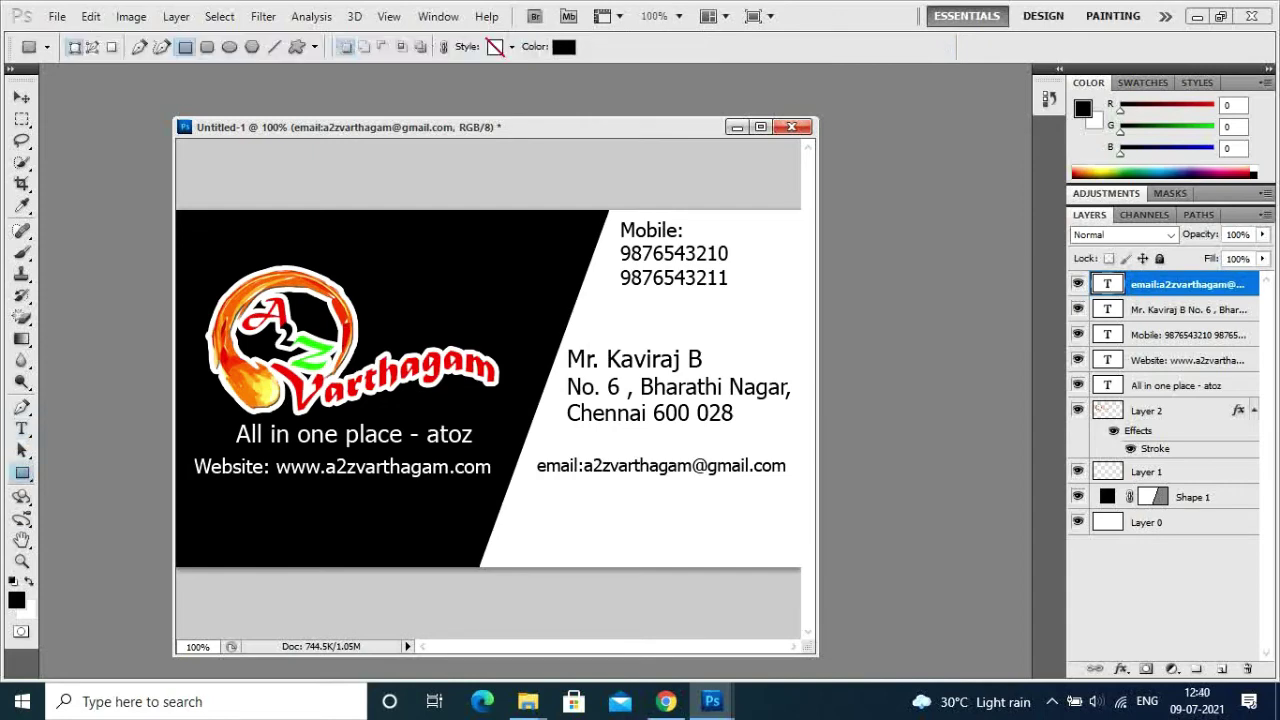
Draw a taller orange (254,116,0) bar across the card's bottom, then open the file browser
left_click(16, 599)
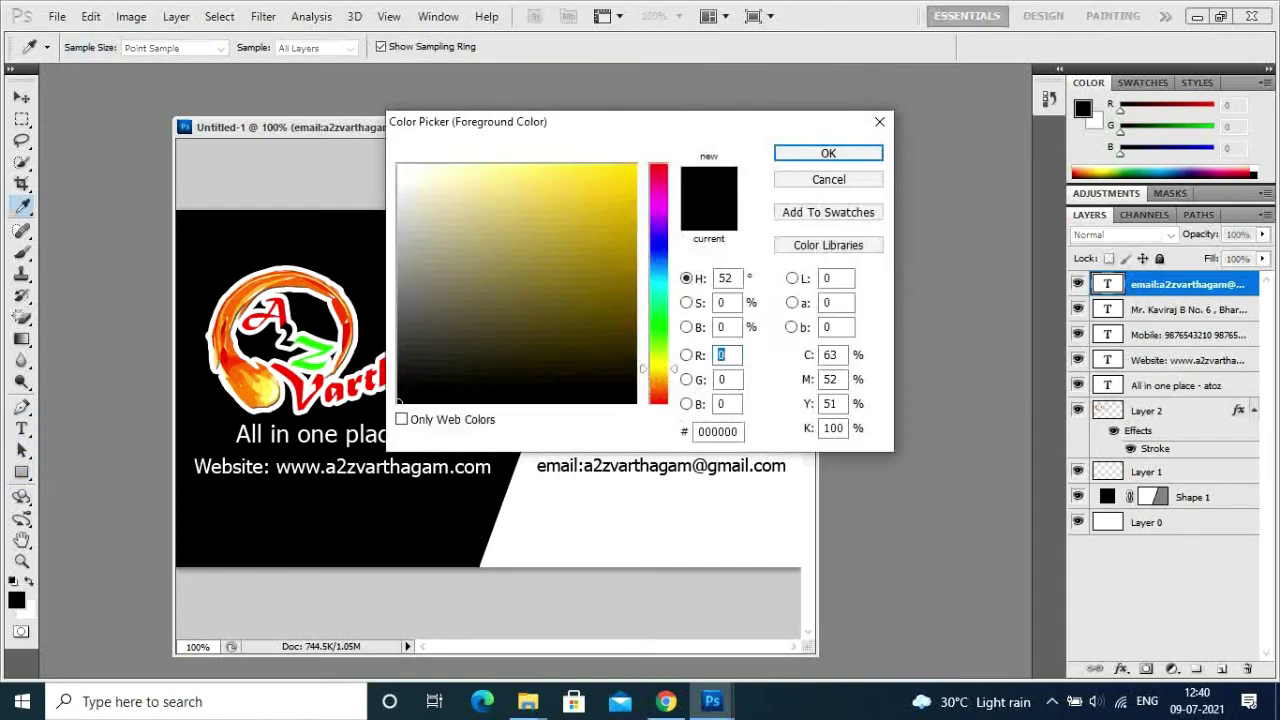
left_click(215, 335)
left_click(828, 153)
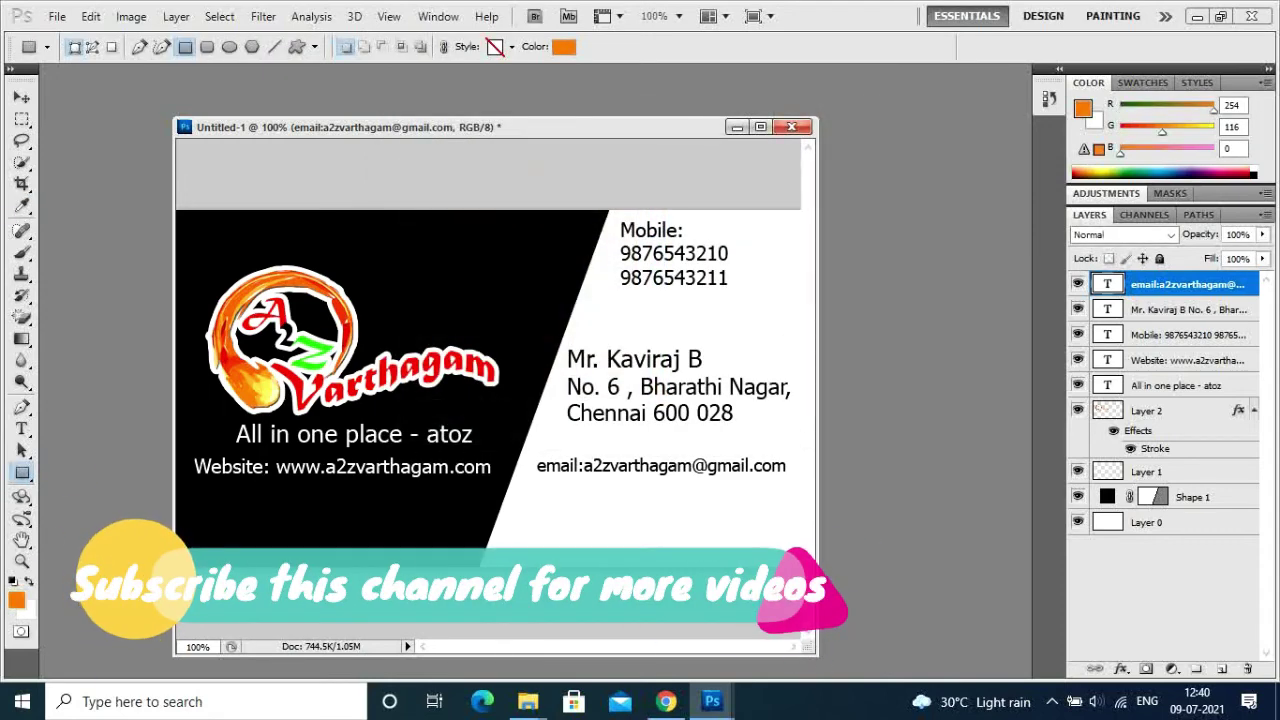
mouse_move(176, 535)
left_mouse_down()
mouse_move(800, 625)
mouse_move(801, 570)
left_mouse_up()
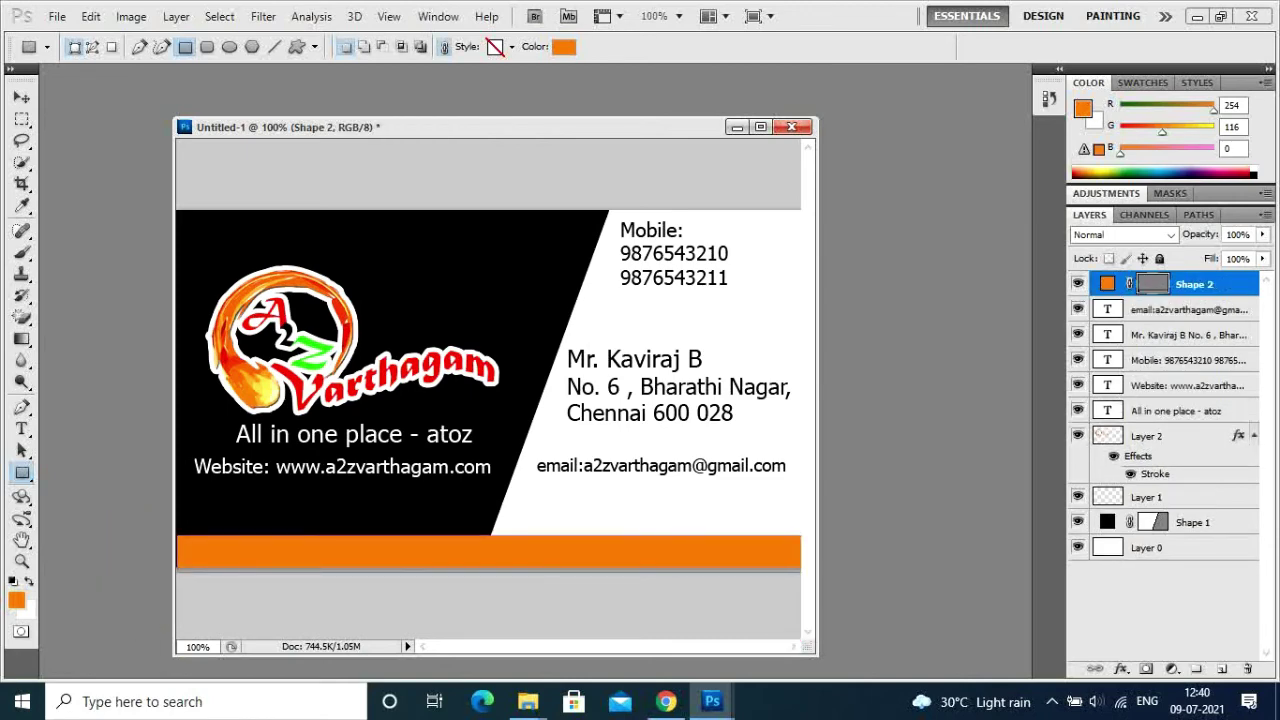
key("ctrl+t")
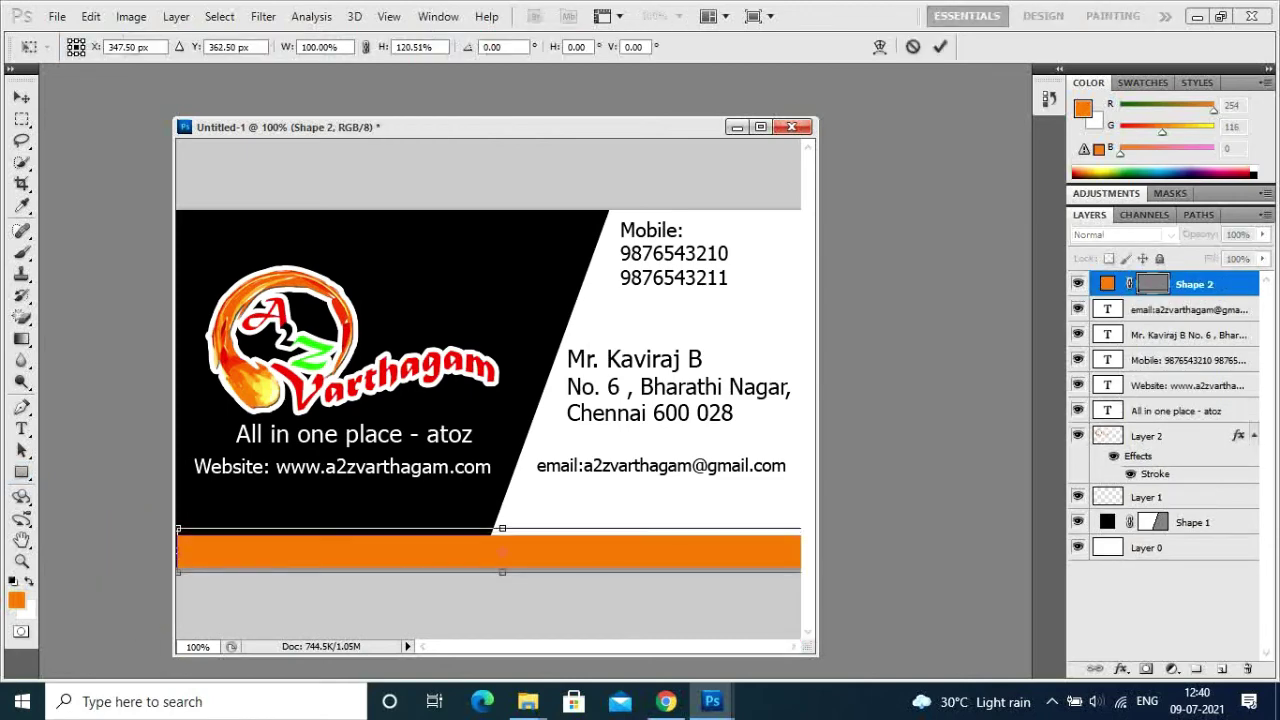
left_click_drag(502, 528, 502, 507)
key("Return")
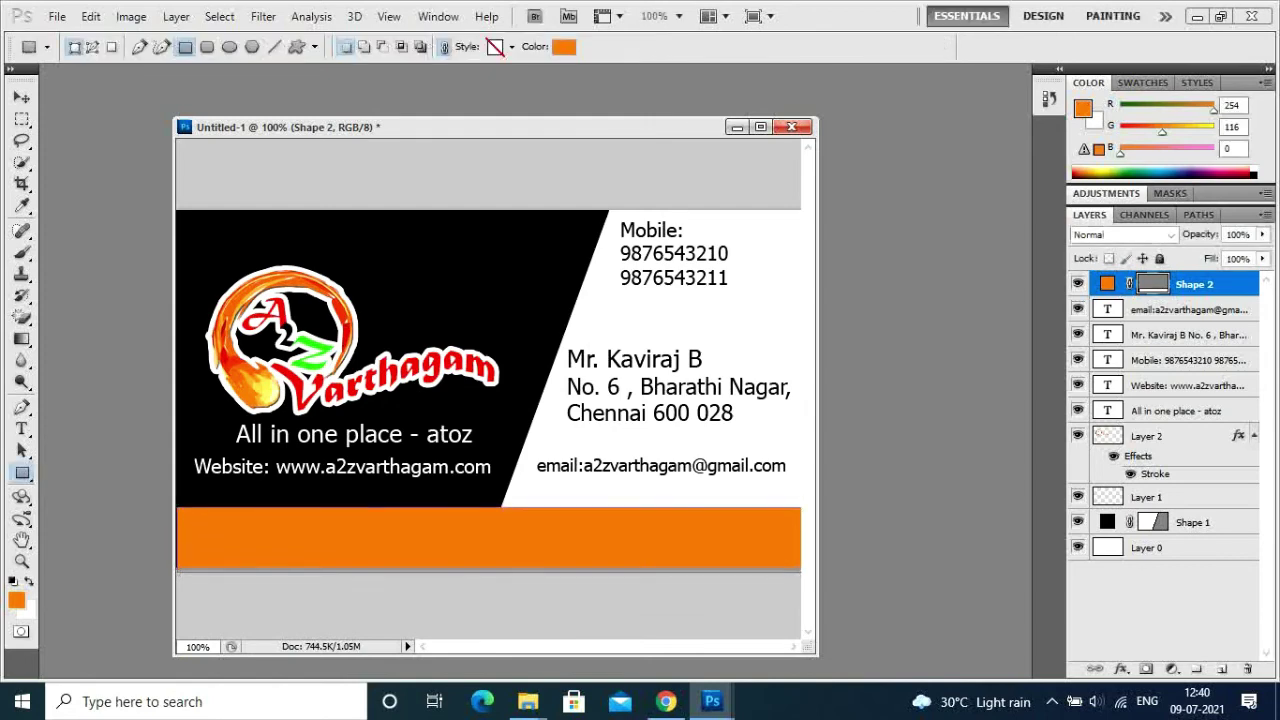
key("ctrl+o")
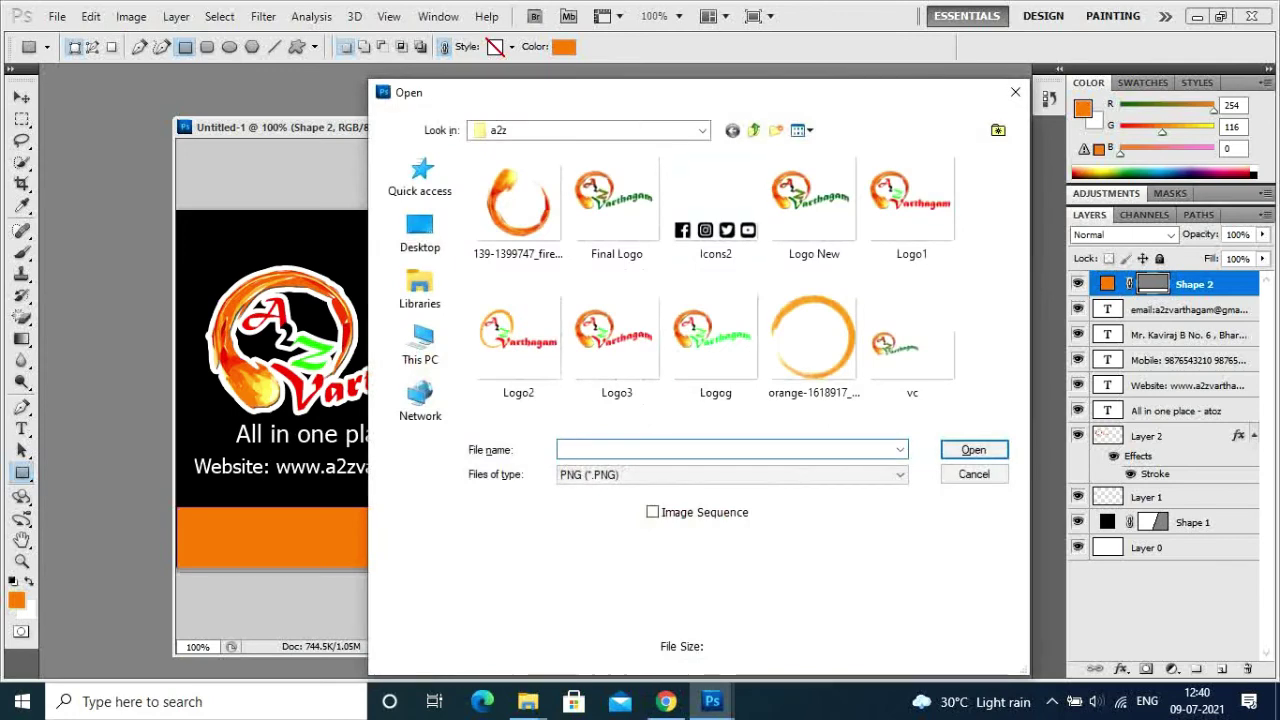
Copy the icons from Icons2.png onto the card and close that image without saving
left_click(715, 207)
key("Return")
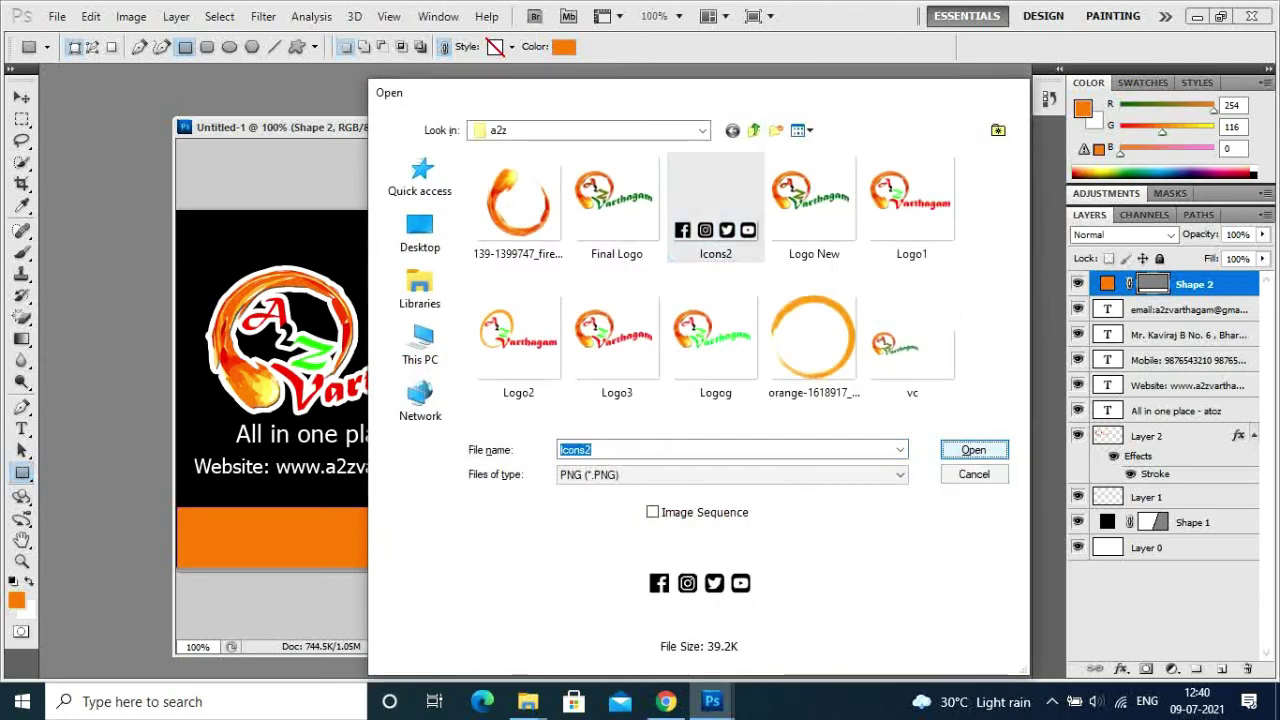
left_click_drag(487, 147, 818, 147)
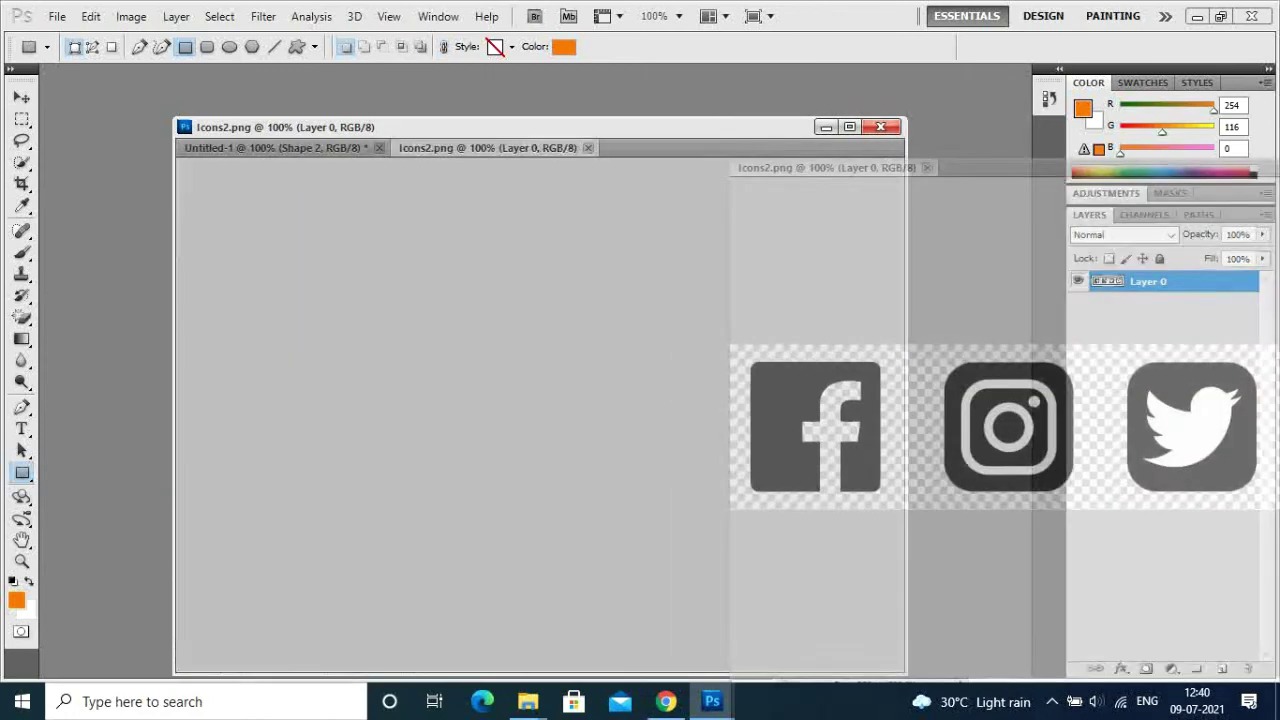
key("v")
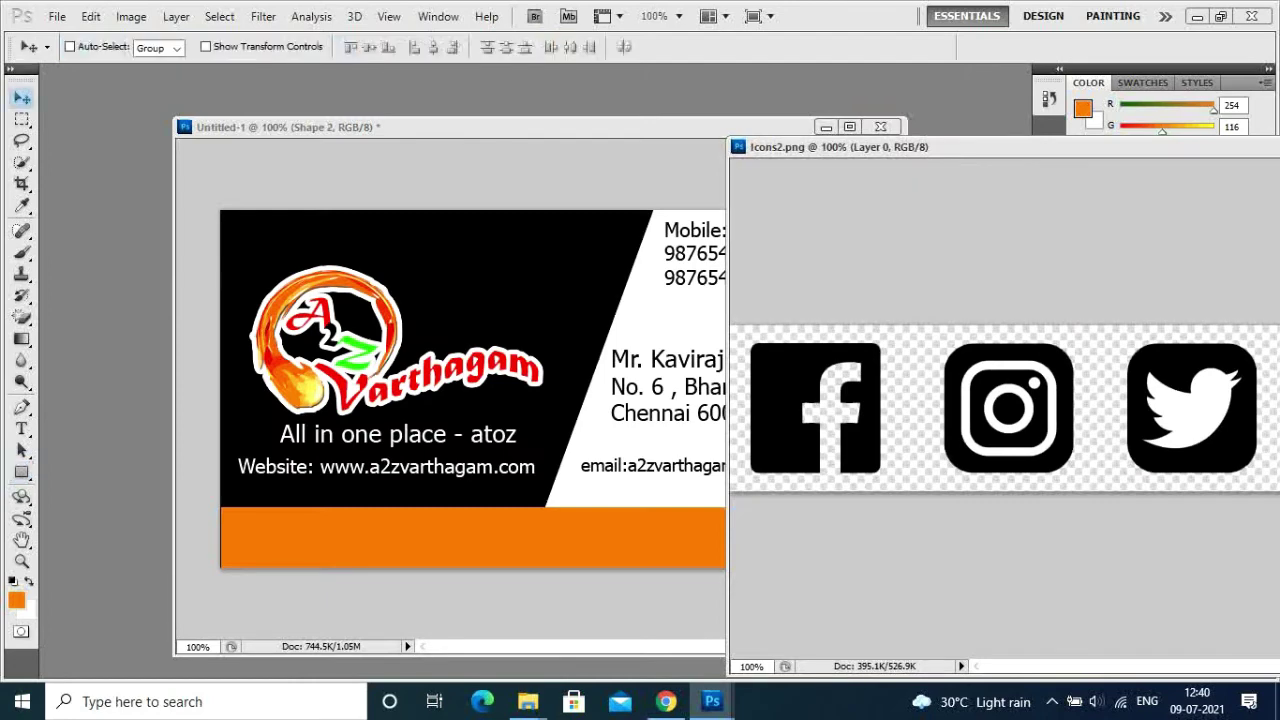
mouse_move(815, 407)
left_mouse_down()
mouse_move(749, 440)
mouse_move(449, 526)
left_mouse_up()
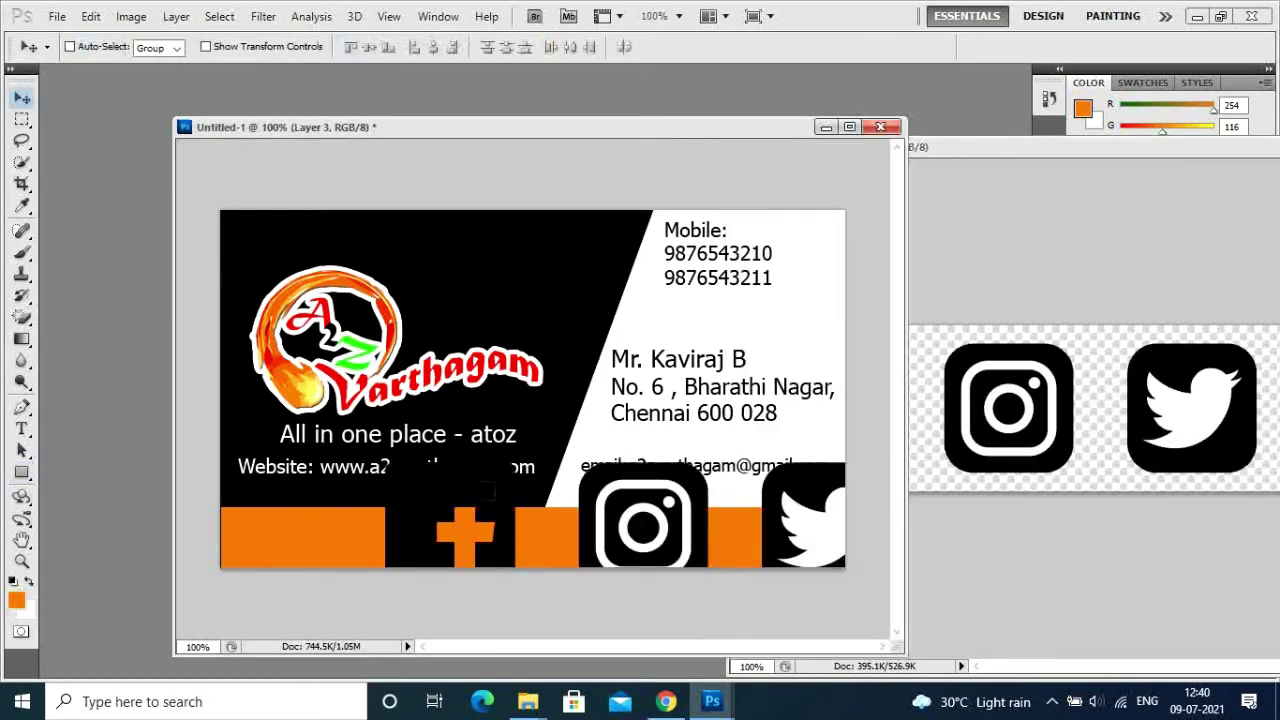
key("ctrl+Tab")
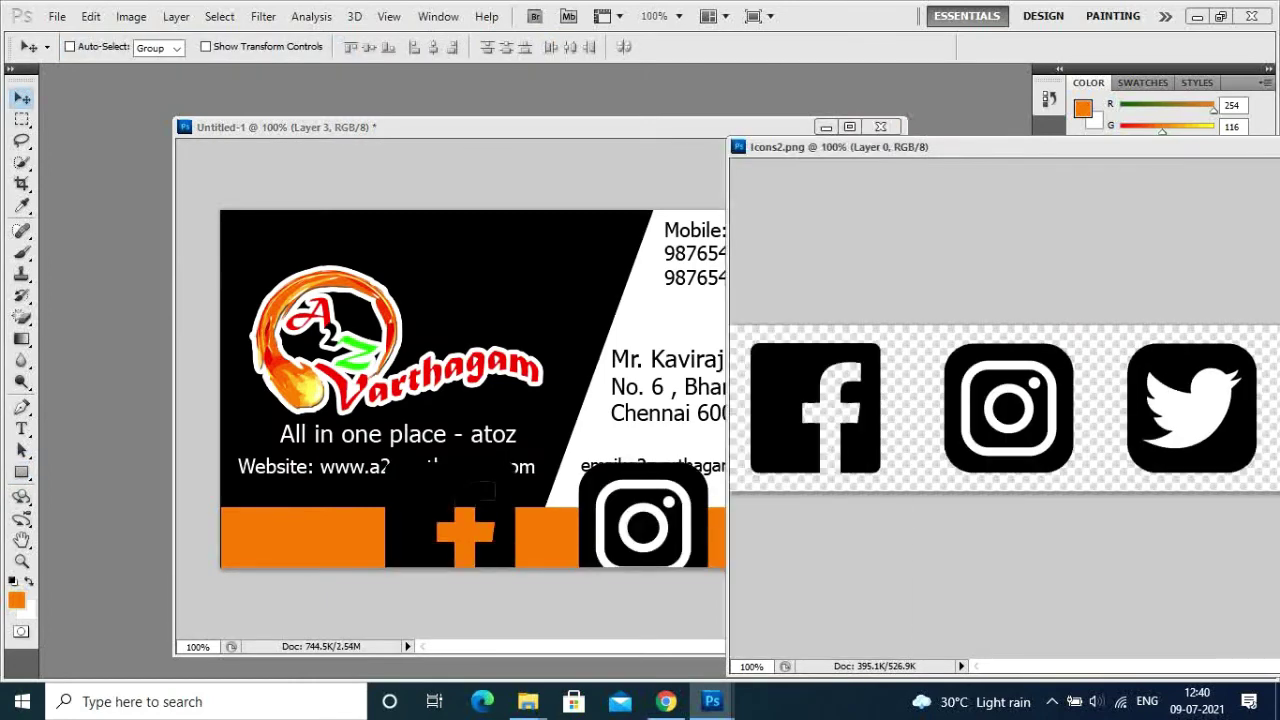
left_click_drag(815, 407, 771, 407)
left_click_drag(850, 147, 594, 184)
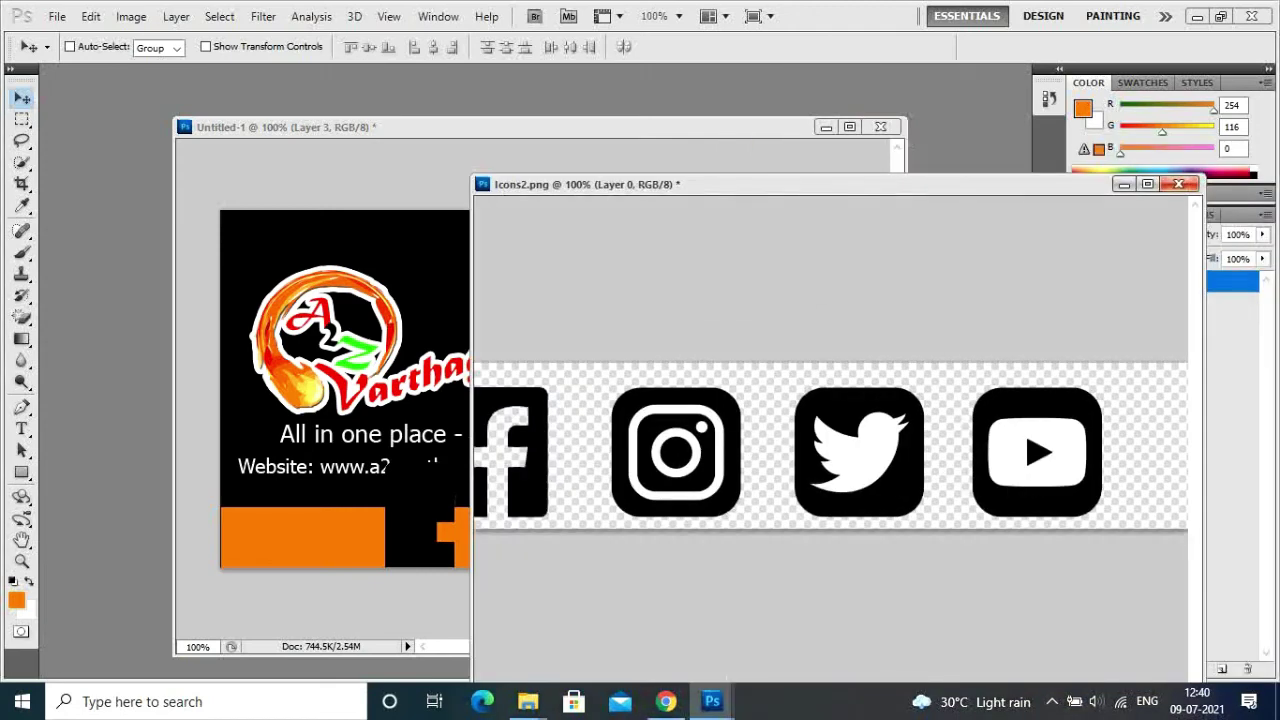
left_click(1179, 184)
left_click(662, 276)
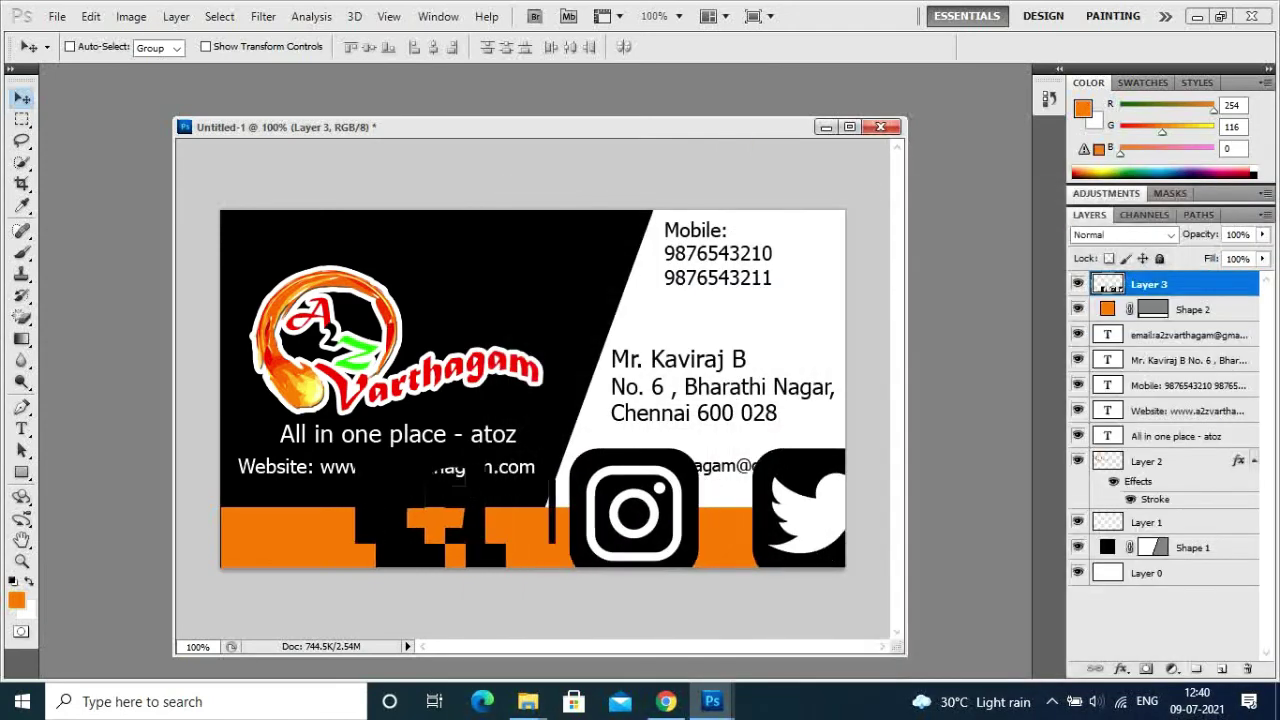
left_click_drag(717, 509, 632, 476)
Scale the icons proportionally to about 41% and place them on the orange bar's left
key("ctrl+t")
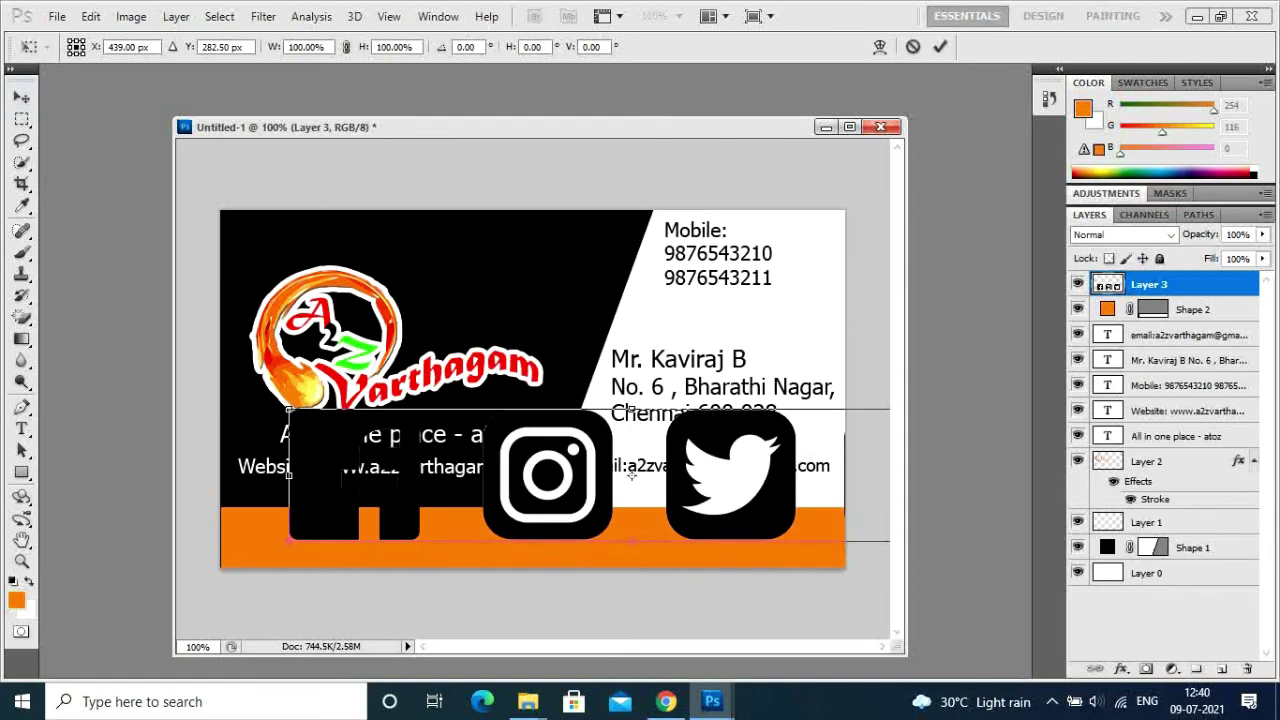
left_click(346, 47)
left_click_drag(289, 541, 543, 537)
left_click_drag(700, 500, 848, 529)
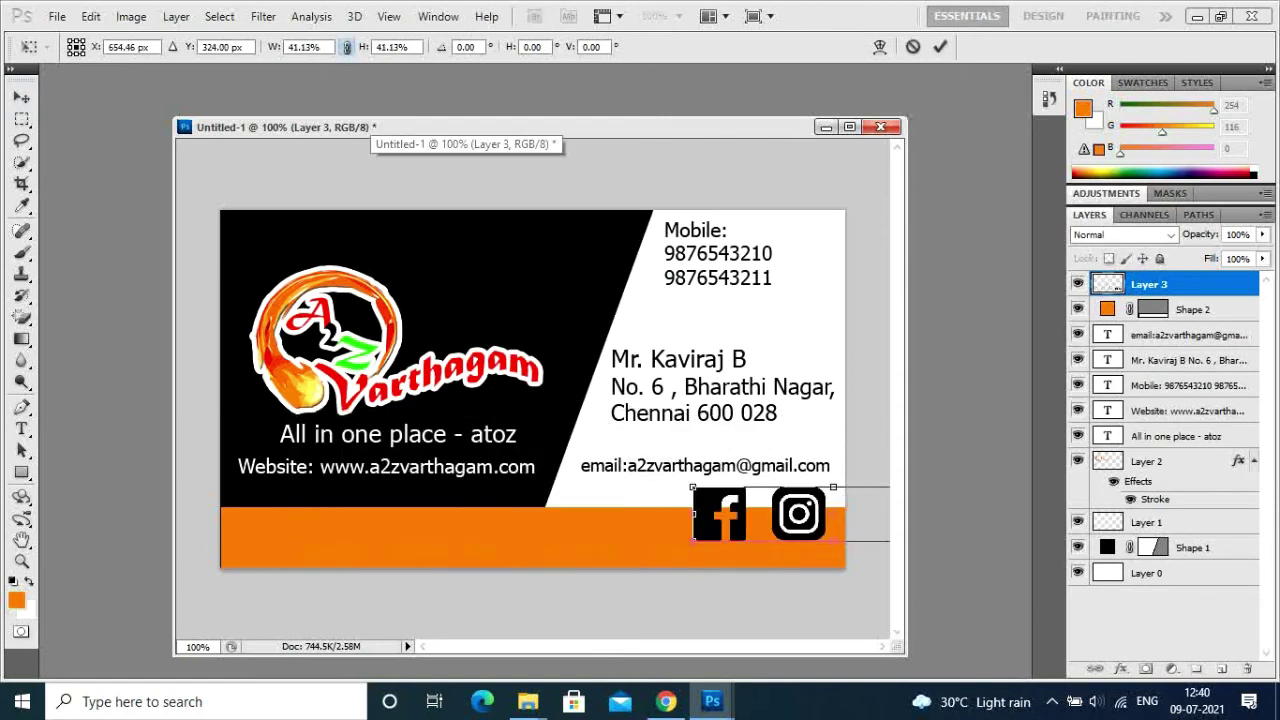
left_click_drag(760, 515, 373, 543)
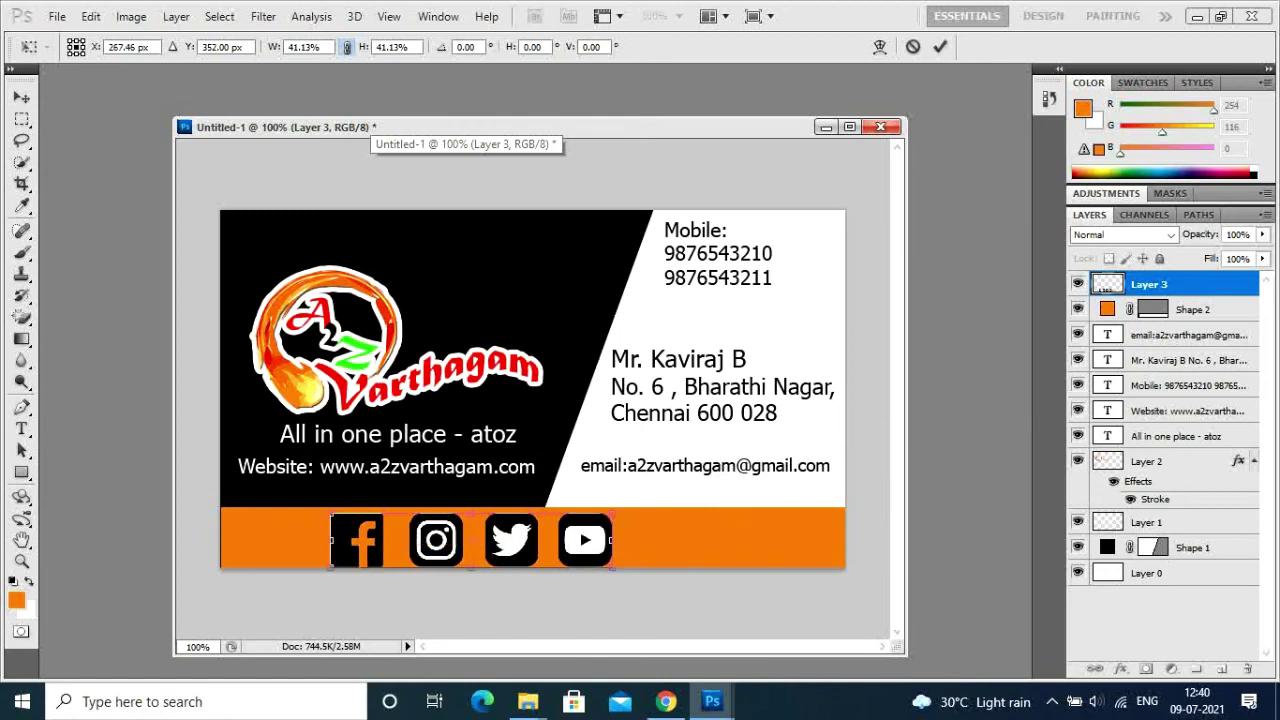
left_click_drag(613, 540, 581, 540)
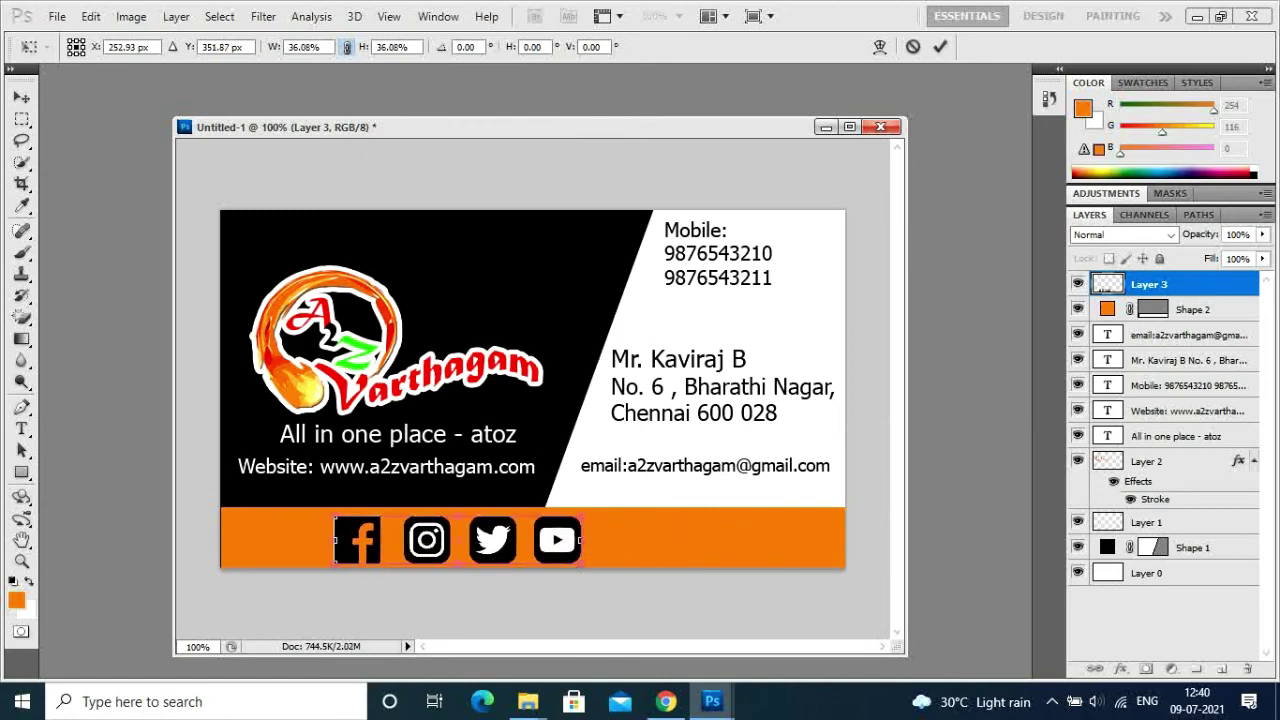
left_click_drag(332, 540, 346, 540)
left_click_drag(460, 540, 423, 540)
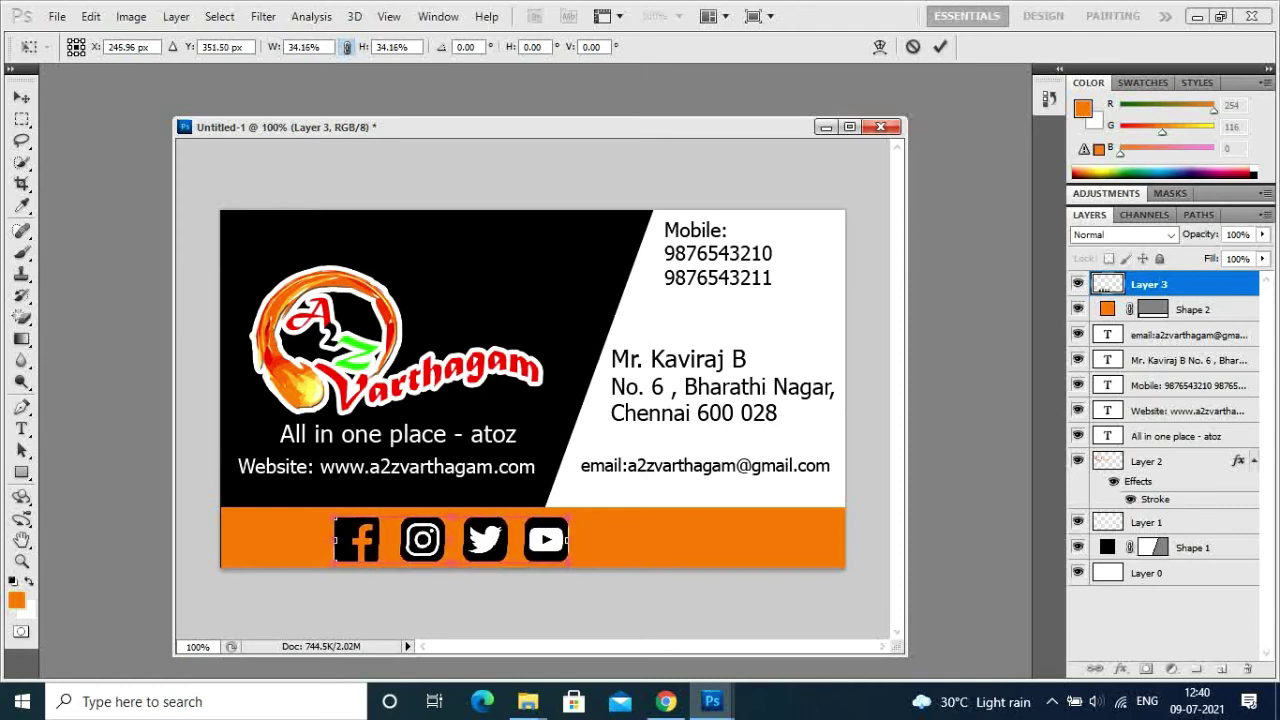
key("Return")
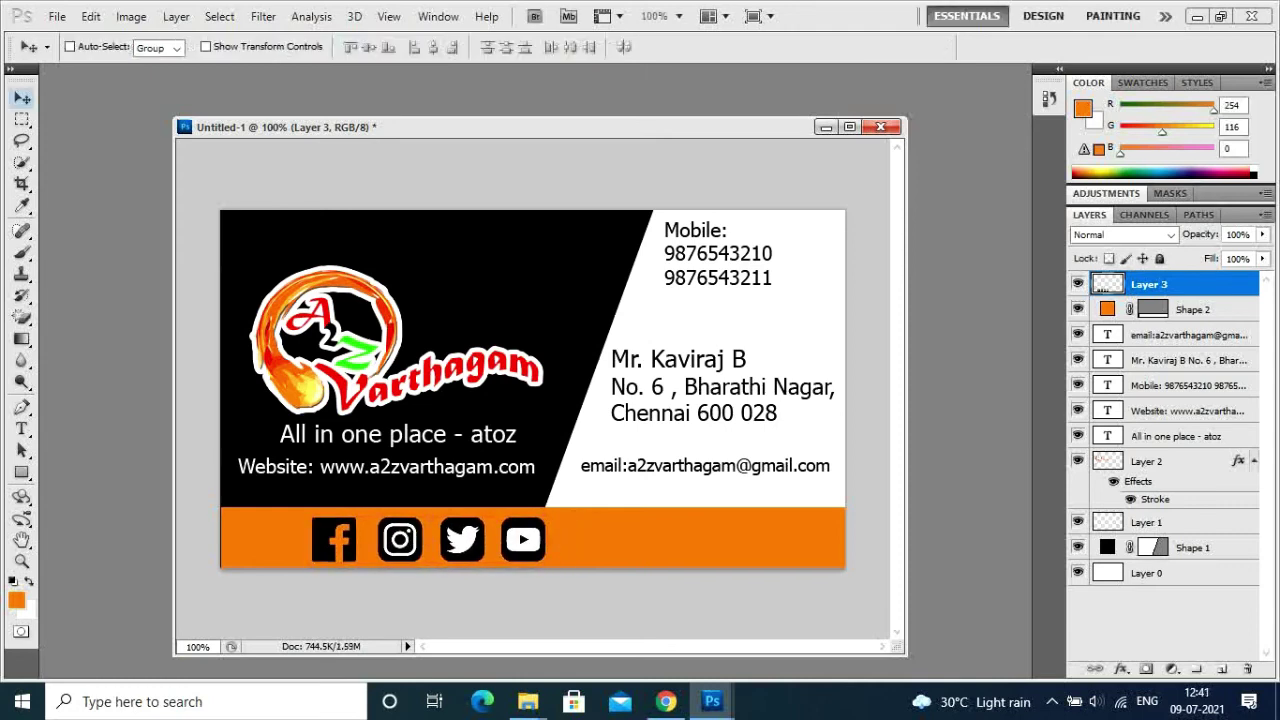
Type the social handle in black at 10 pt beside the icons on the orange bar
left_click(21, 428)
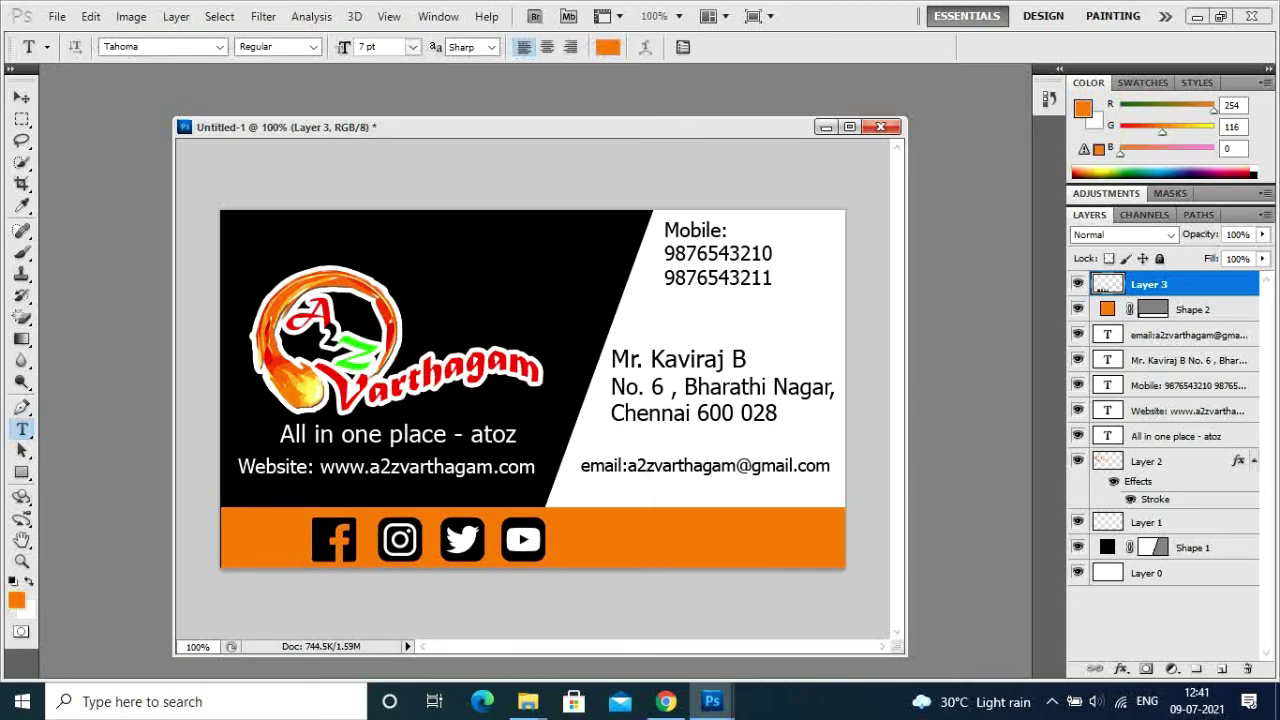
left_click(587, 548)
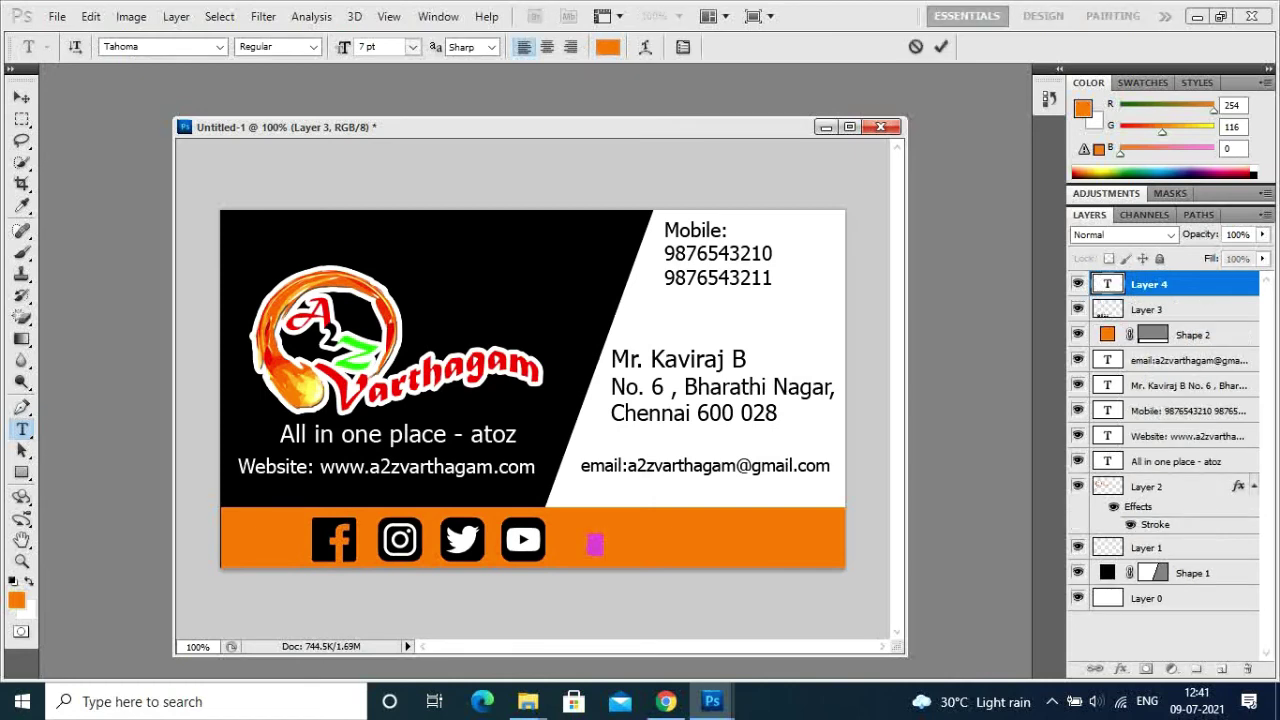
type("@")
left_click(607, 47)
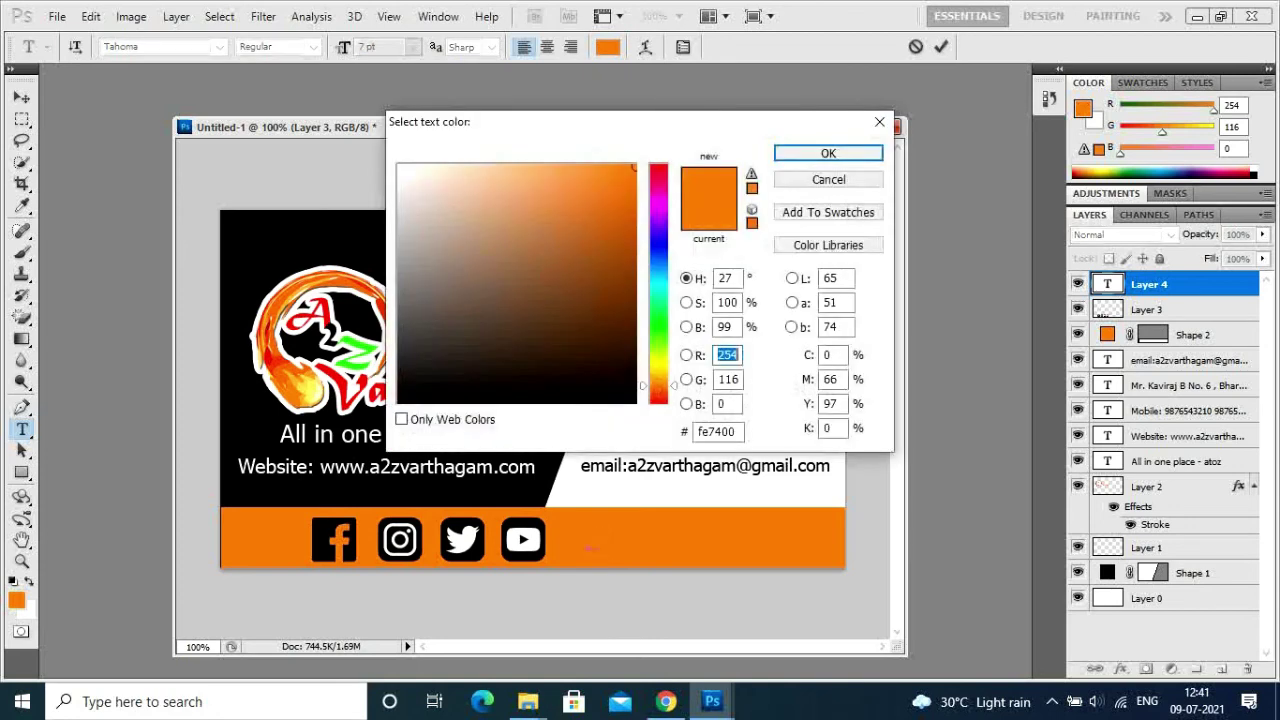
left_click(399, 399)
left_click(828, 153)
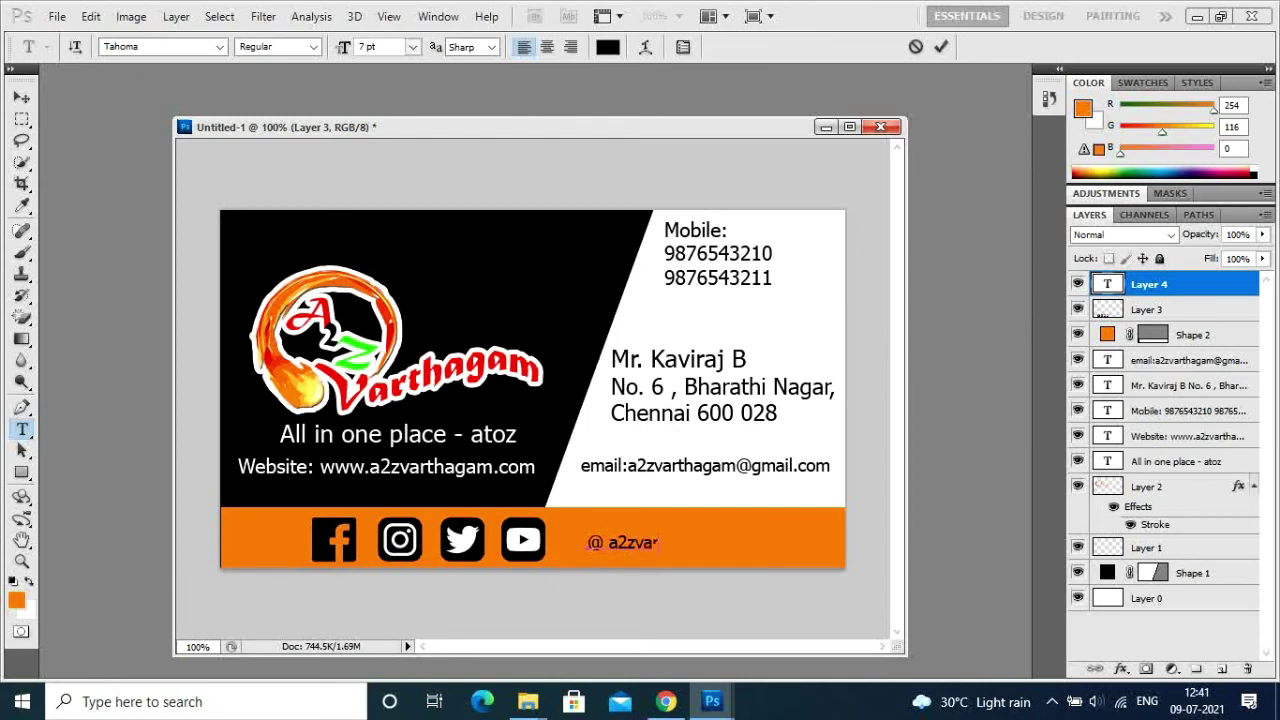
type("agam")
key("ctrl+a")
left_click(412, 47)
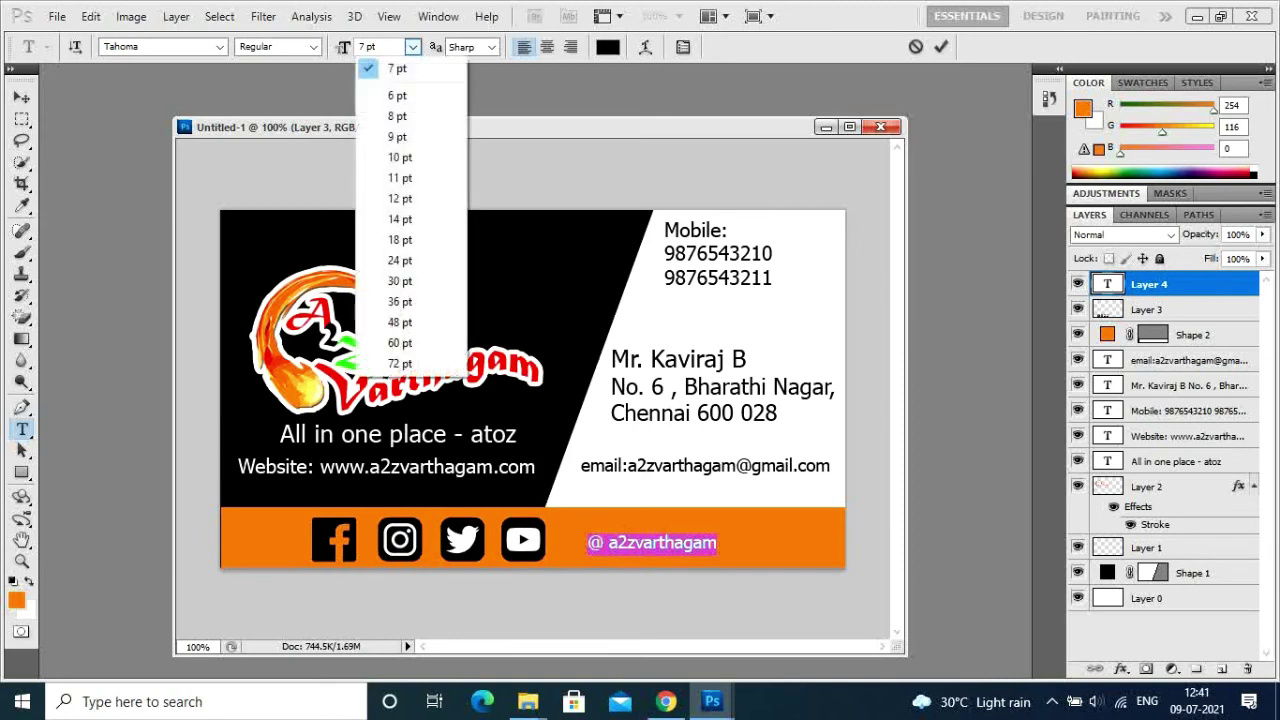
left_click(400, 157)
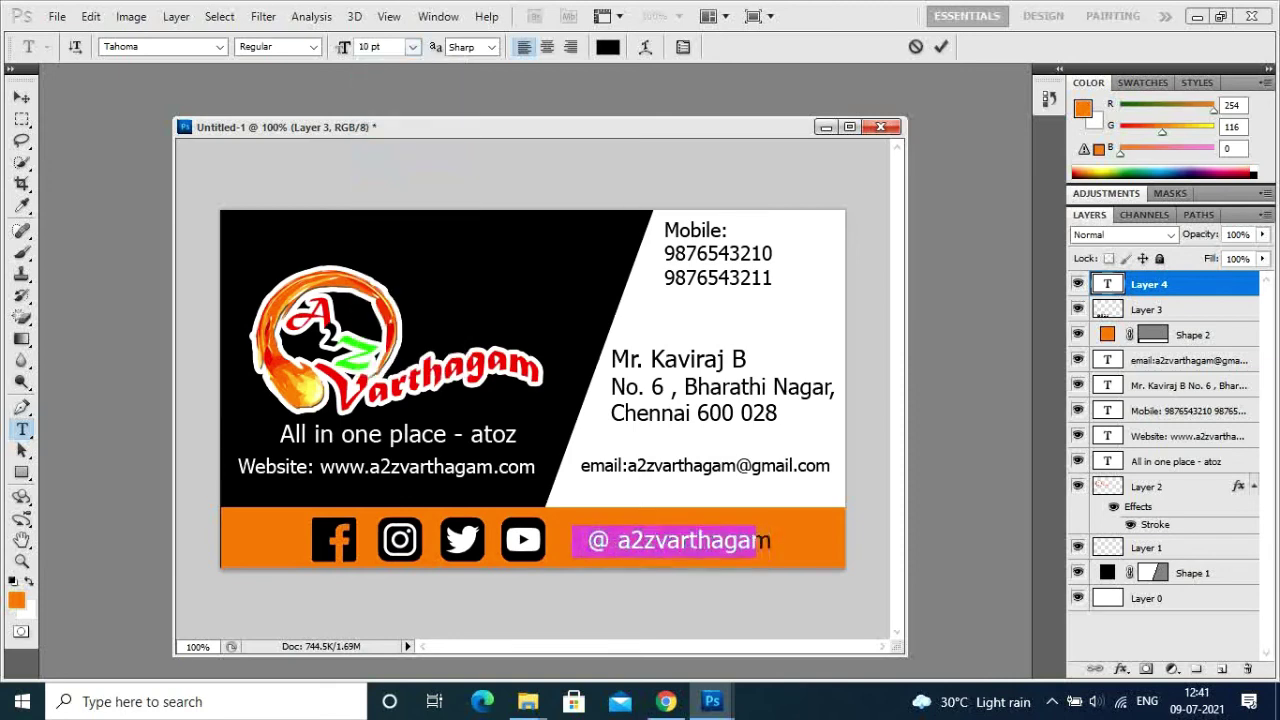
left_click_drag(680, 540, 658, 539)
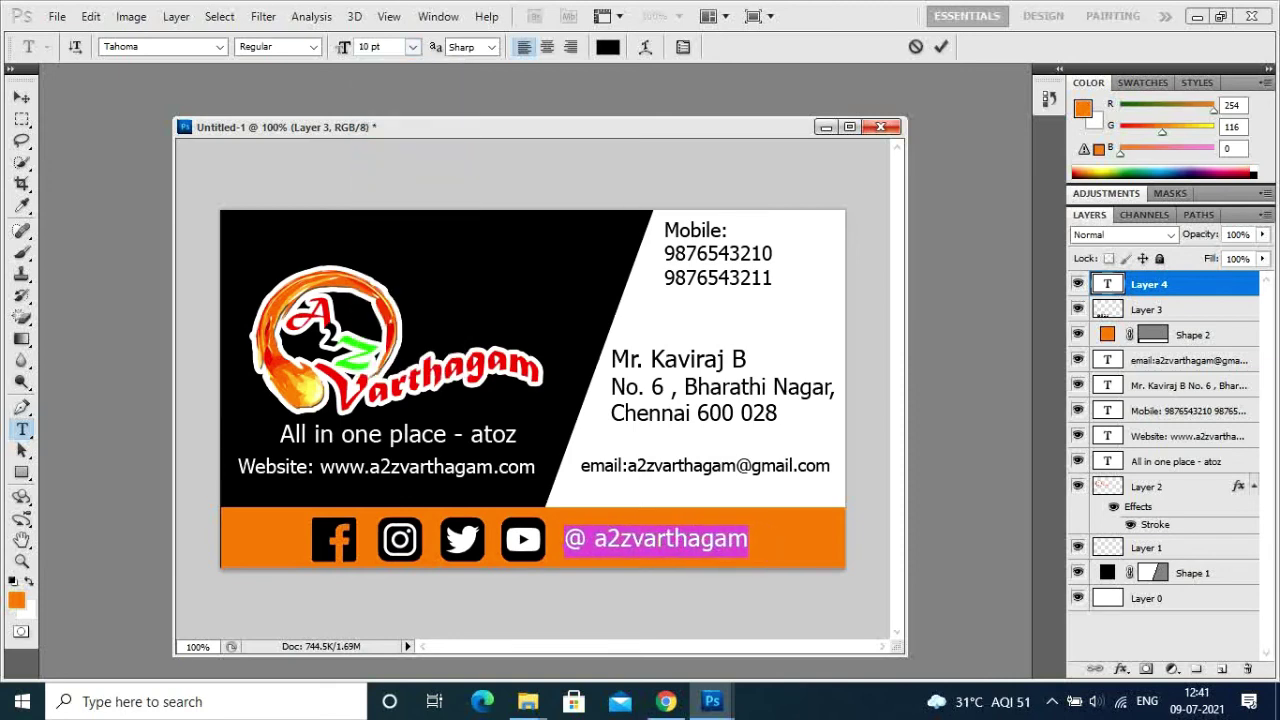
Change the email line's text colour to red
left_click(941, 46)
double_click(1107, 360)
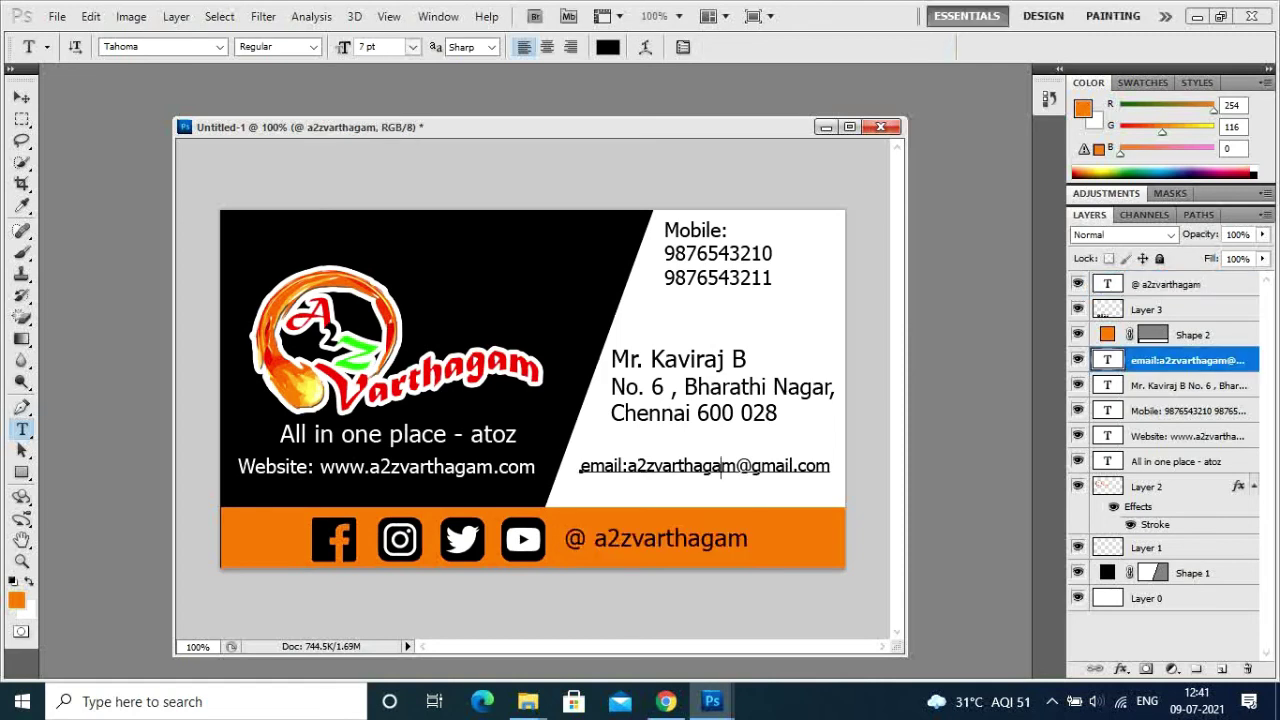
left_click(607, 46)
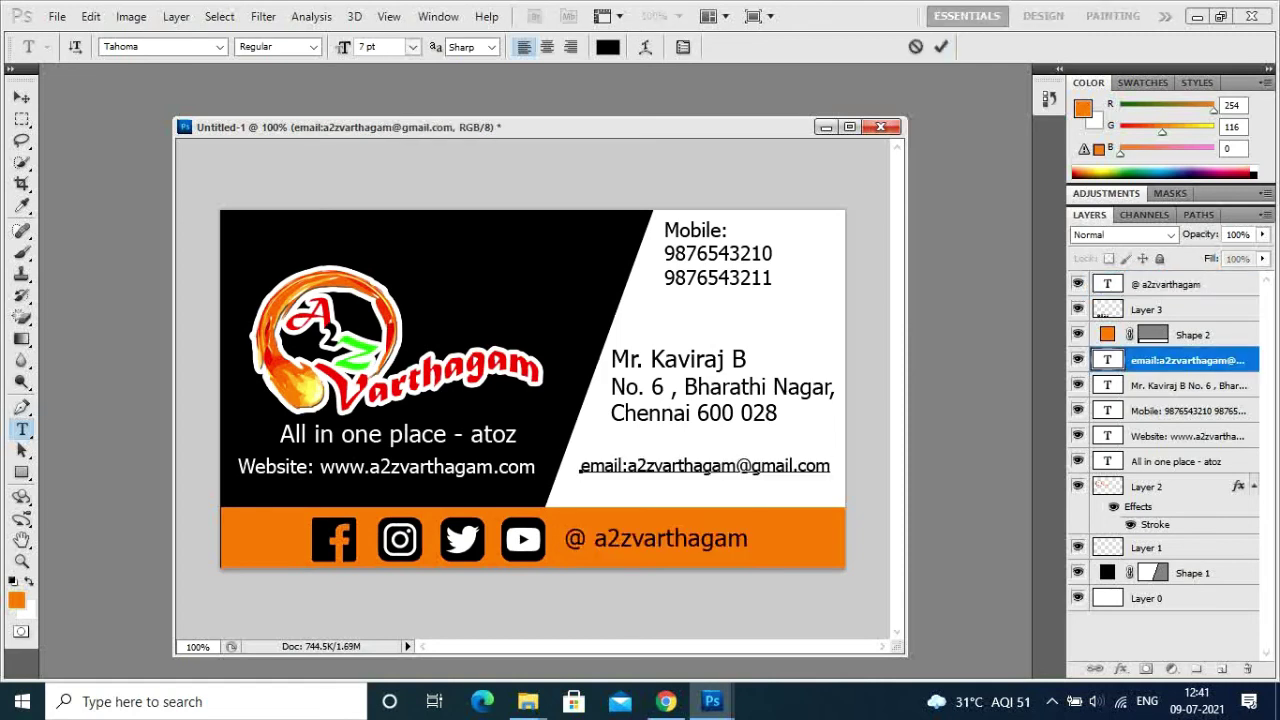
left_click(634, 165)
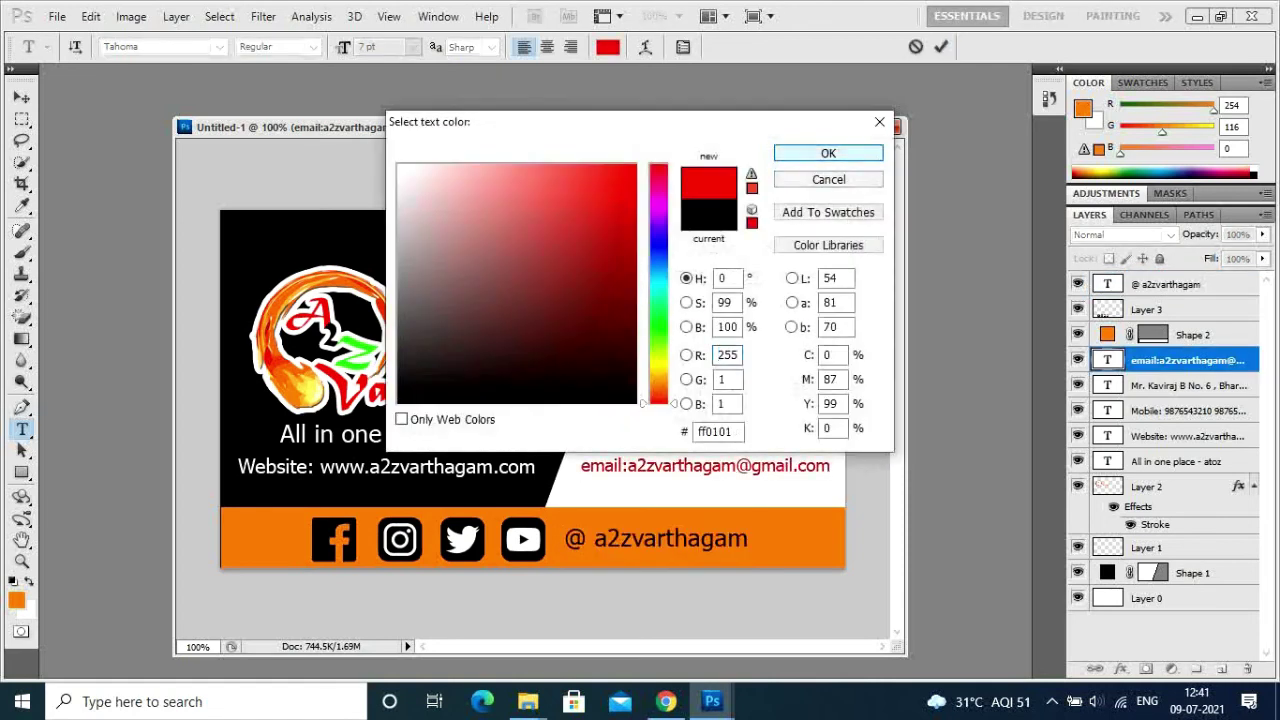
left_click(828, 153)
left_click(941, 46)
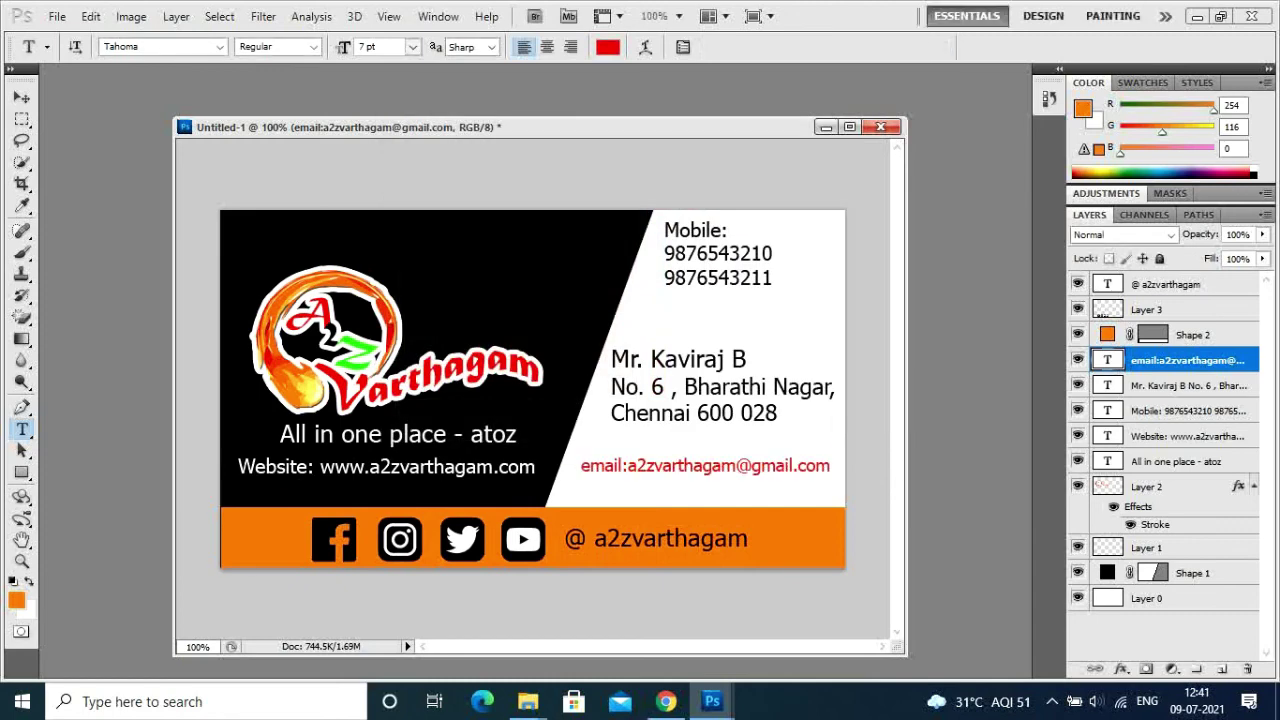
Colour the mobile number text bright green (26ff20)
double_click(1107, 410)
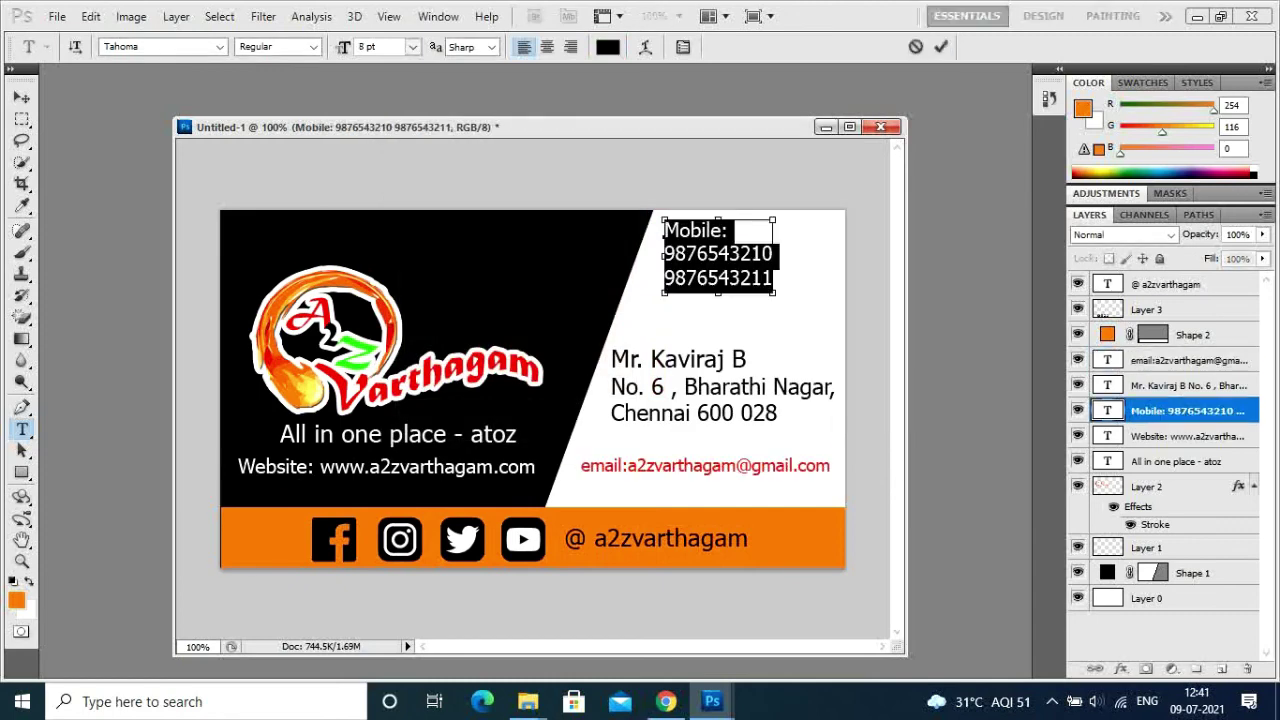
left_click(607, 46)
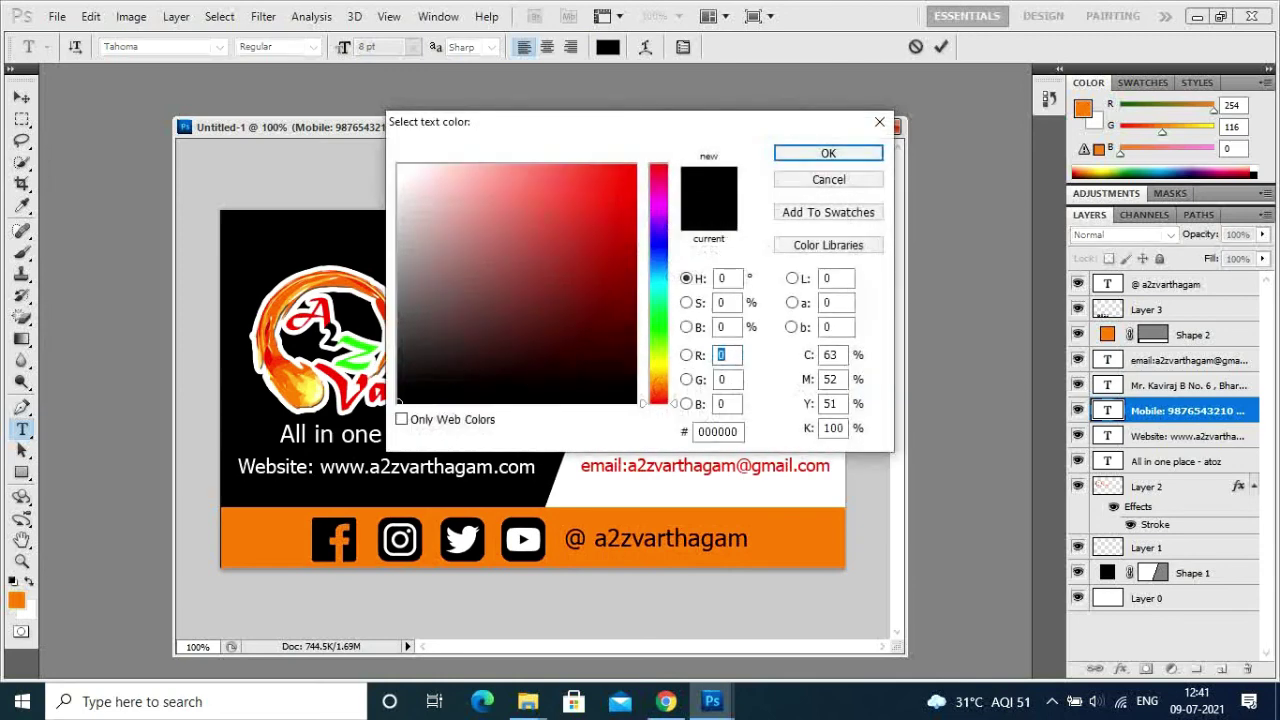
type("26ff20")
left_click(828, 153)
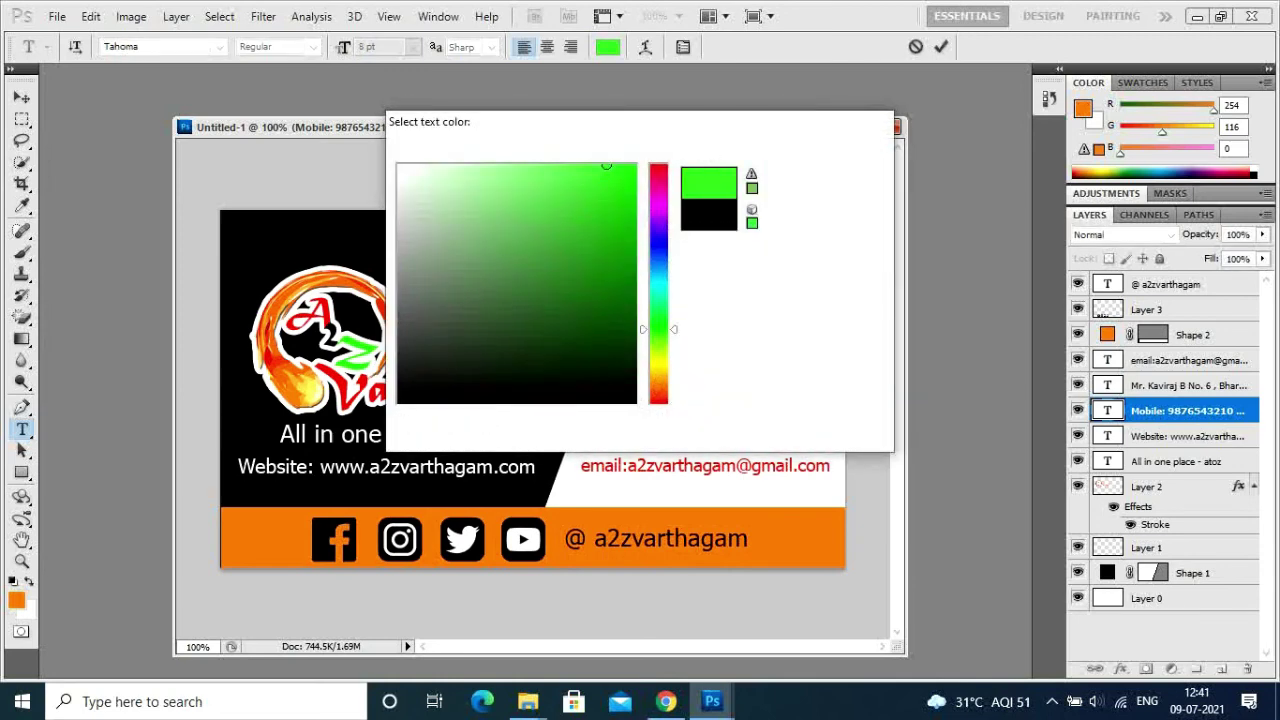
left_click(940, 46)
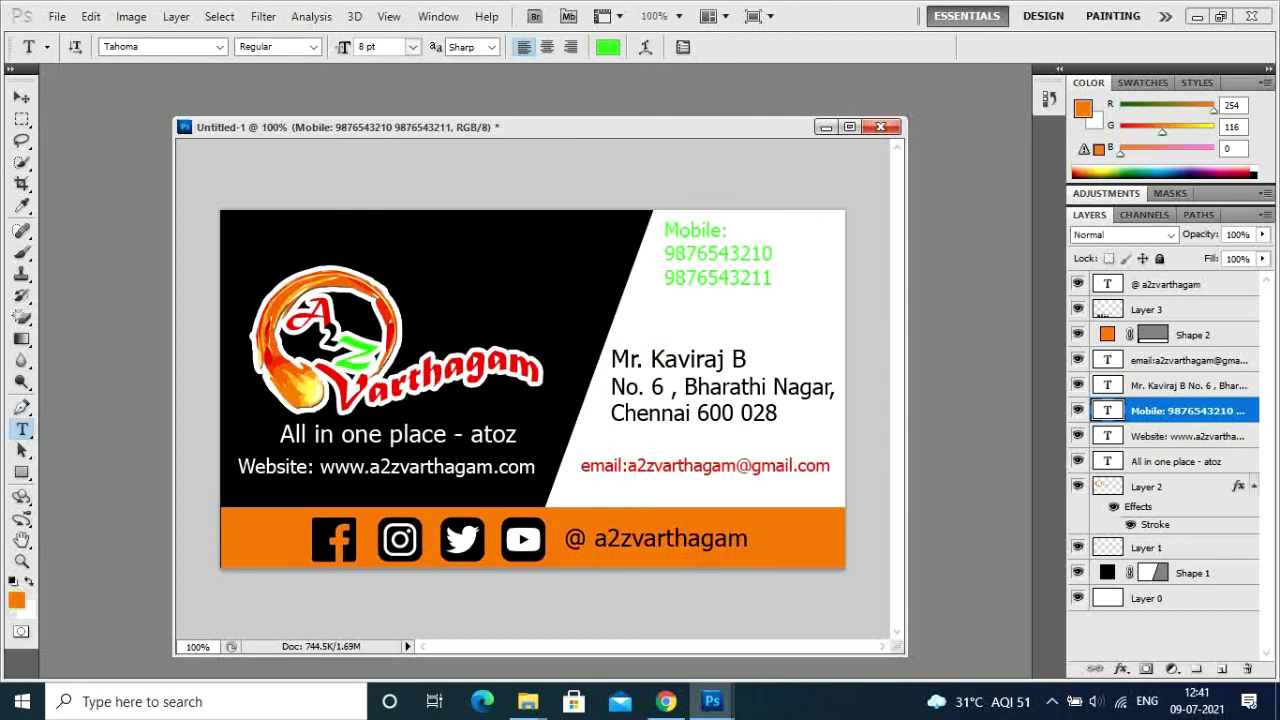
Make the name line Bold and preview the card in an enlarged window
left_click(680, 360)
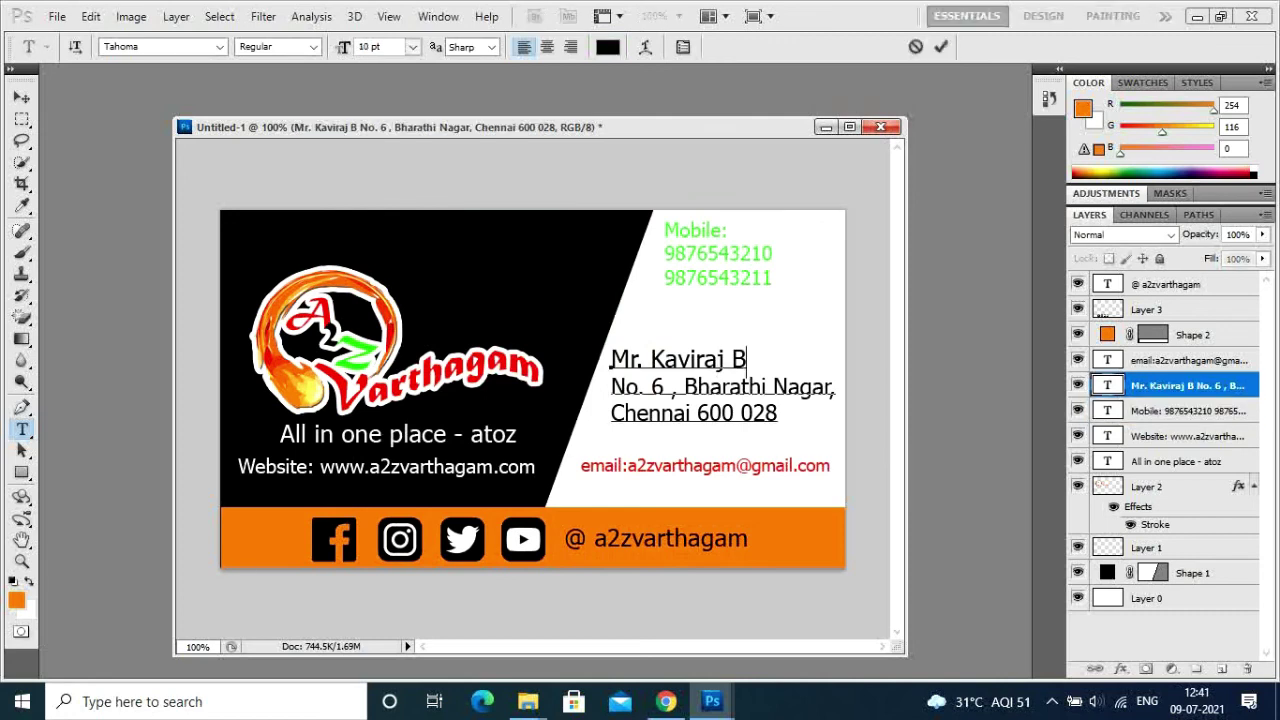
triple_click(680, 360)
left_click(313, 47)
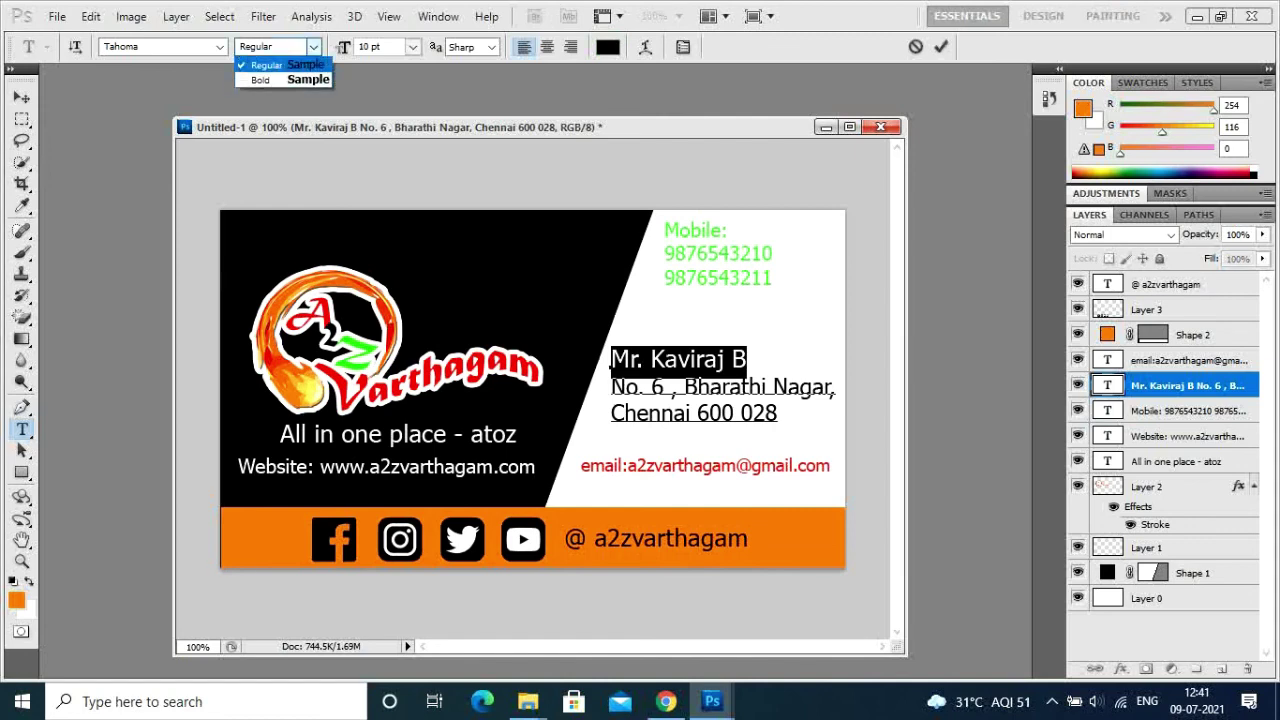
left_click(262, 80)
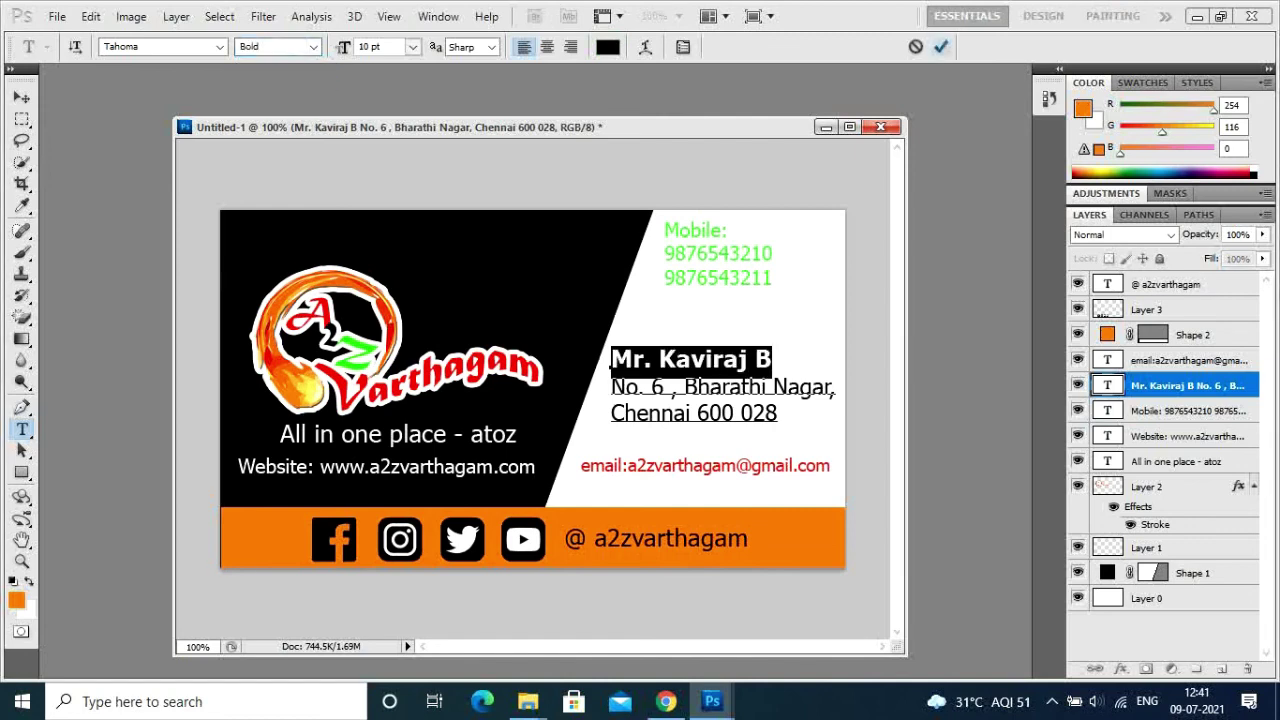
left_click(941, 47)
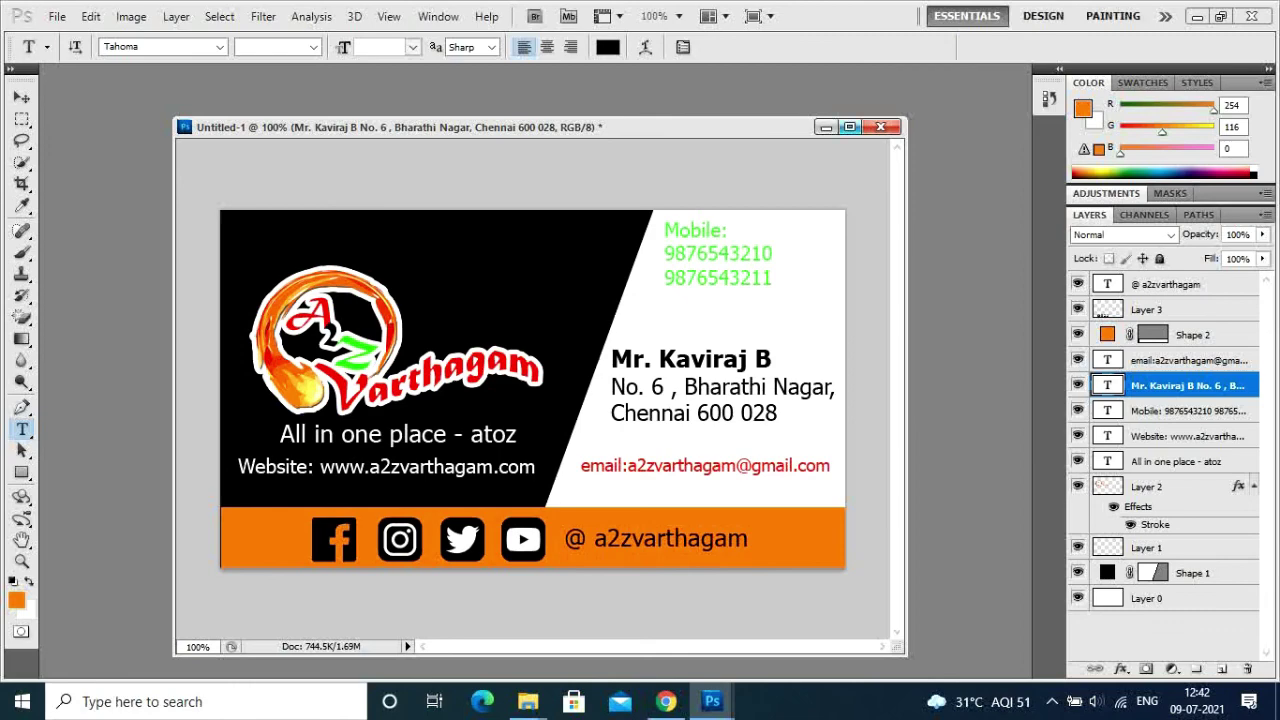
left_click(849, 127)
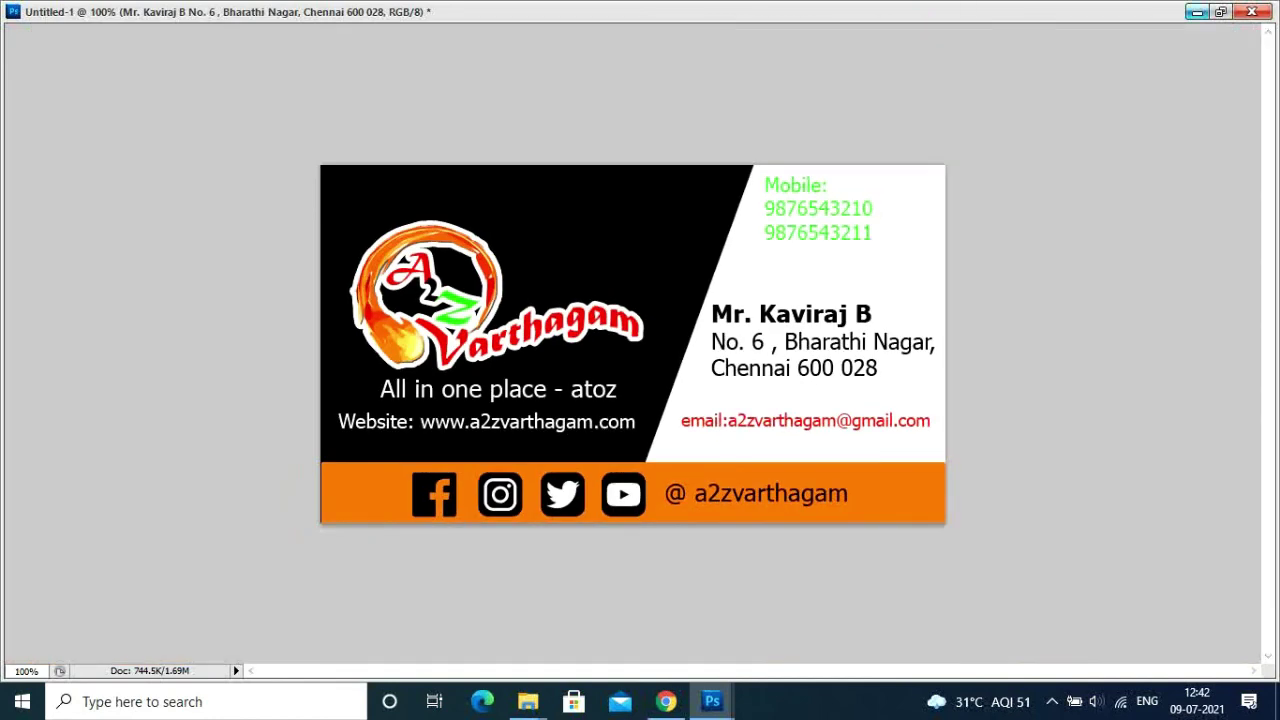
left_click(1220, 12)
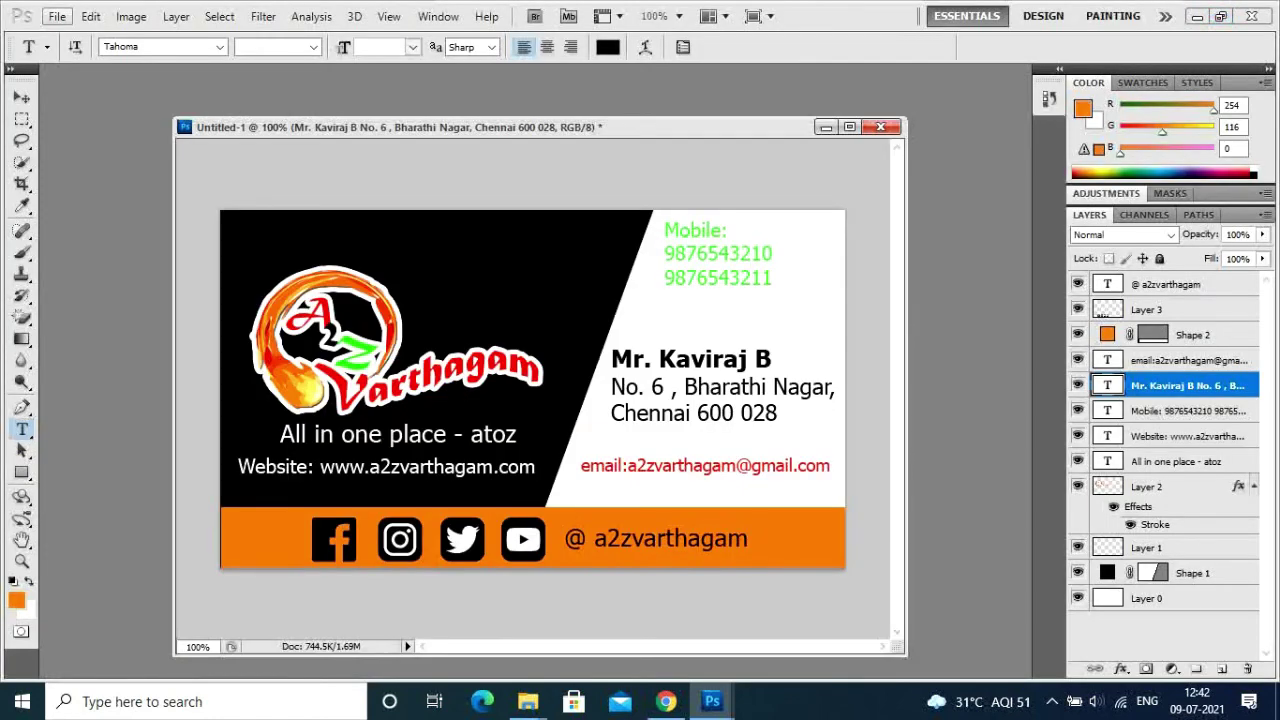
Save the card as JPEG named VisitingCard at quality 11 (Maximum)
left_click(57, 16)
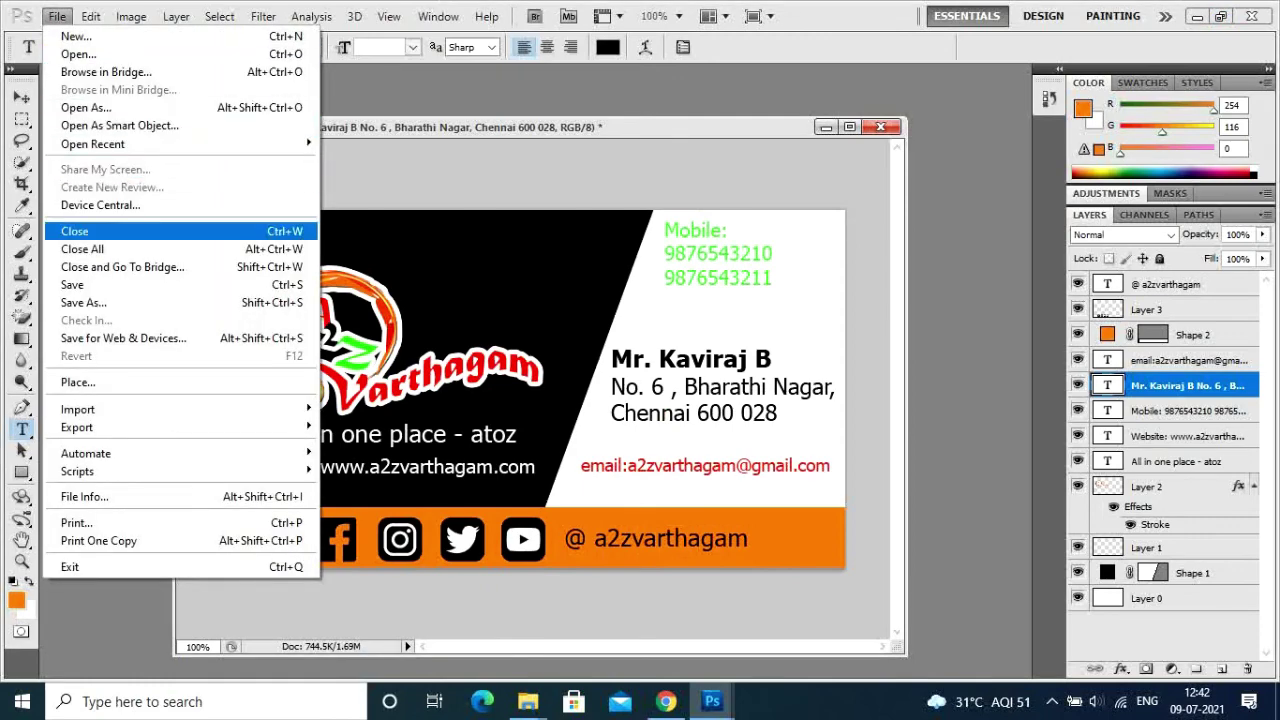
left_click(83, 302)
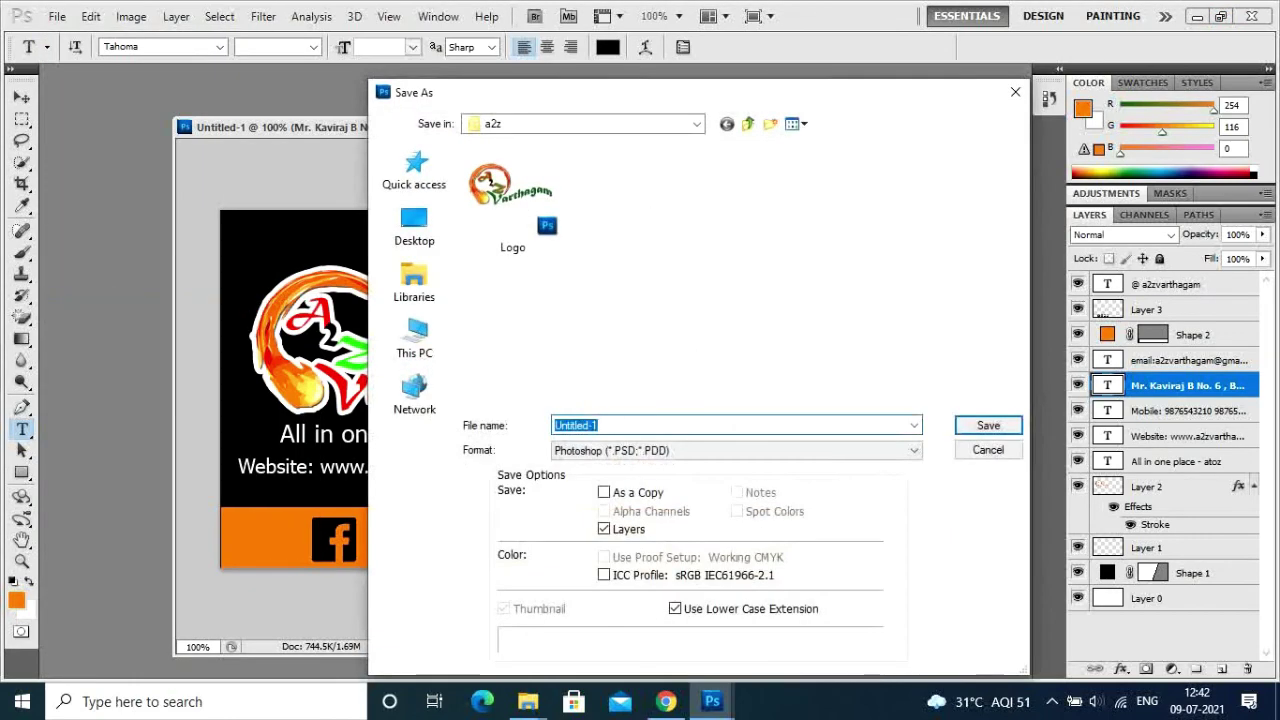
type("V")
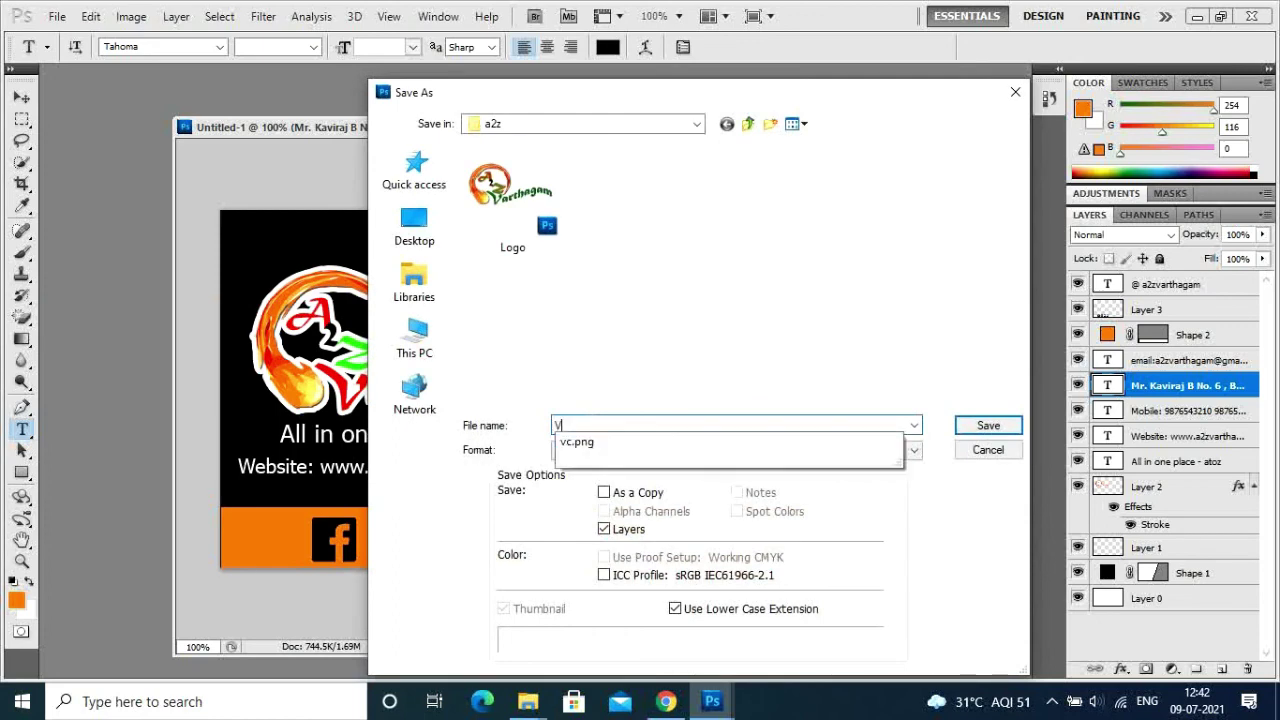
type("isiting")
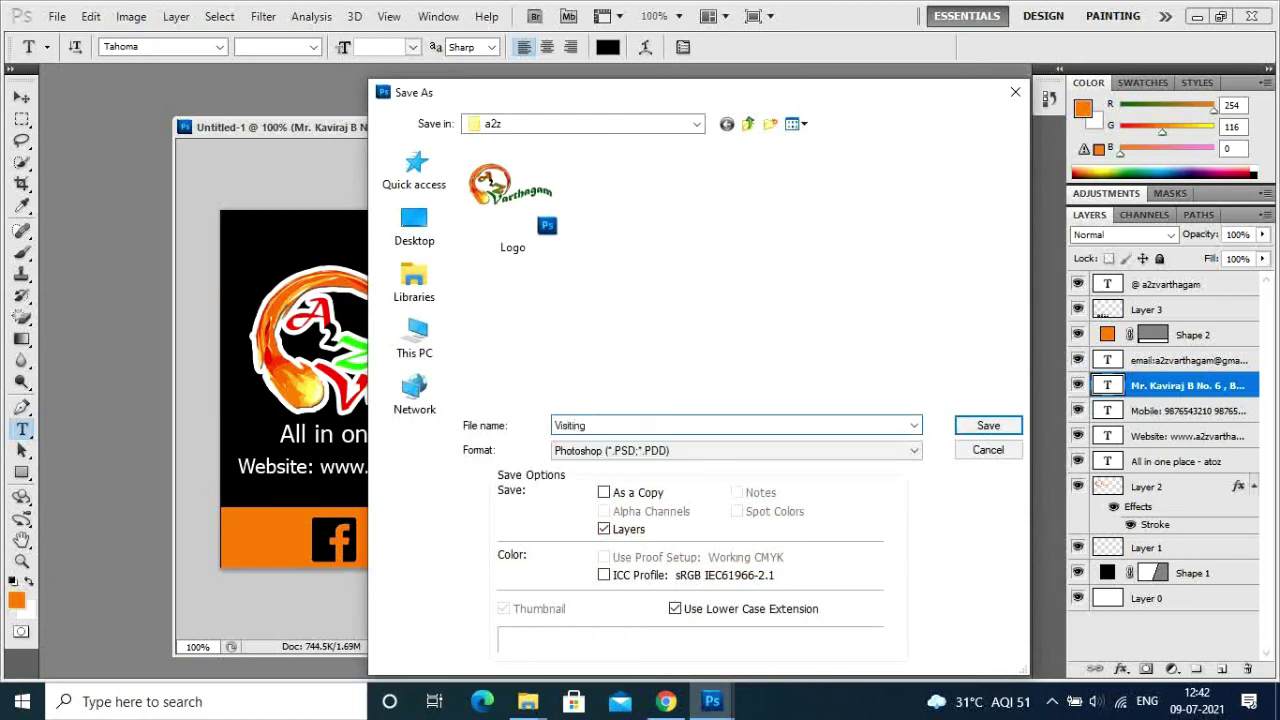
key("Tab")
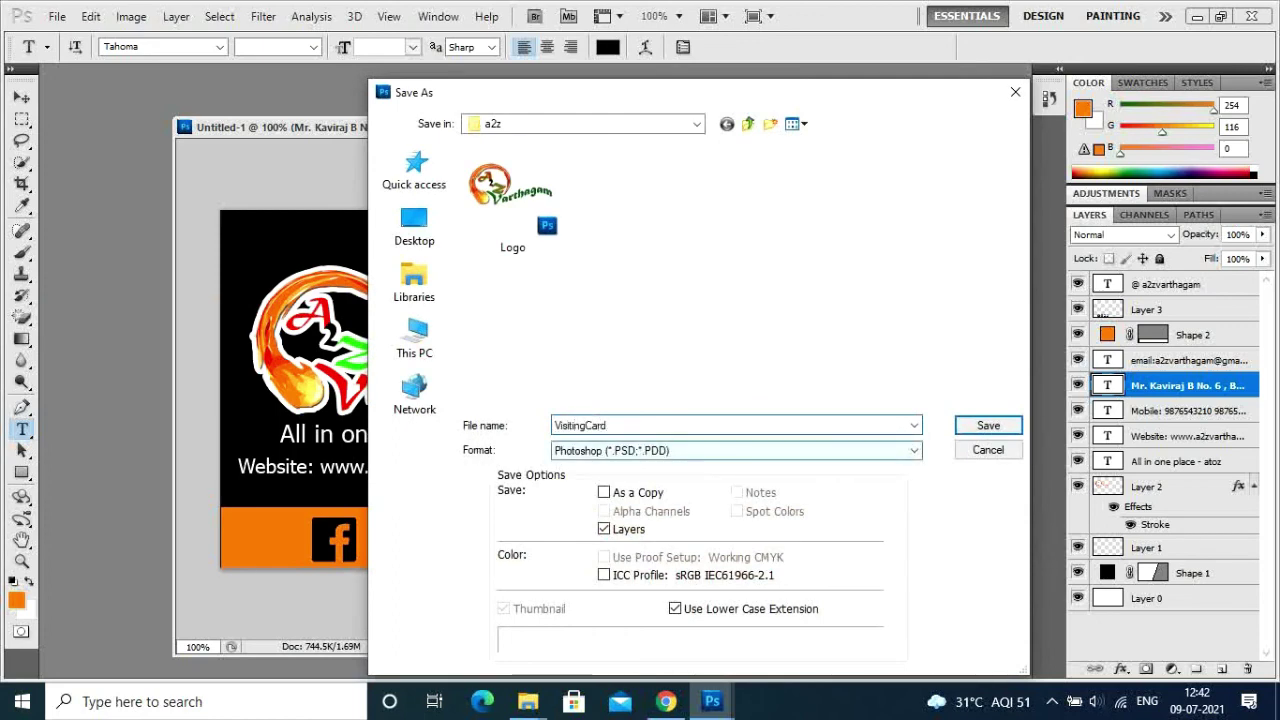
key("alt+Down")
key("j")
key("Return")
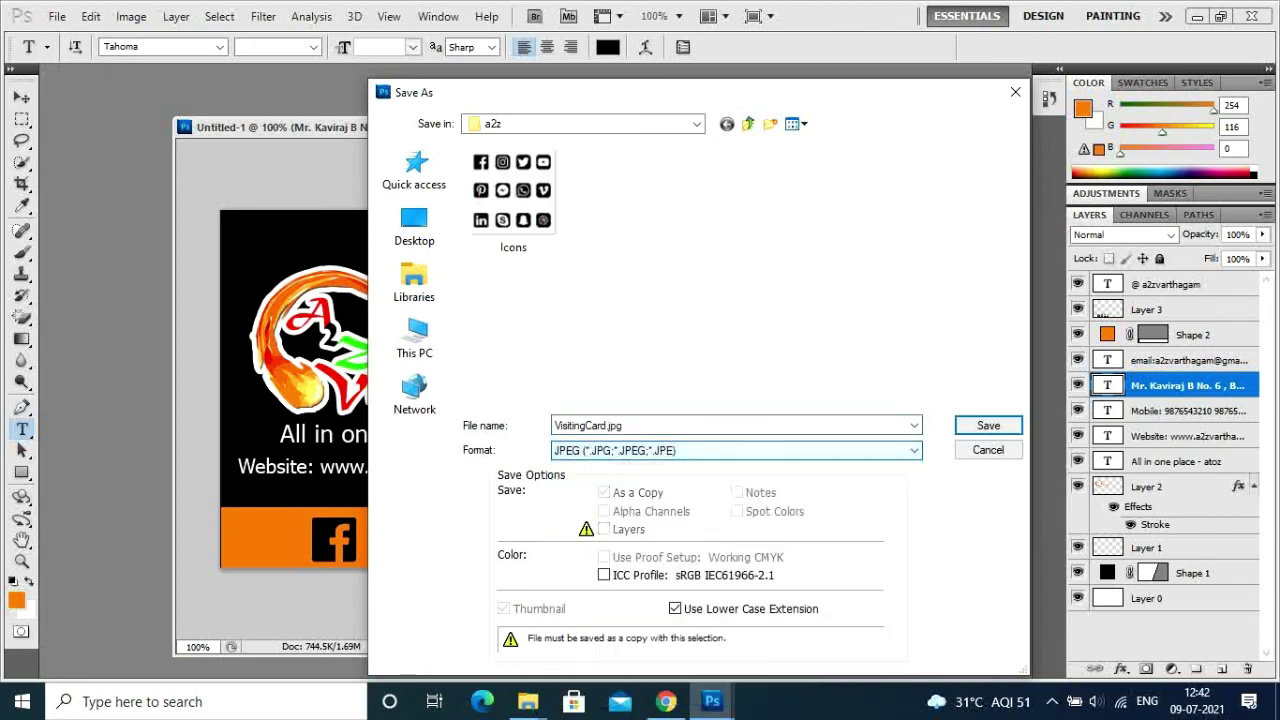
key("Return")
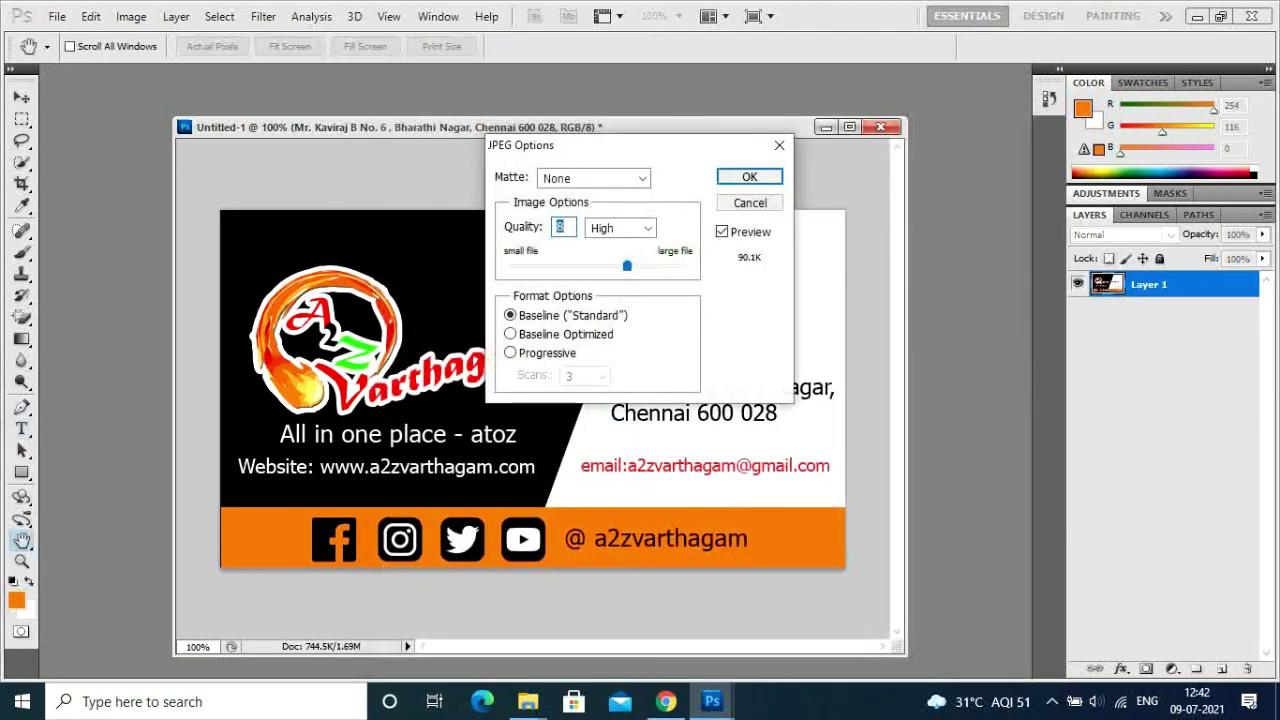
type("11")
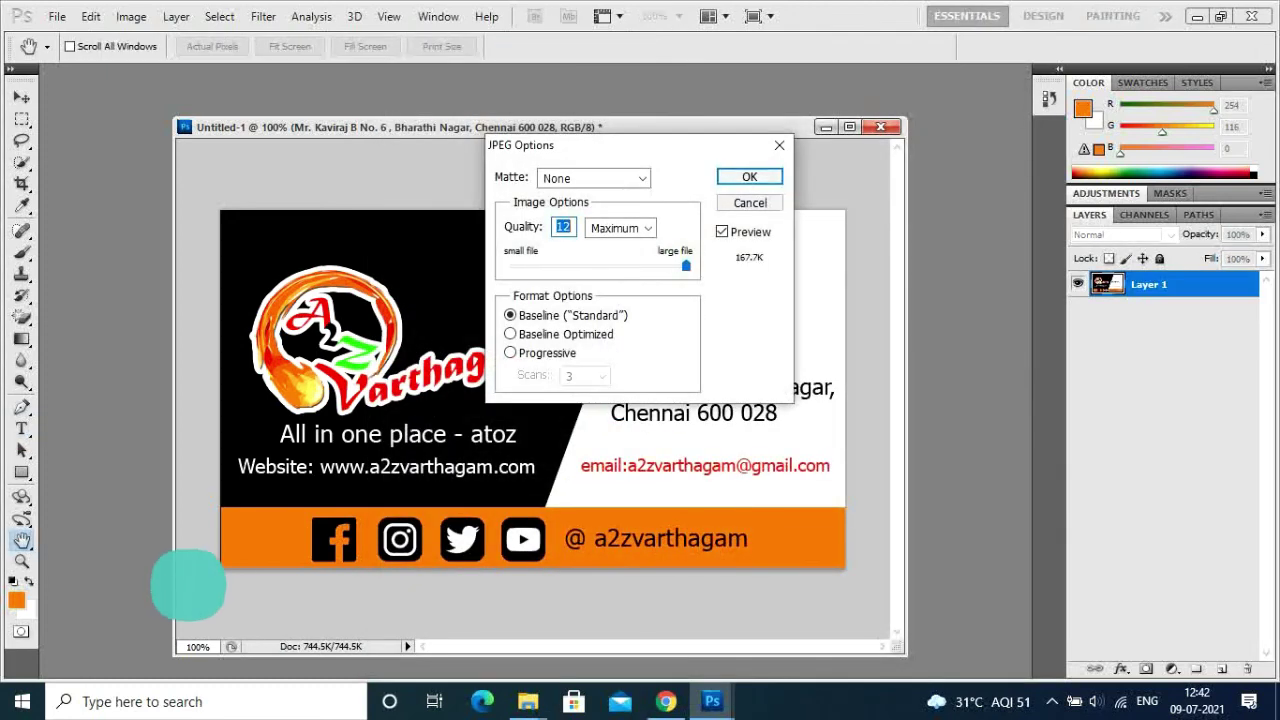
key("Return")
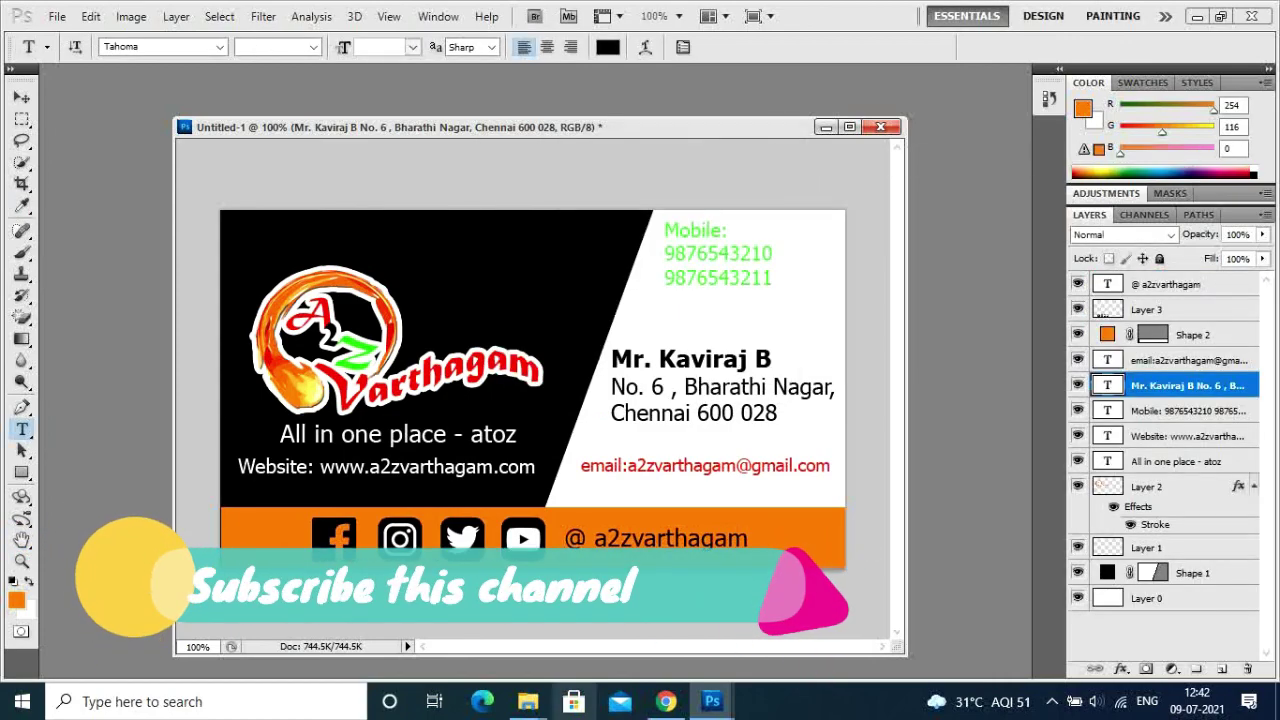
Open VisitingCard.jpg from File Explorer in the Photos viewer and show its zoom control
mouse_move(527, 701)
left_click(430, 640)
double_click(404, 383)
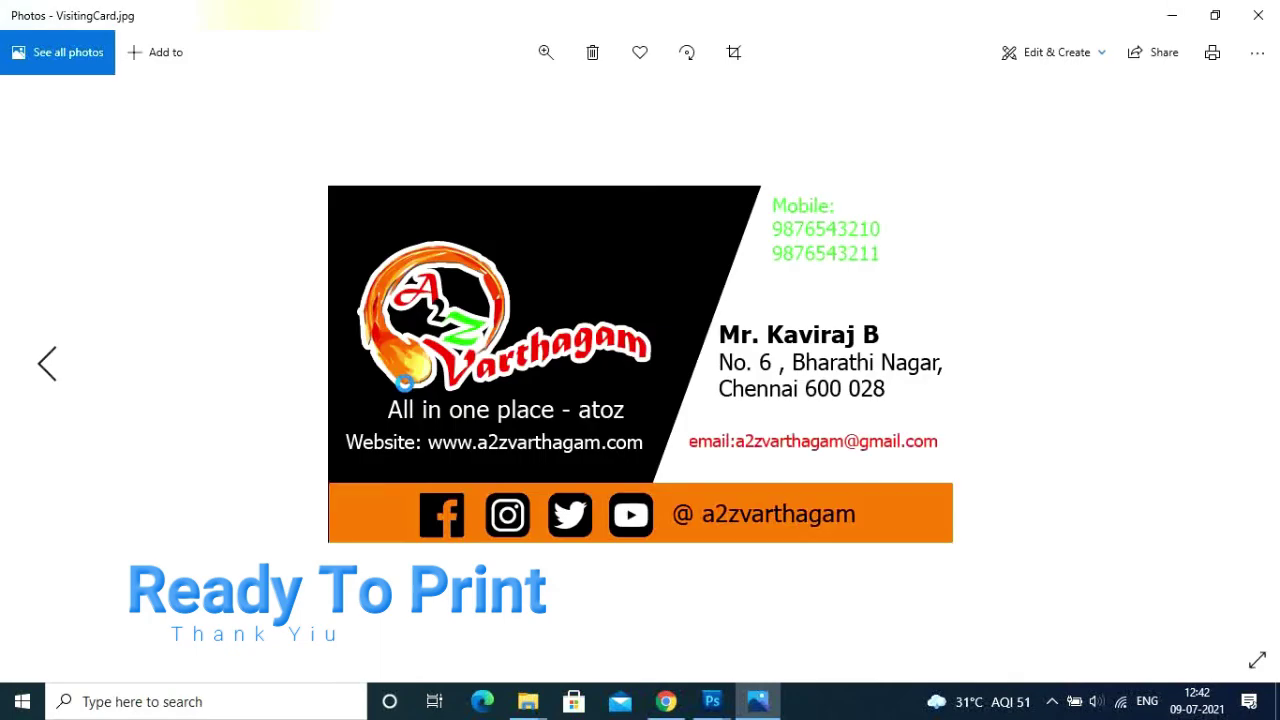
left_click(545, 52)
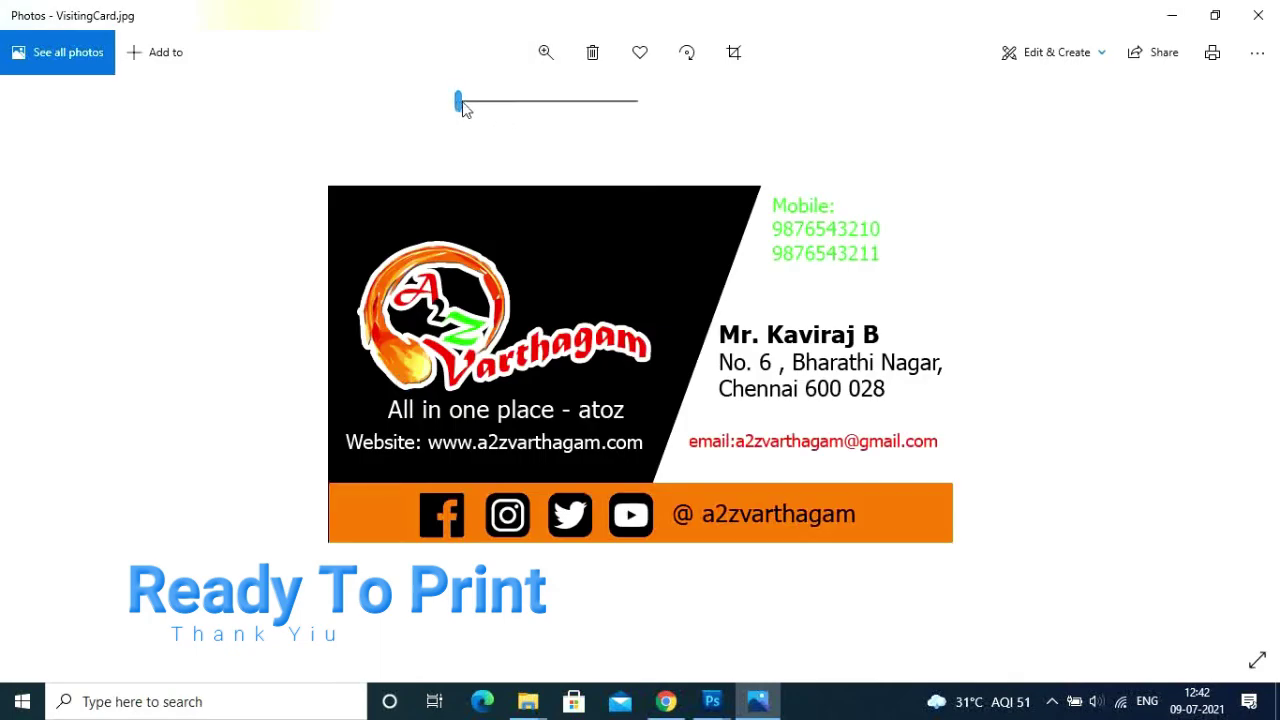